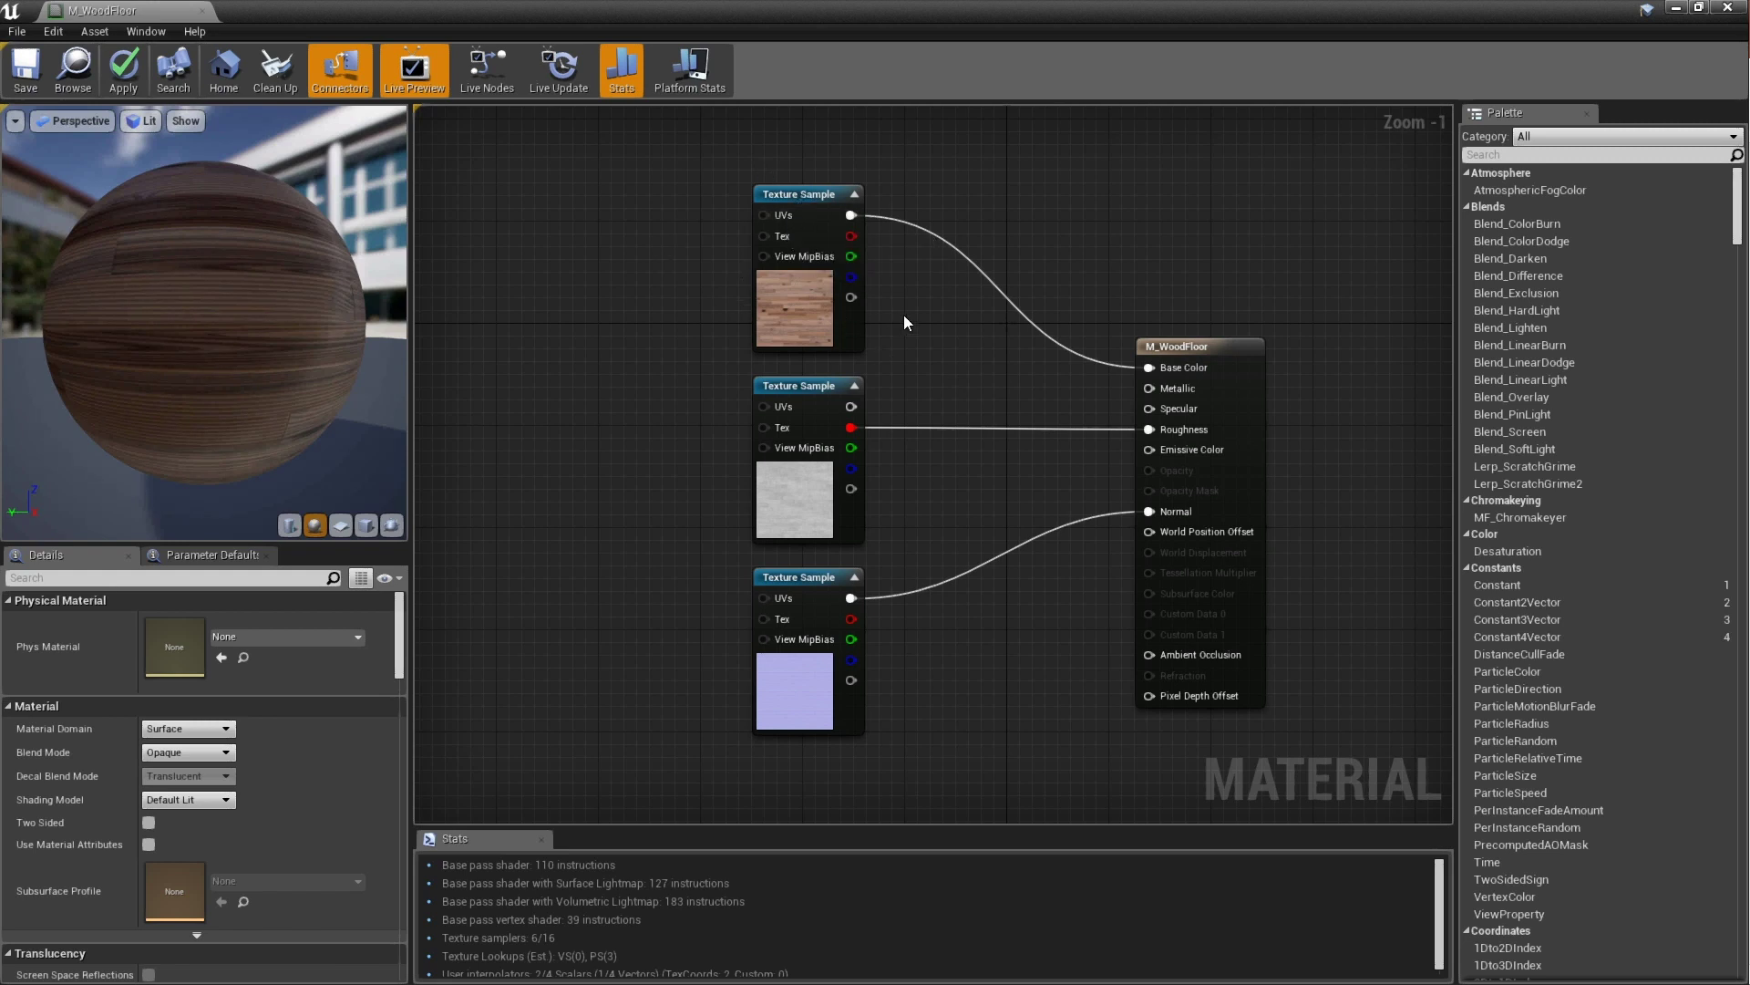
Add a Texture Sample node to the material graph and assign the engine's UE4_Logo texture to it
left_click(561, 294)
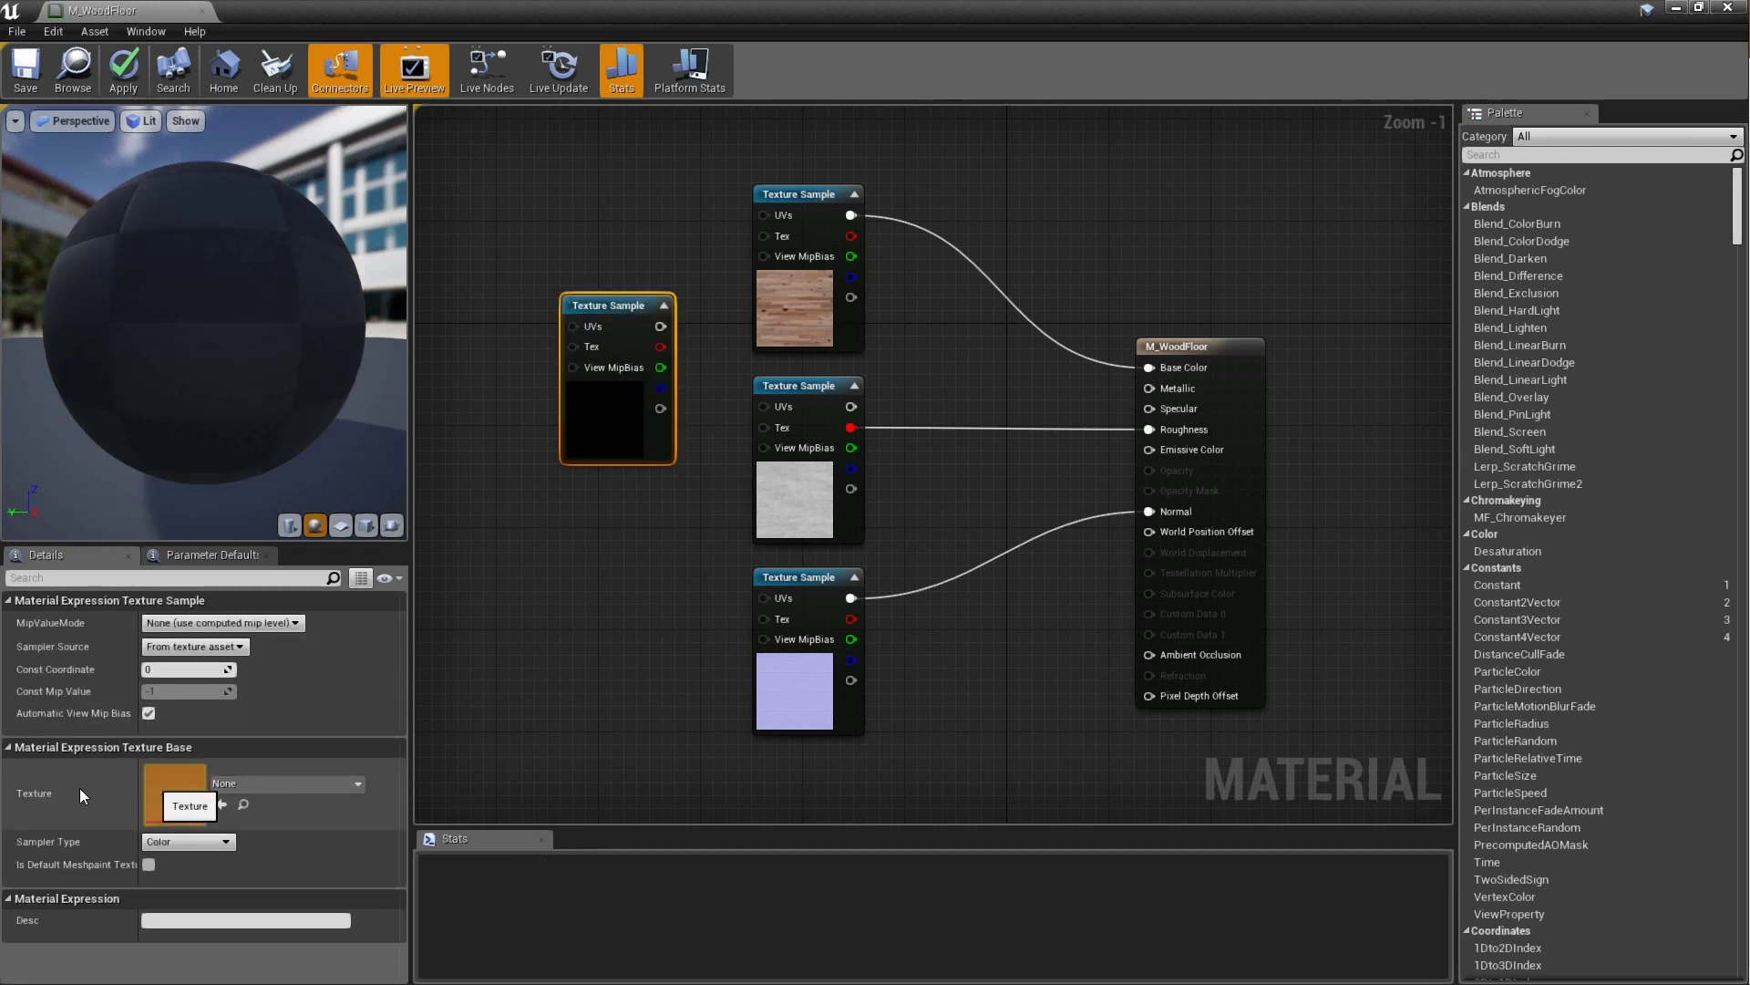
left_click(335, 789)
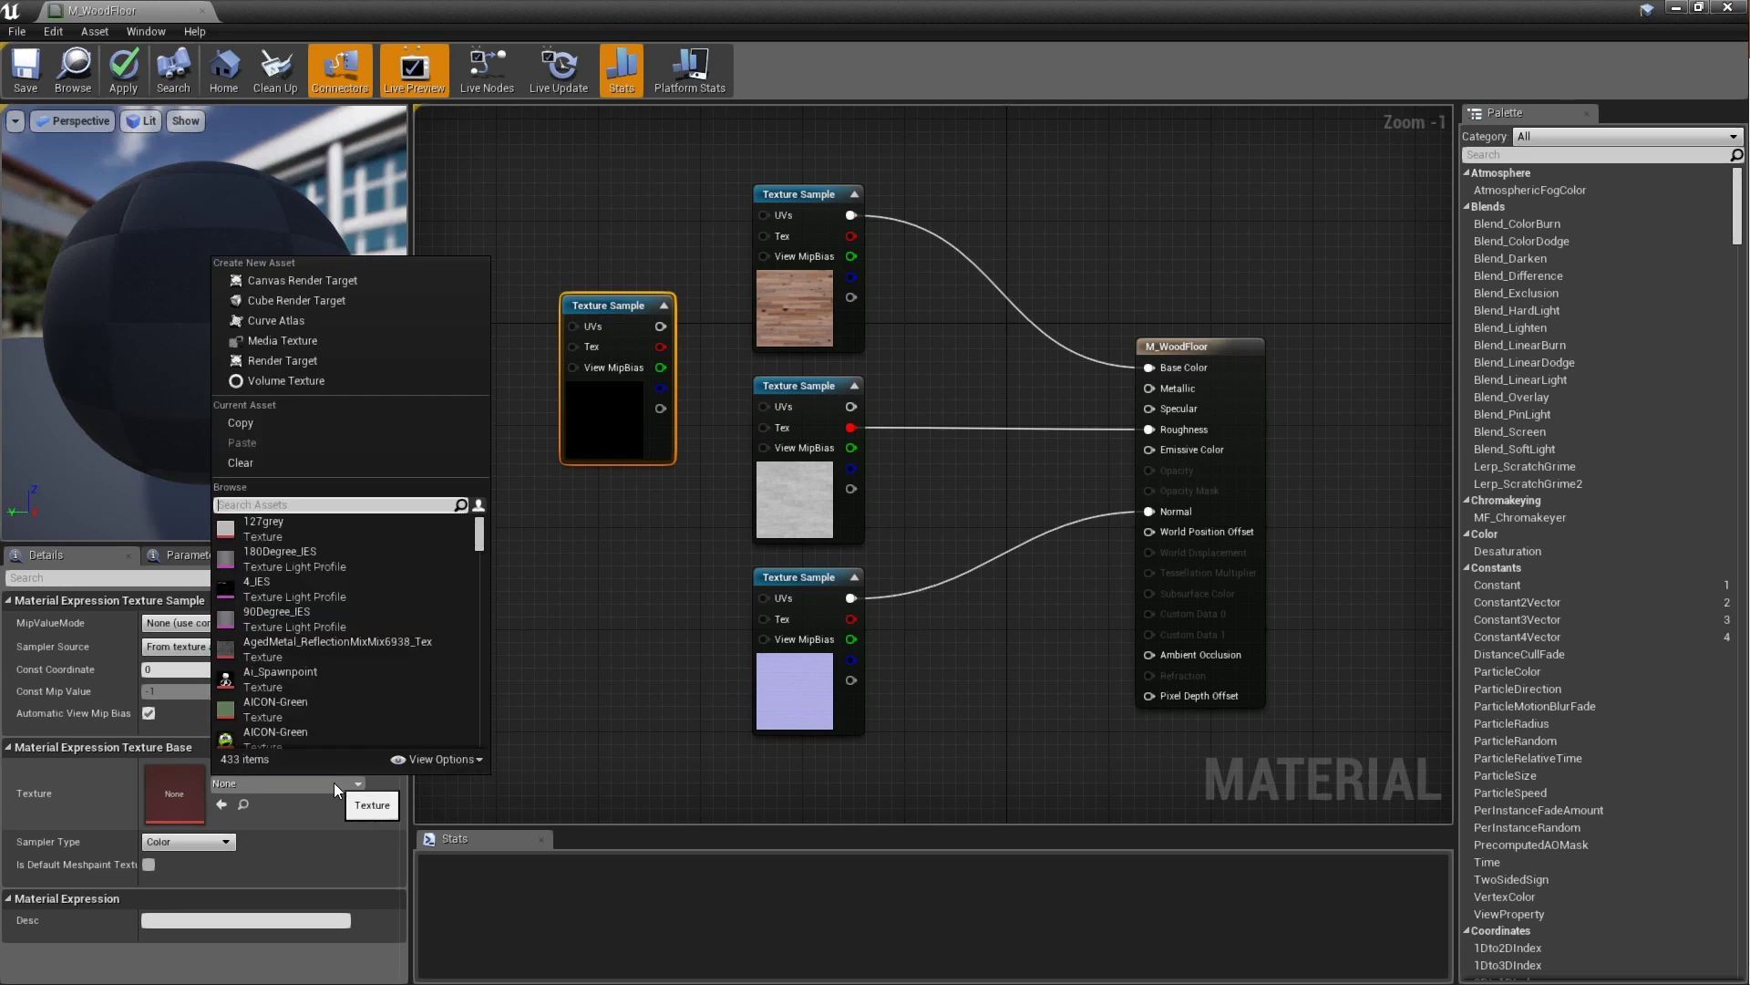
type("logo")
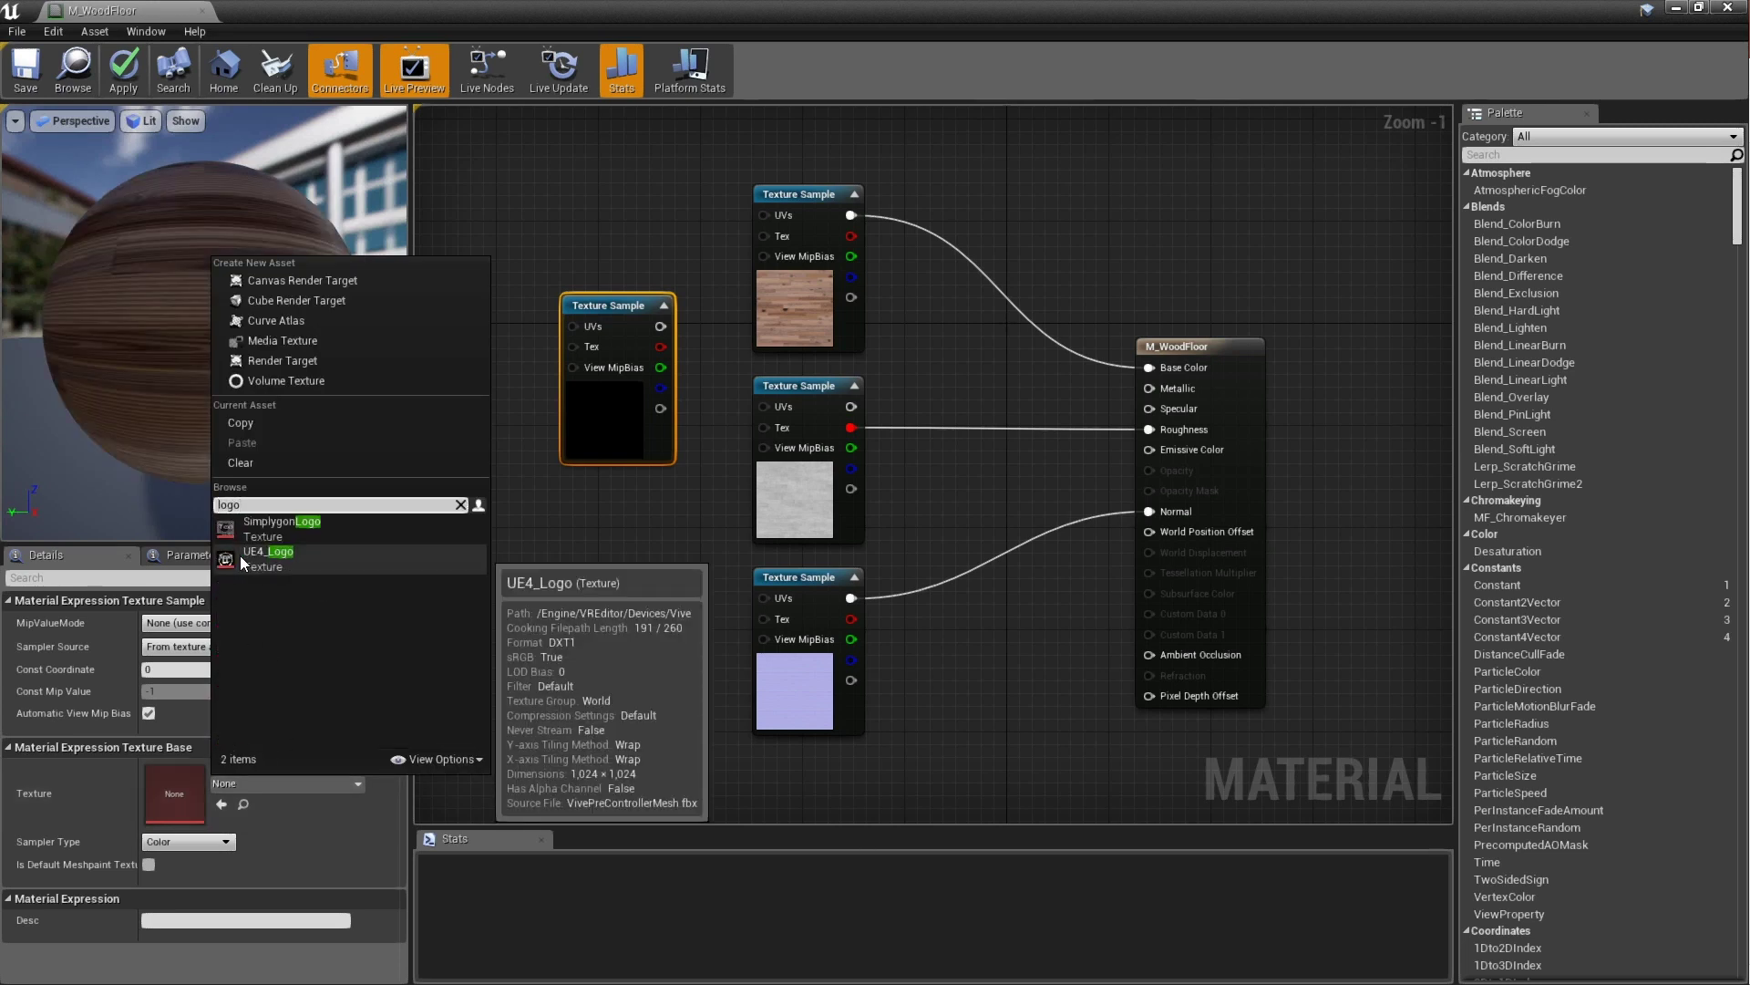
left_click(463, 760)
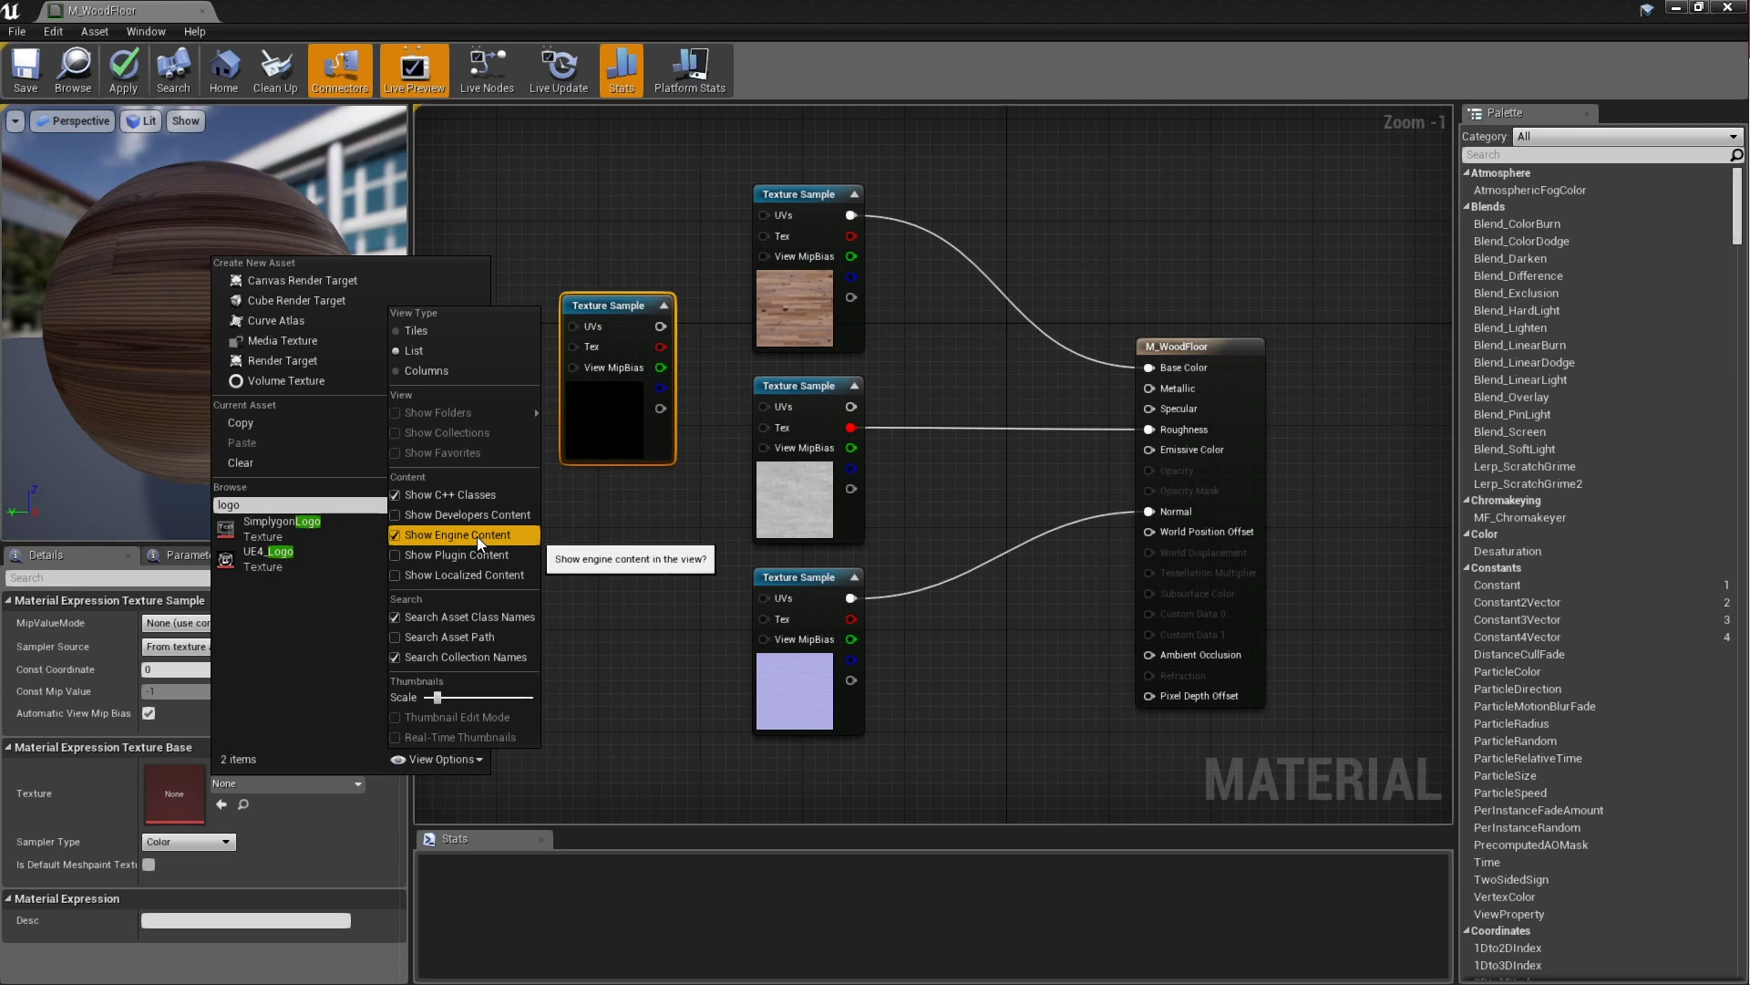
left_click(262, 560)
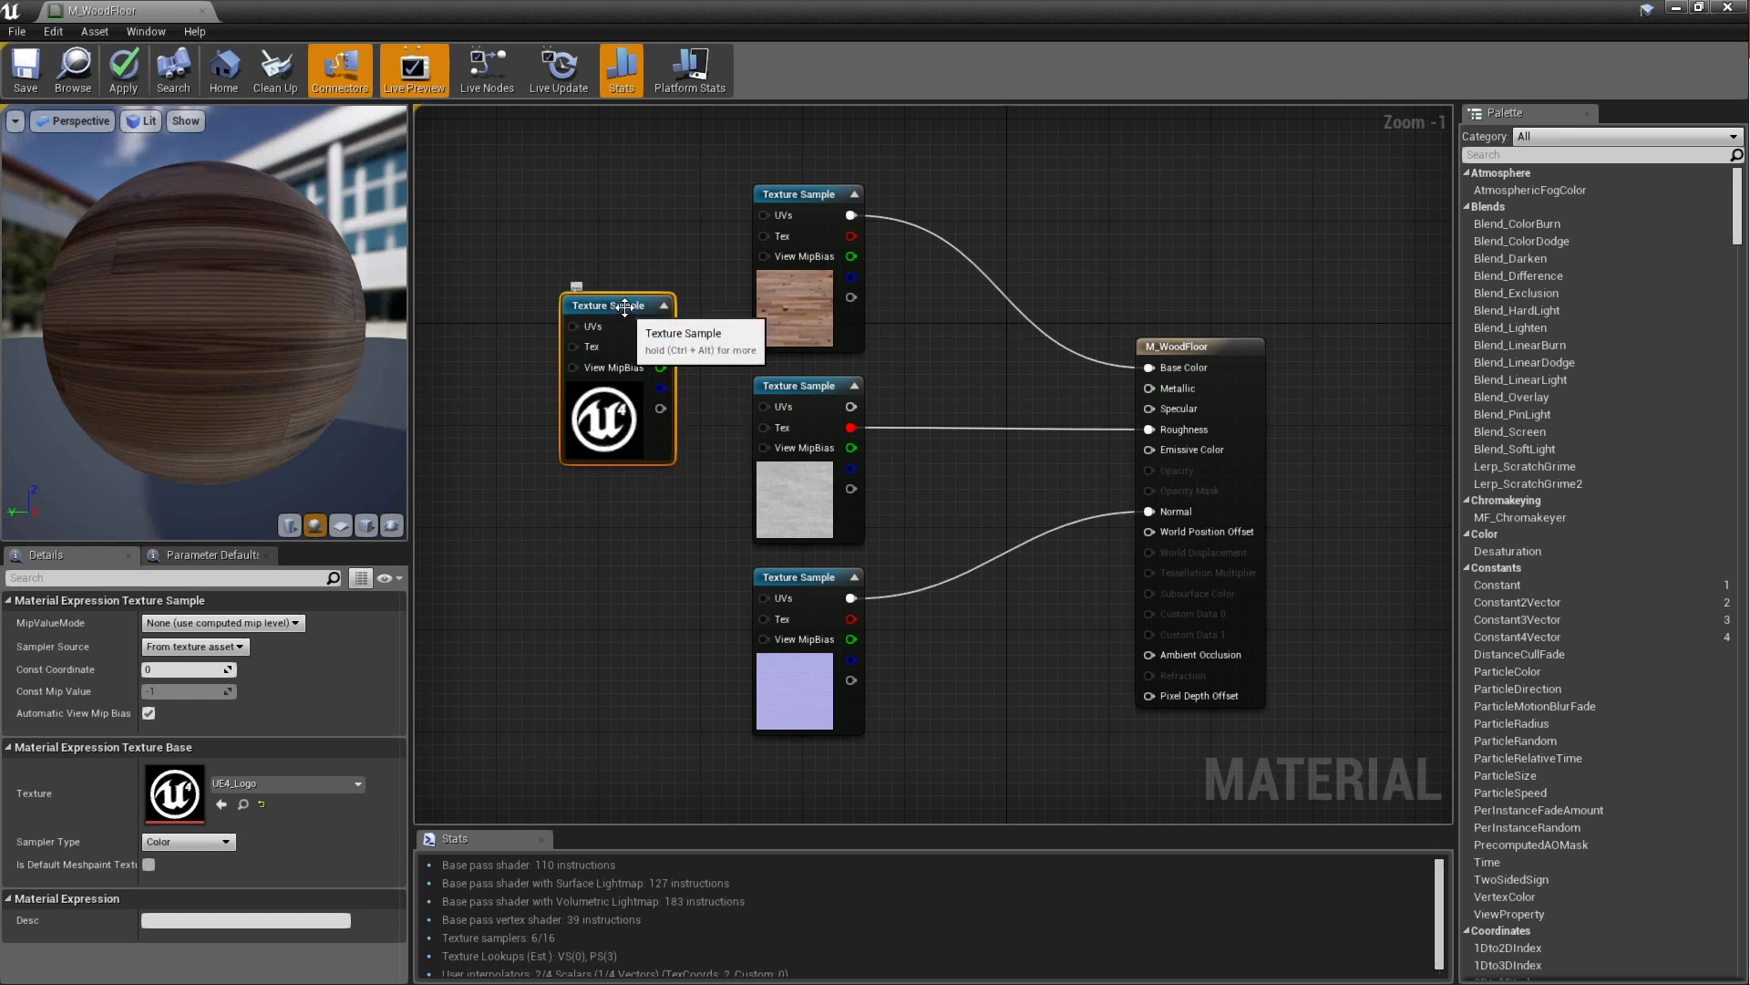
Create a OneMinus node from the logo texture's red channel and expand its preview
left_click_drag(616, 311, 624, 353)
left_click(635, 402)
type("minus")
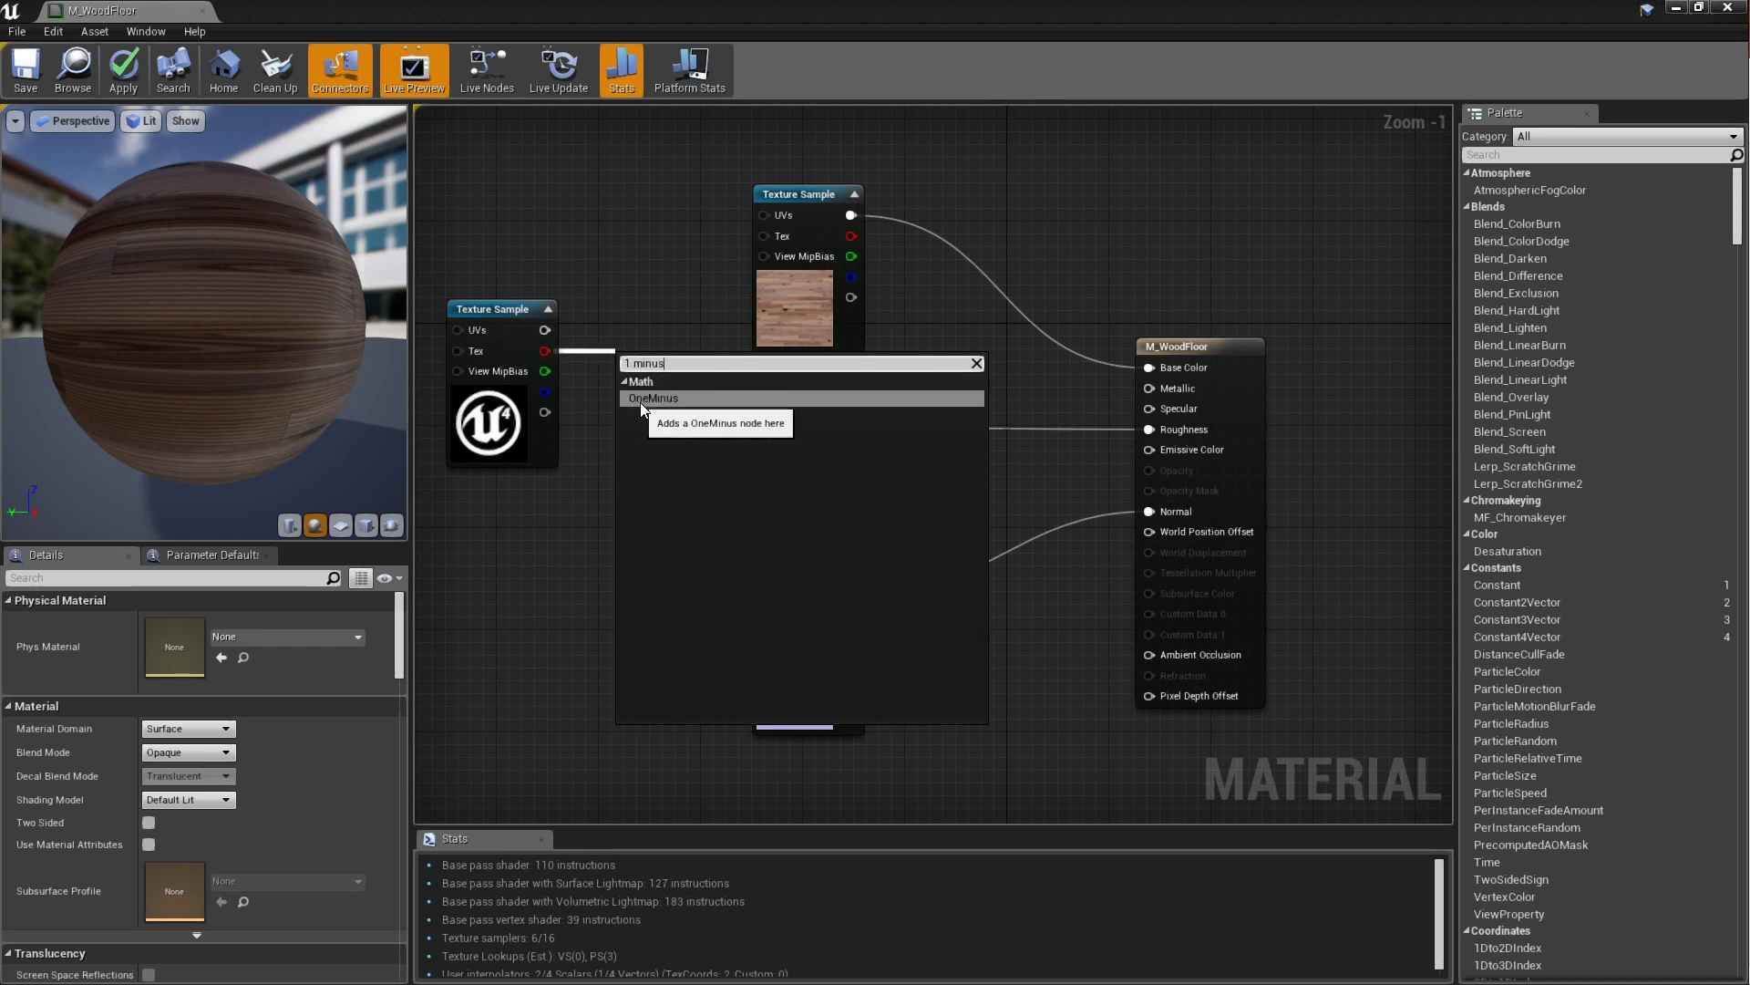
left_click(687, 402)
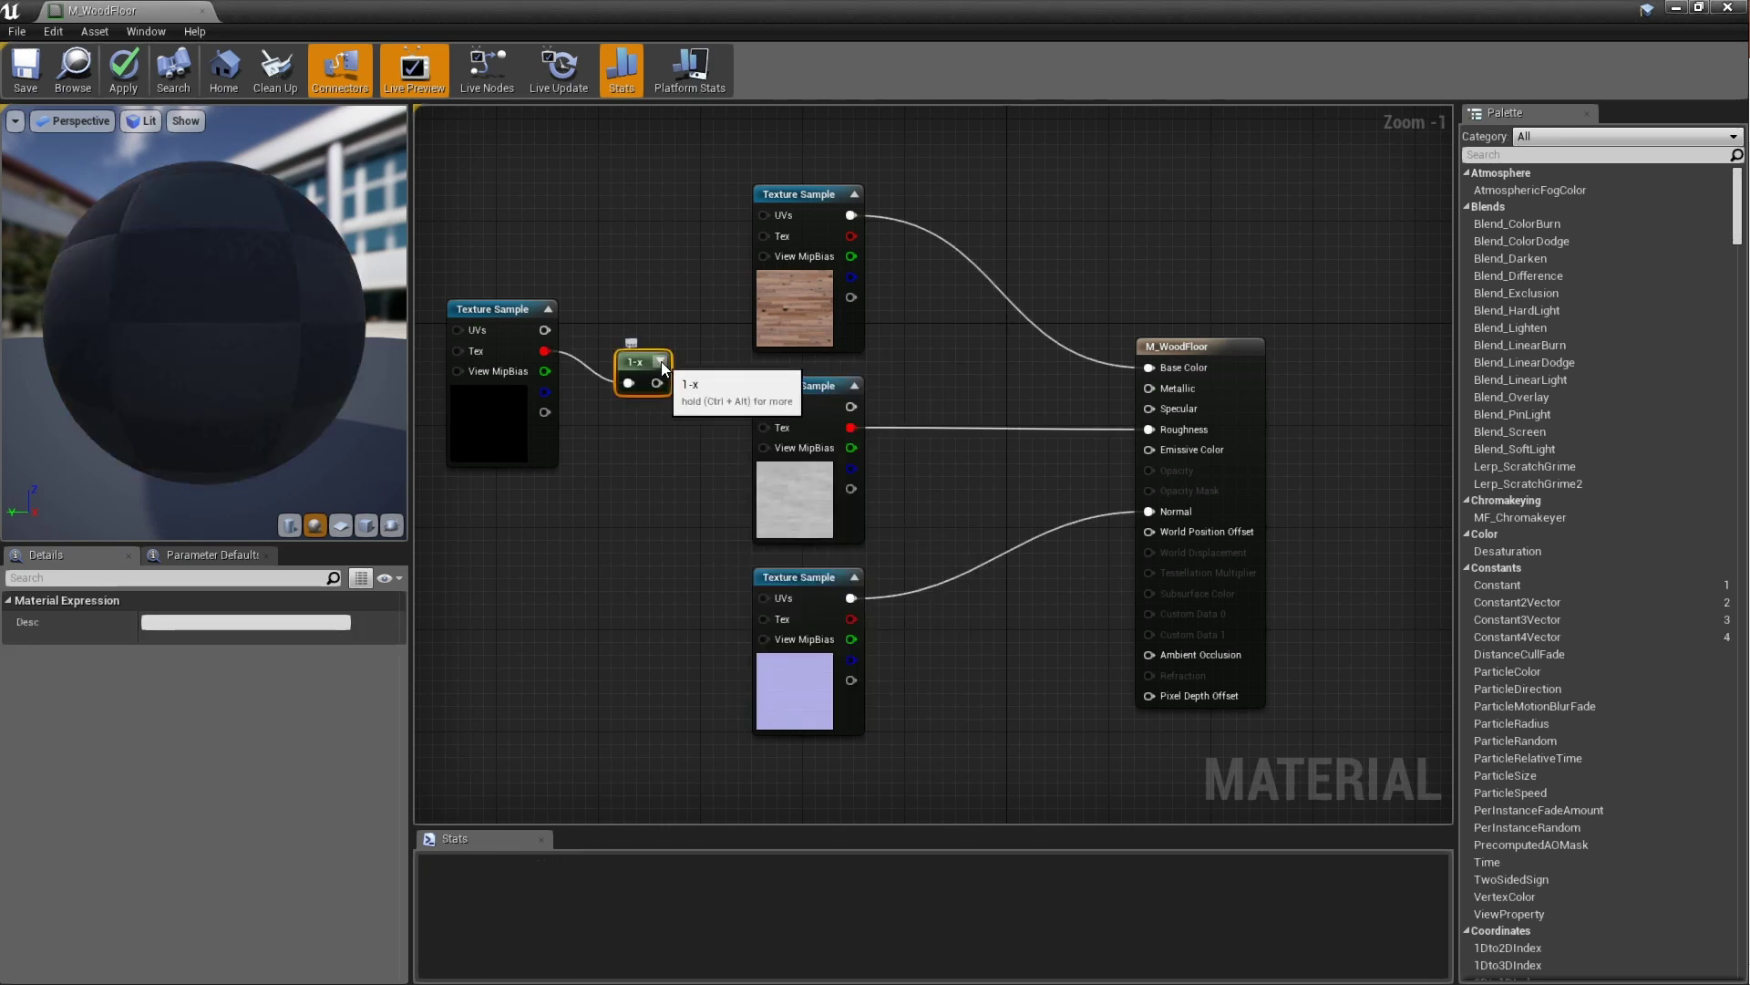
left_click(661, 362)
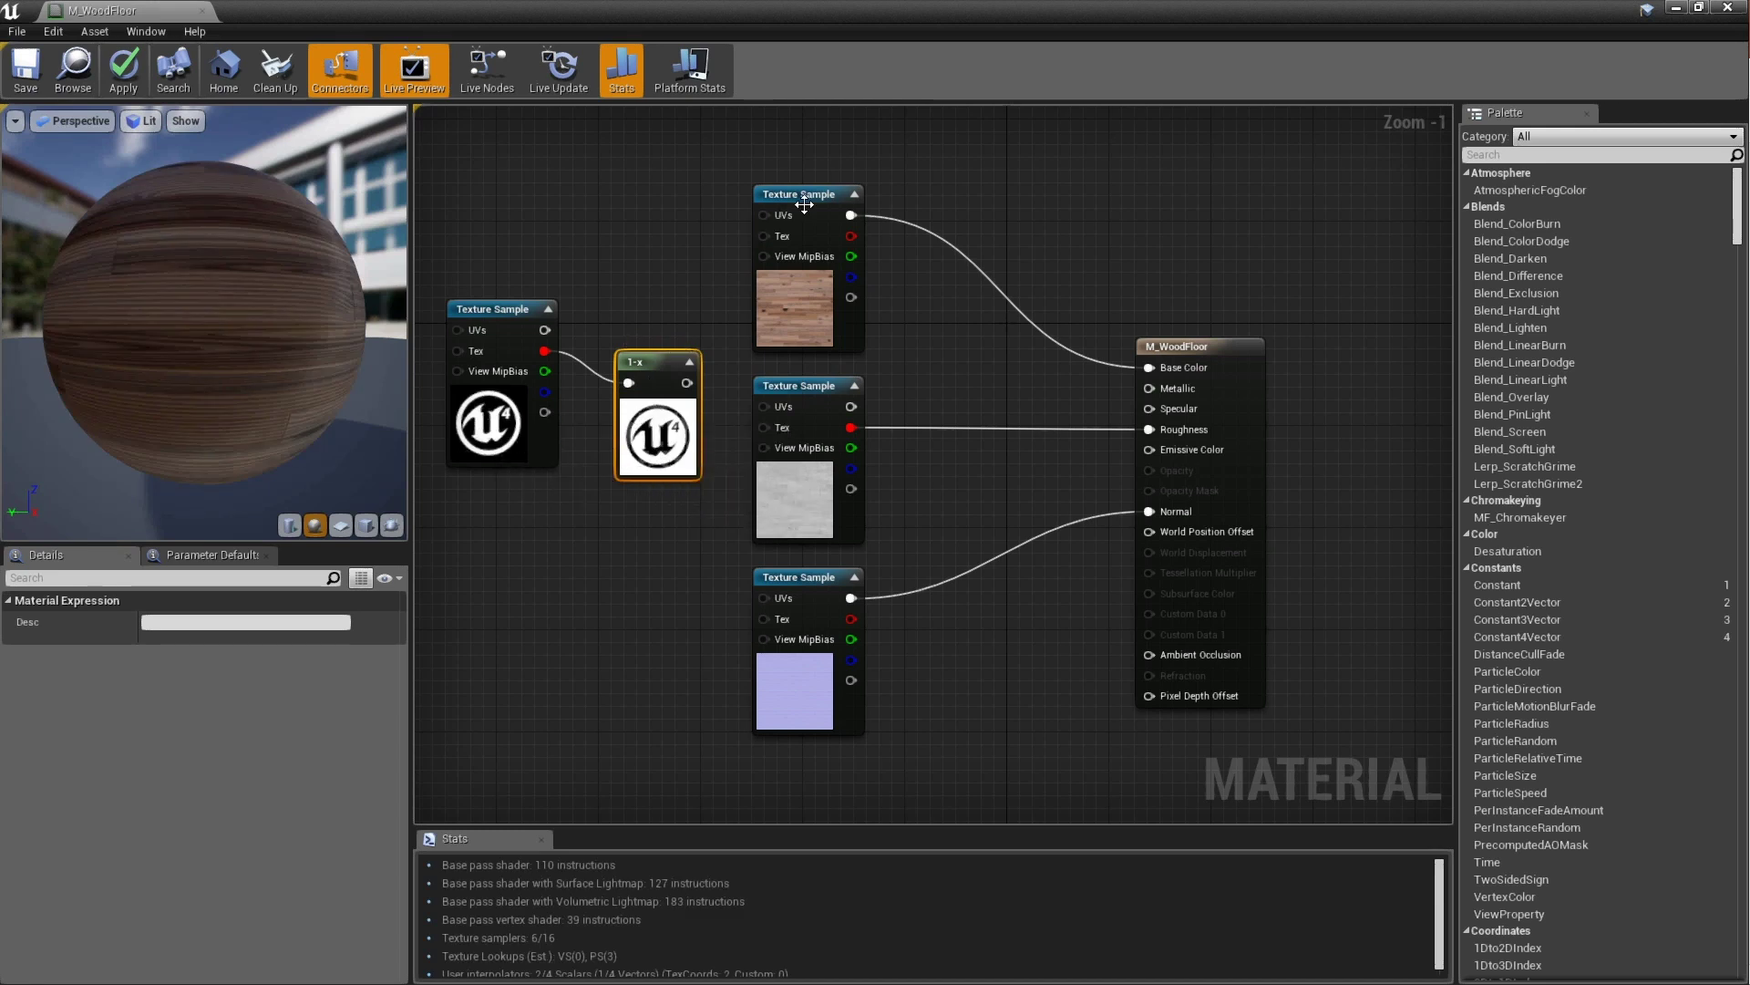
Multiply the inverted logo (A) by the wood base colour texture (B) in a Multiply node and expand its preview
left_click_drag(804, 204, 472, 230)
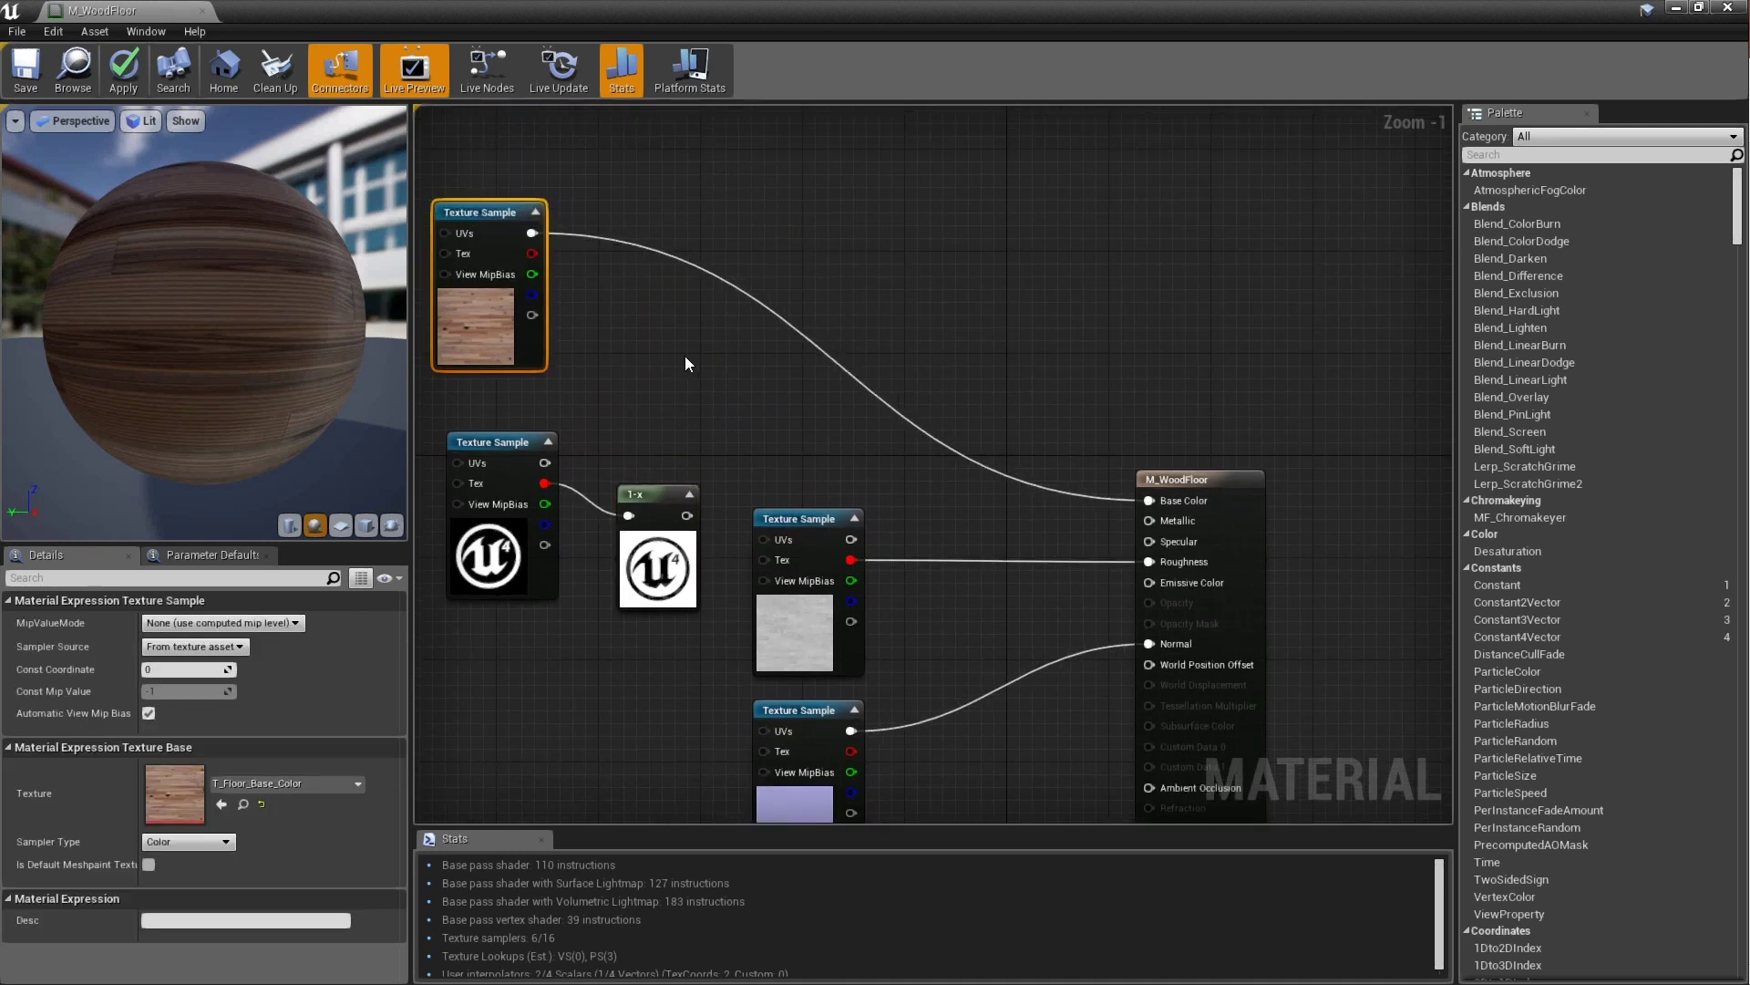
left_click(669, 310)
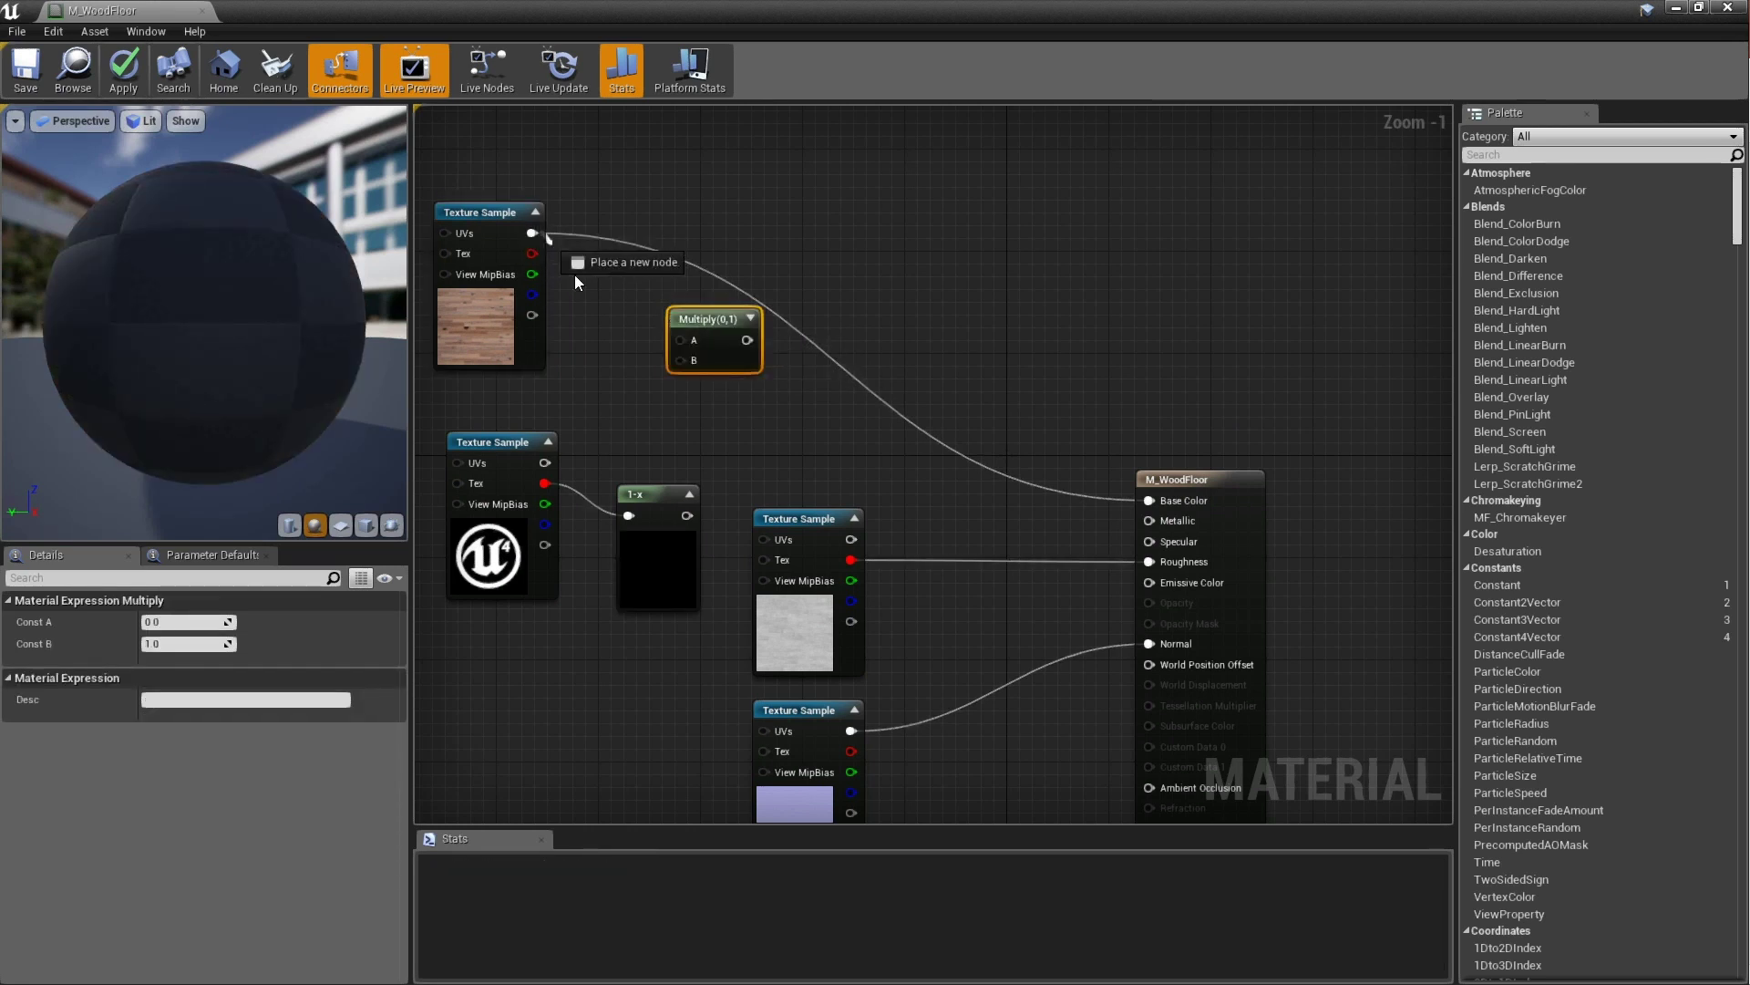
left_click_drag(574, 275, 682, 359)
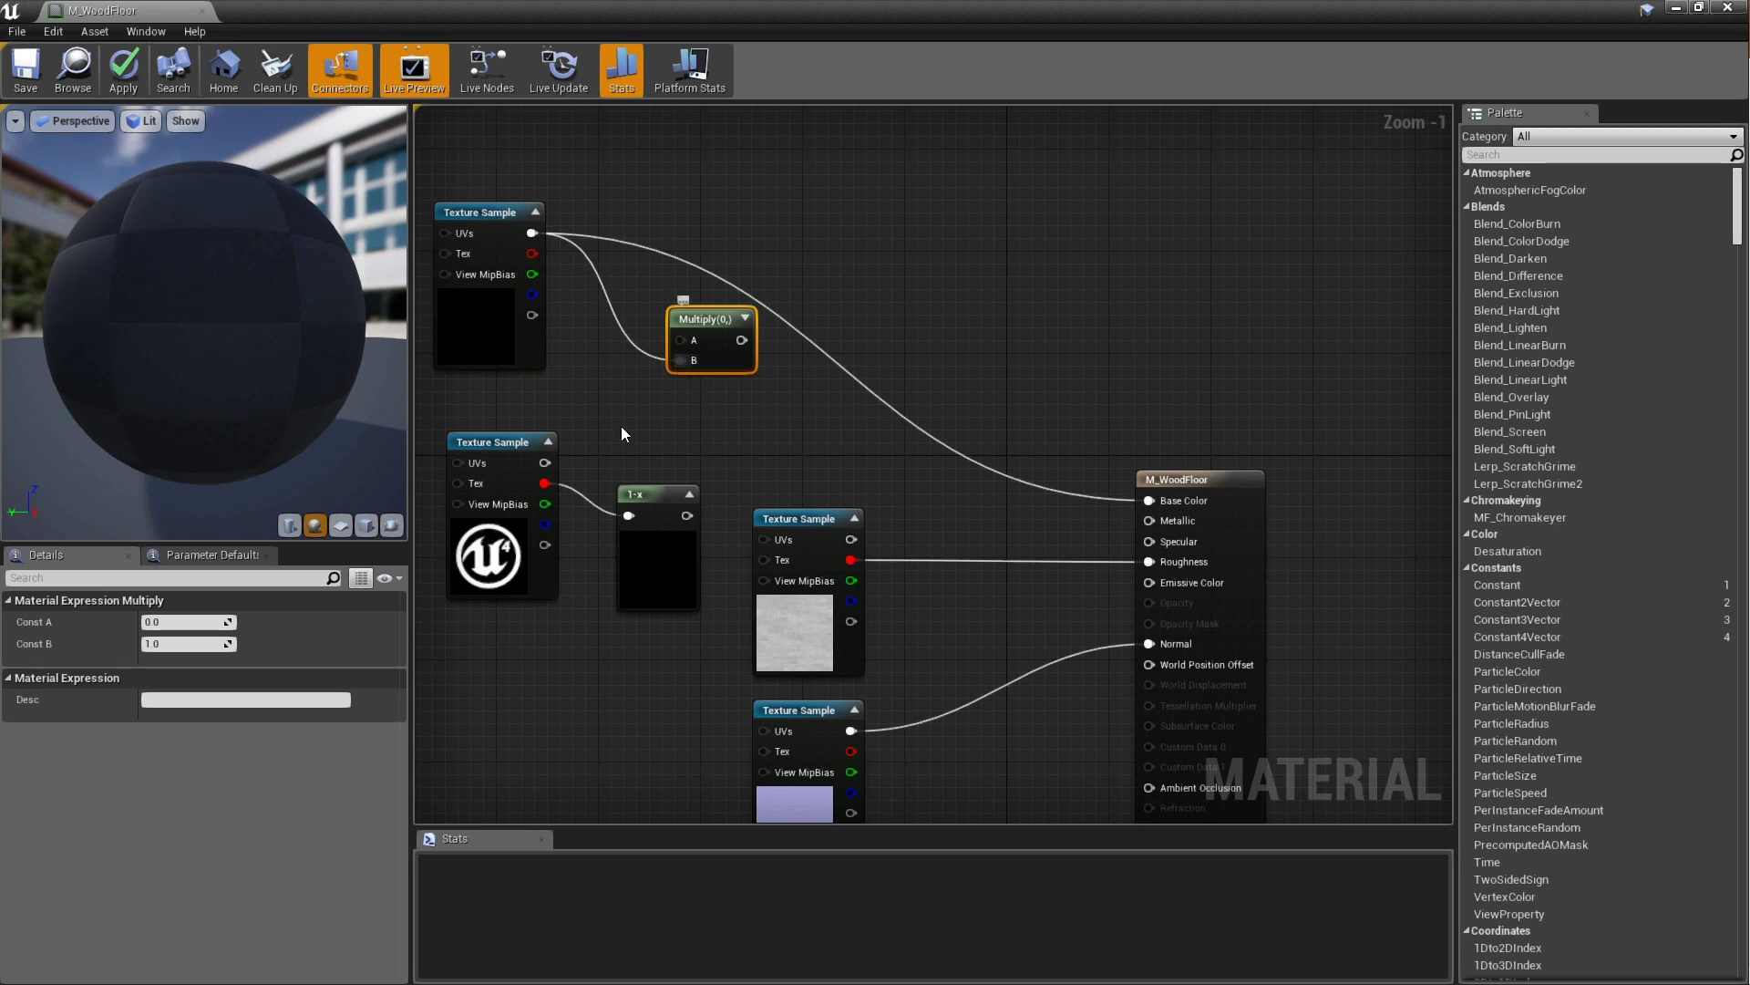
left_click_drag(687, 515, 678, 339)
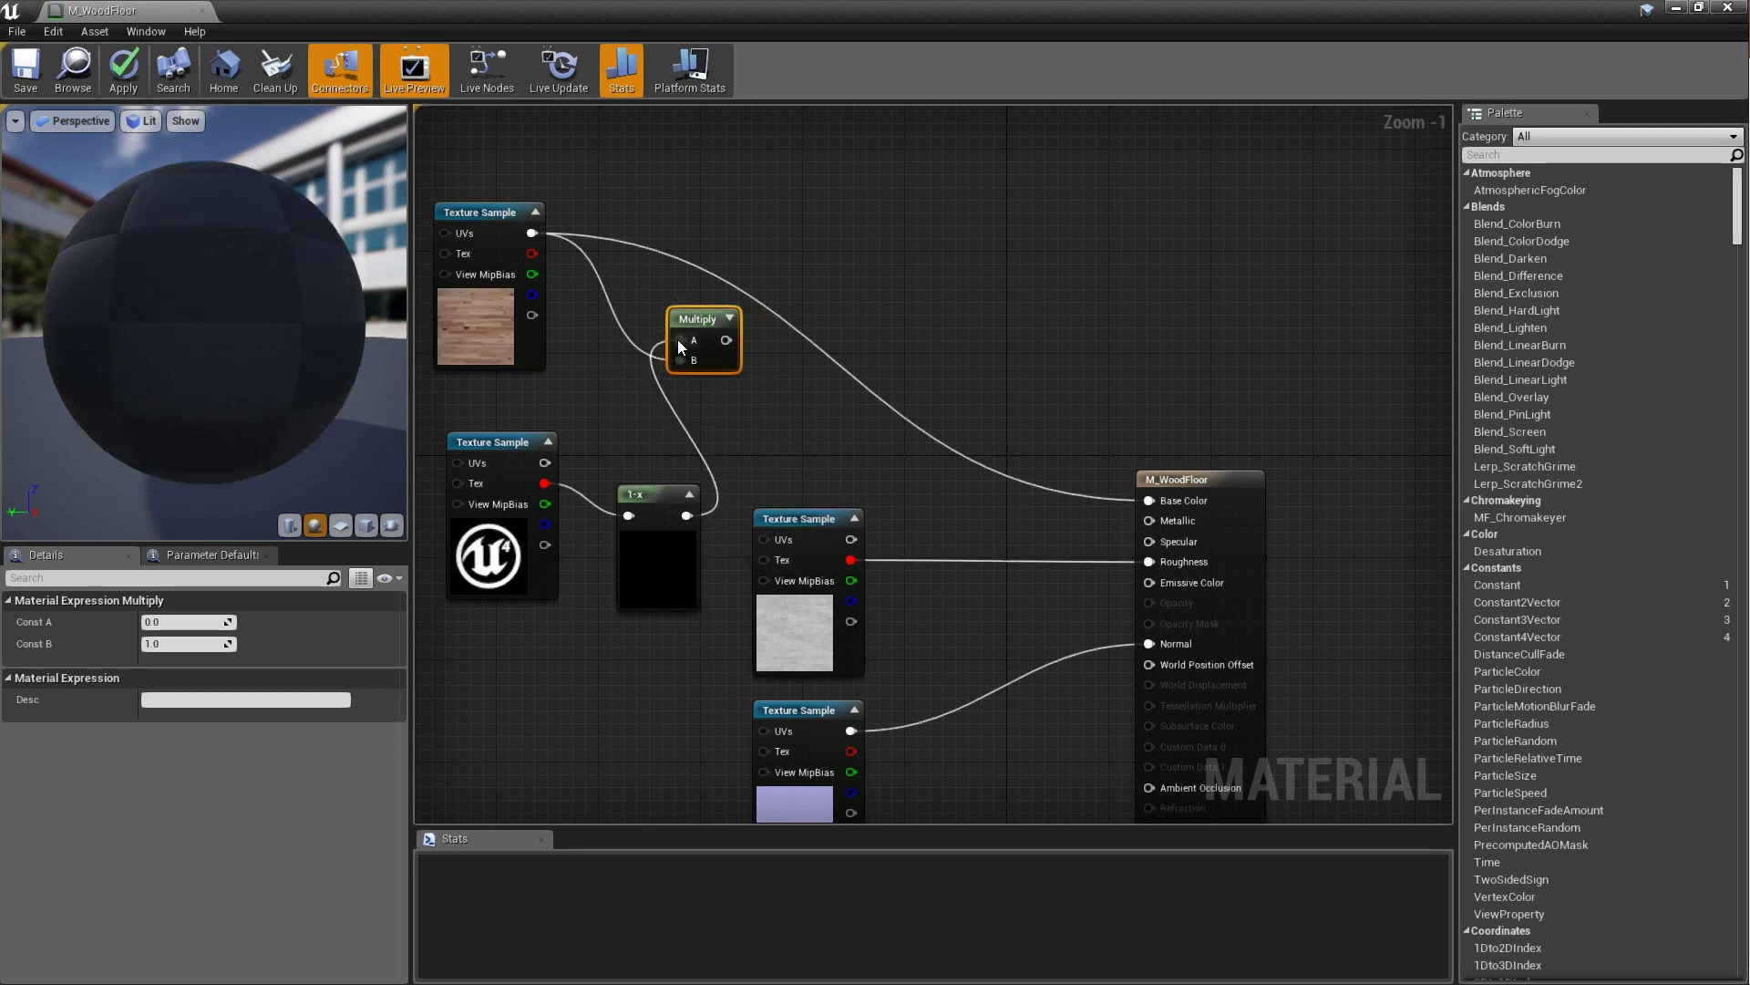
left_click(729, 317)
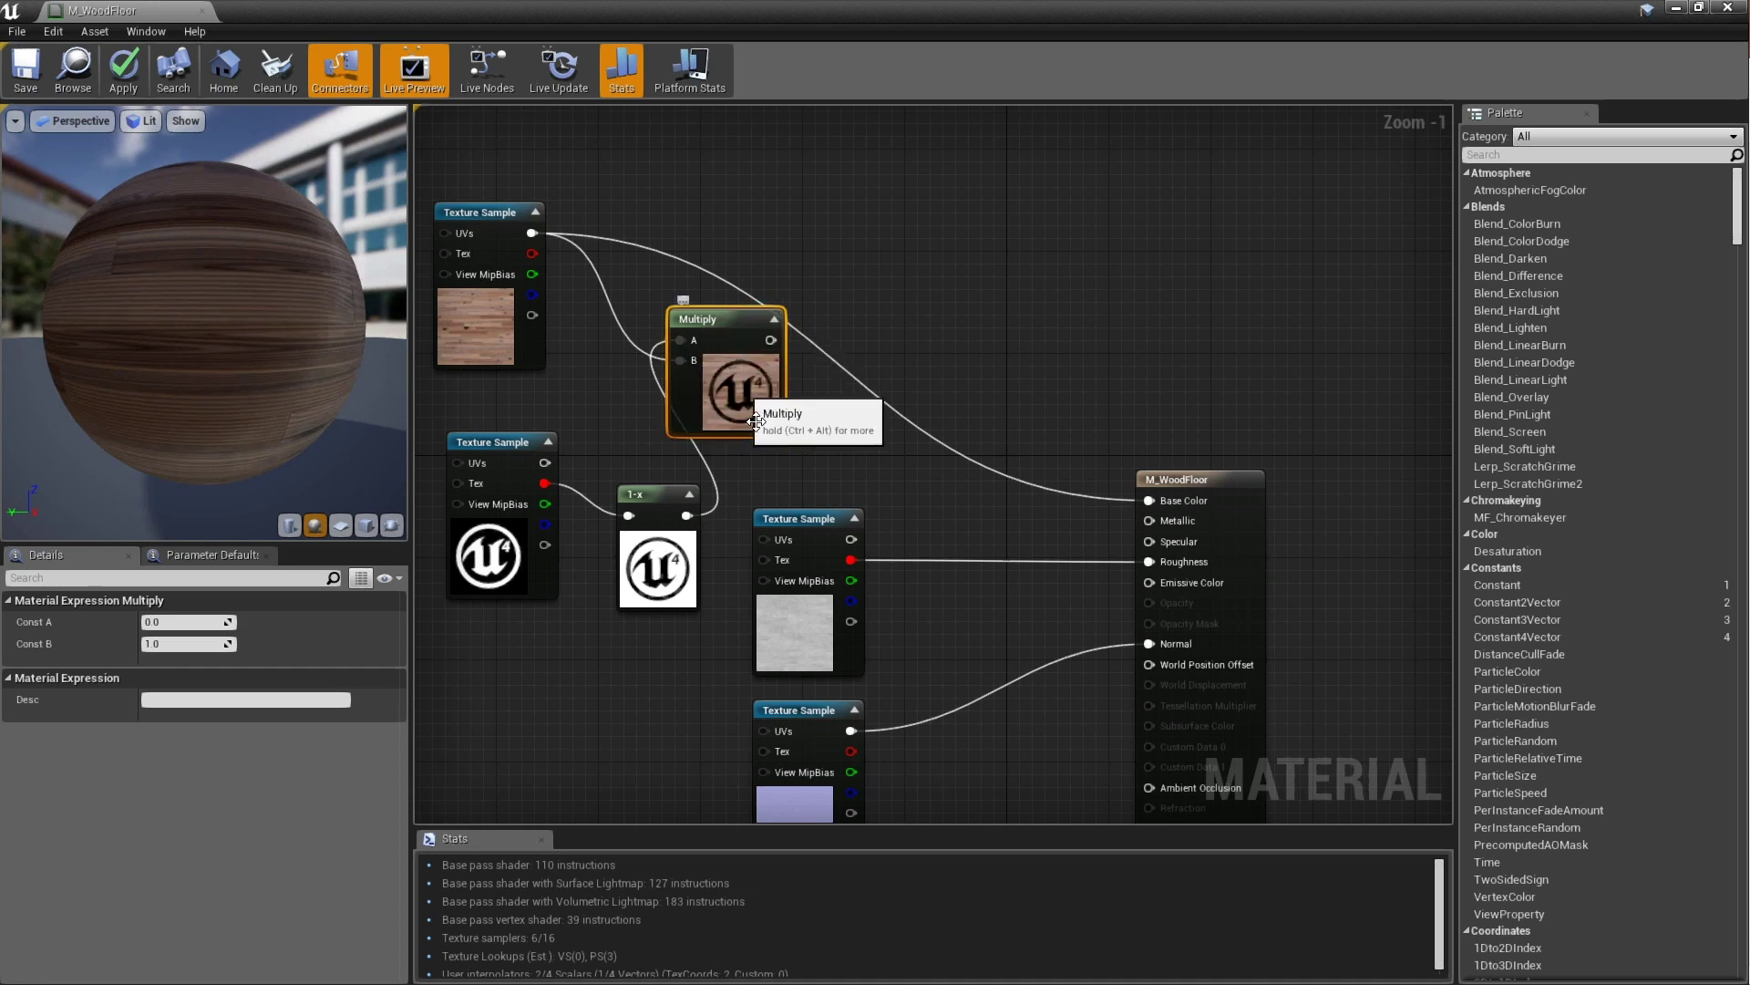
left_click(976, 352)
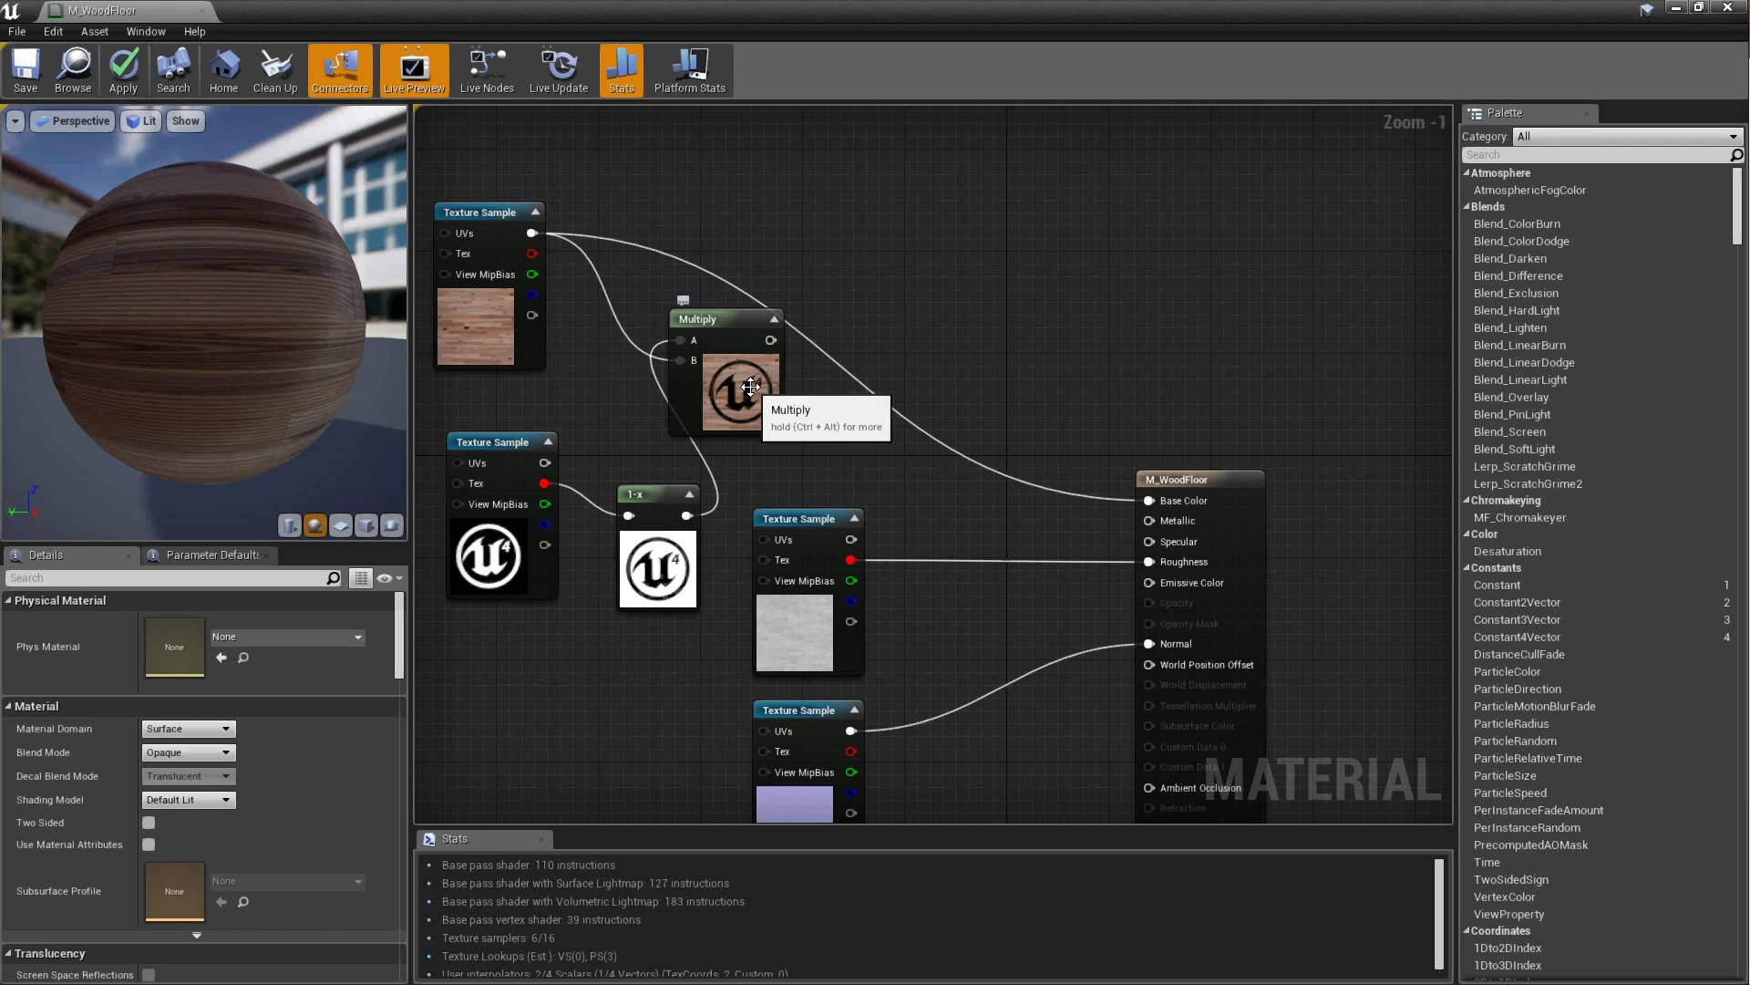
Add the logo's red channel (B) to the Multiply result (A) with an Add node and expand its preview
left_click(889, 325)
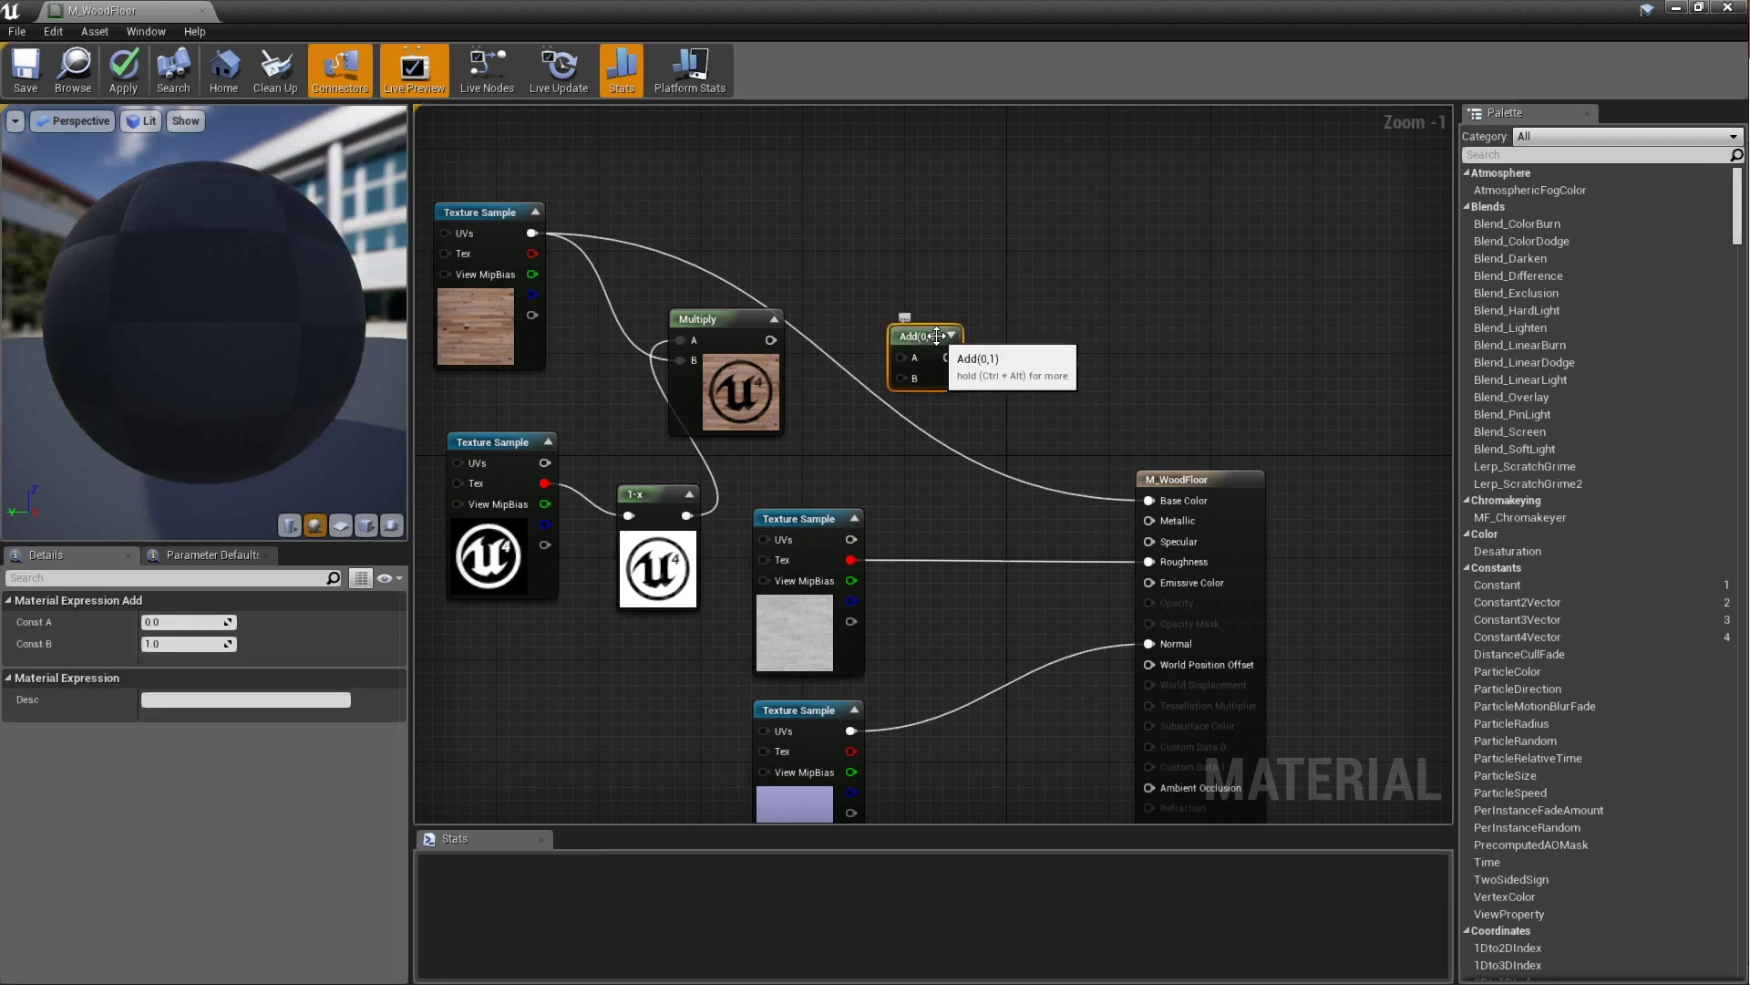
left_click_drag(773, 338, 903, 357)
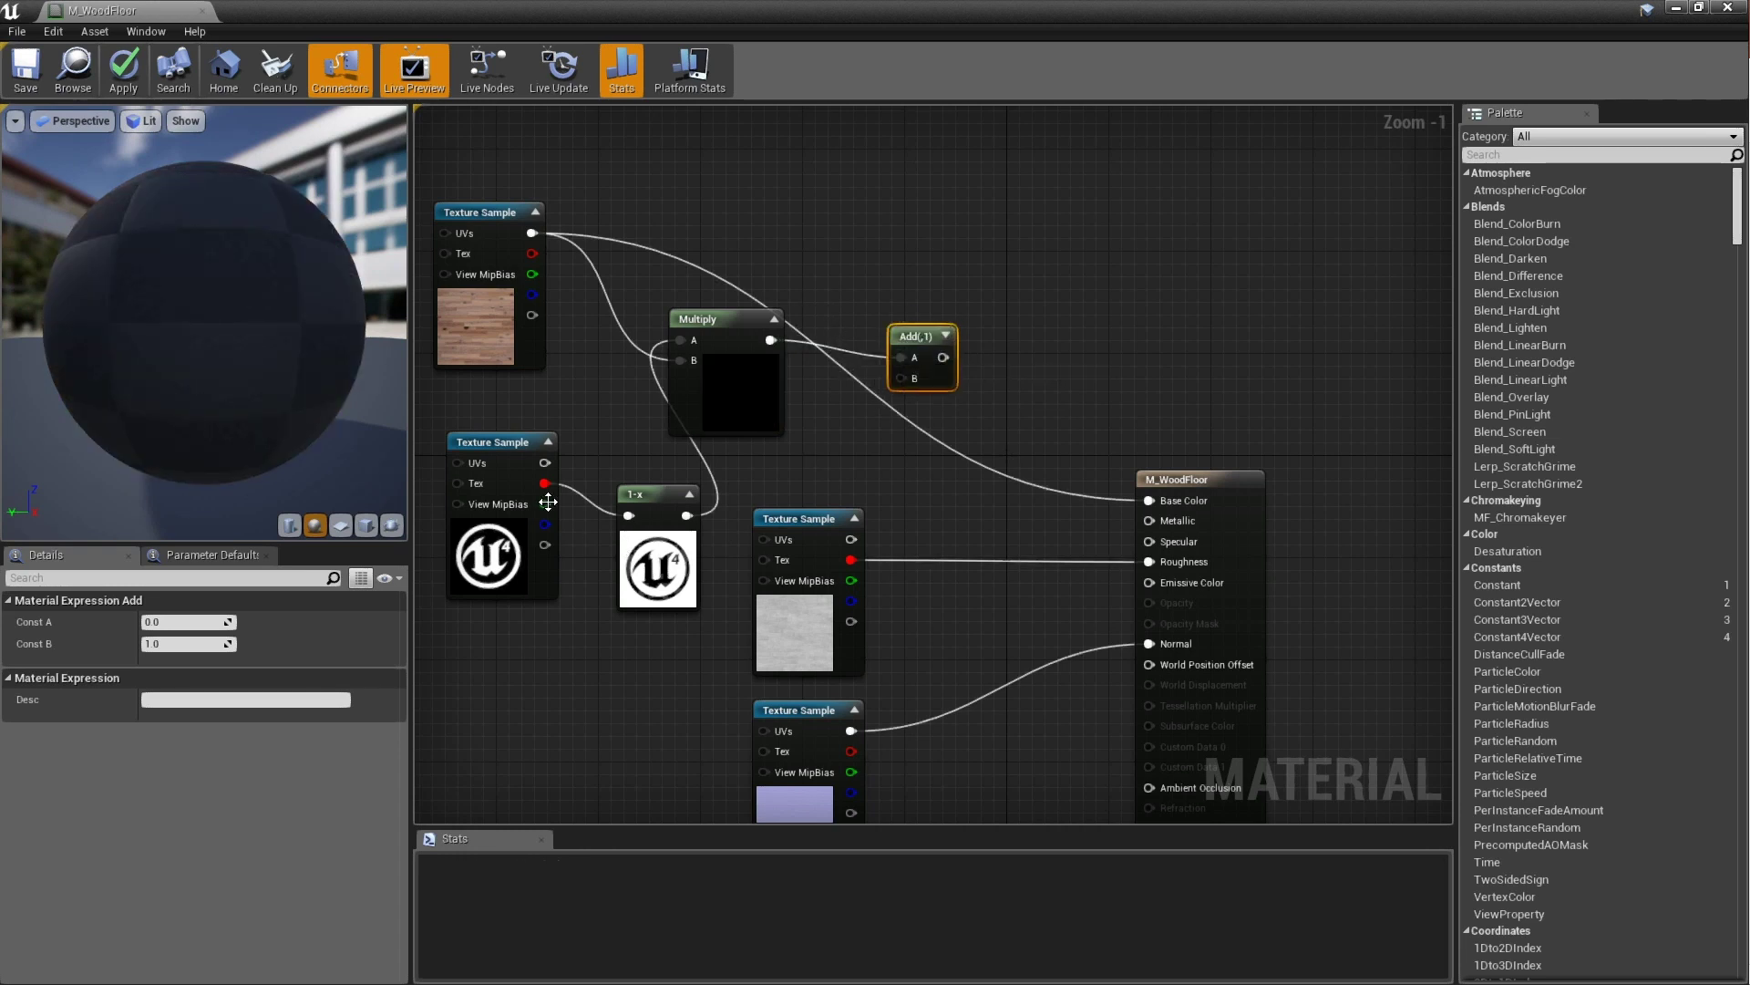
left_click_drag(547, 483, 602, 422)
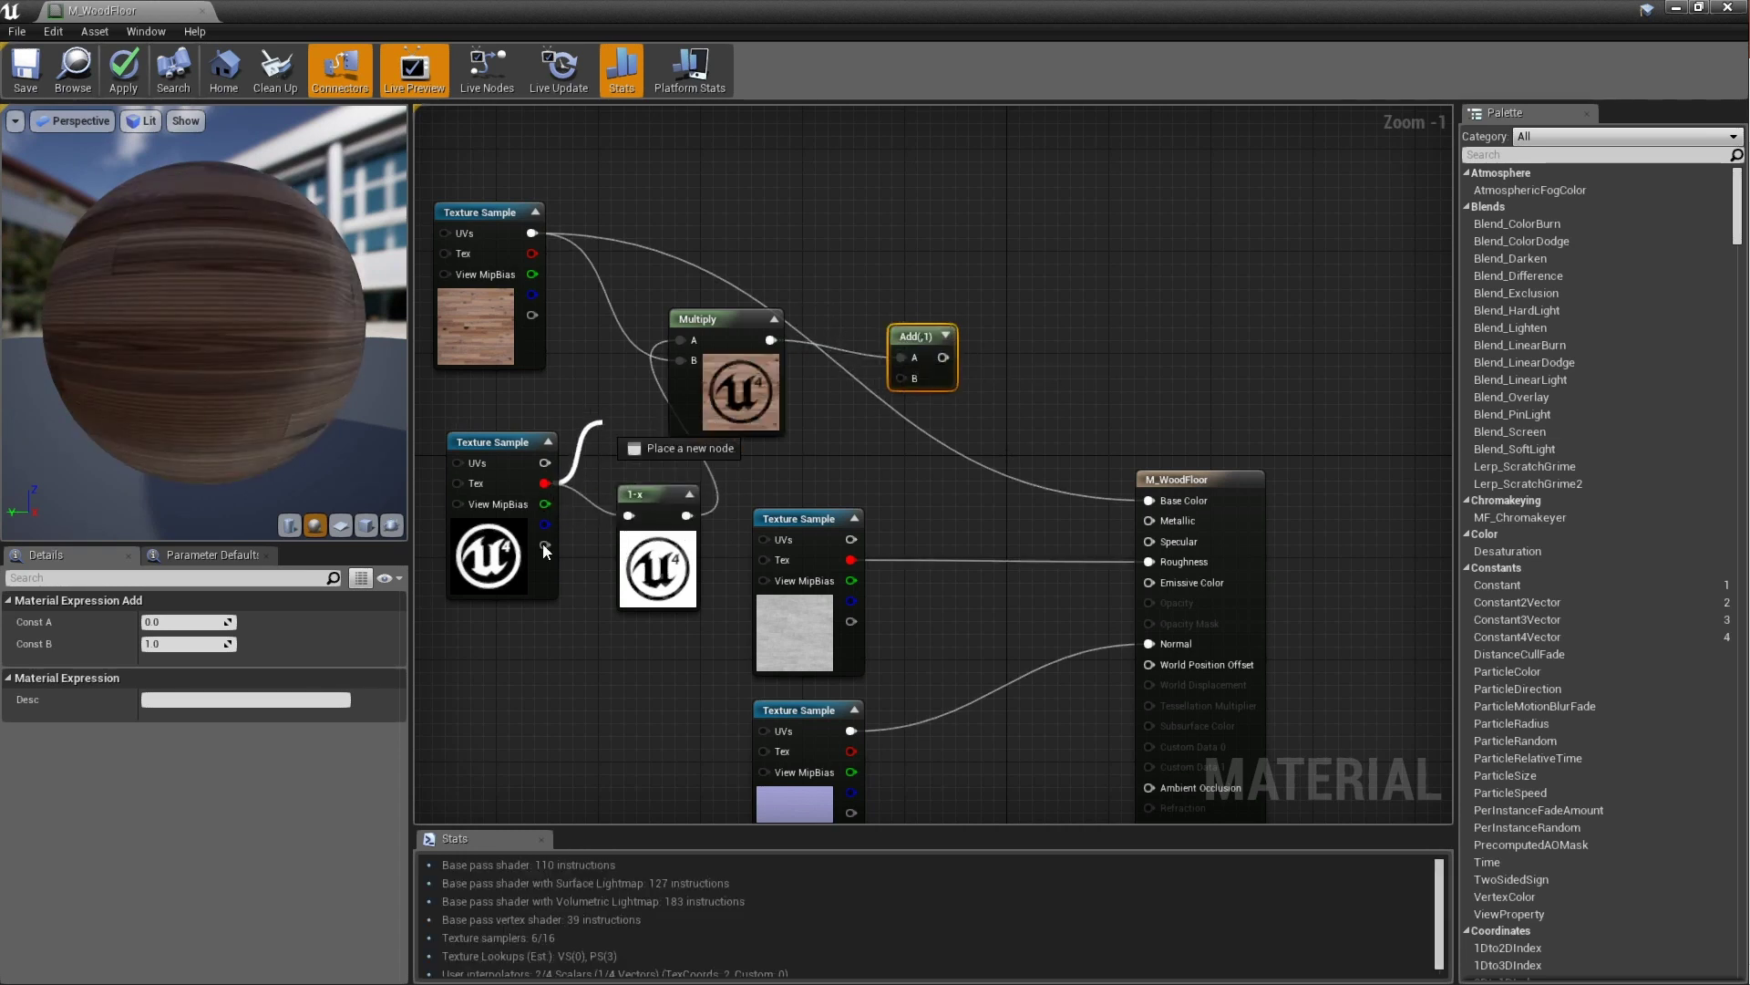
left_click_drag(544, 545, 901, 379)
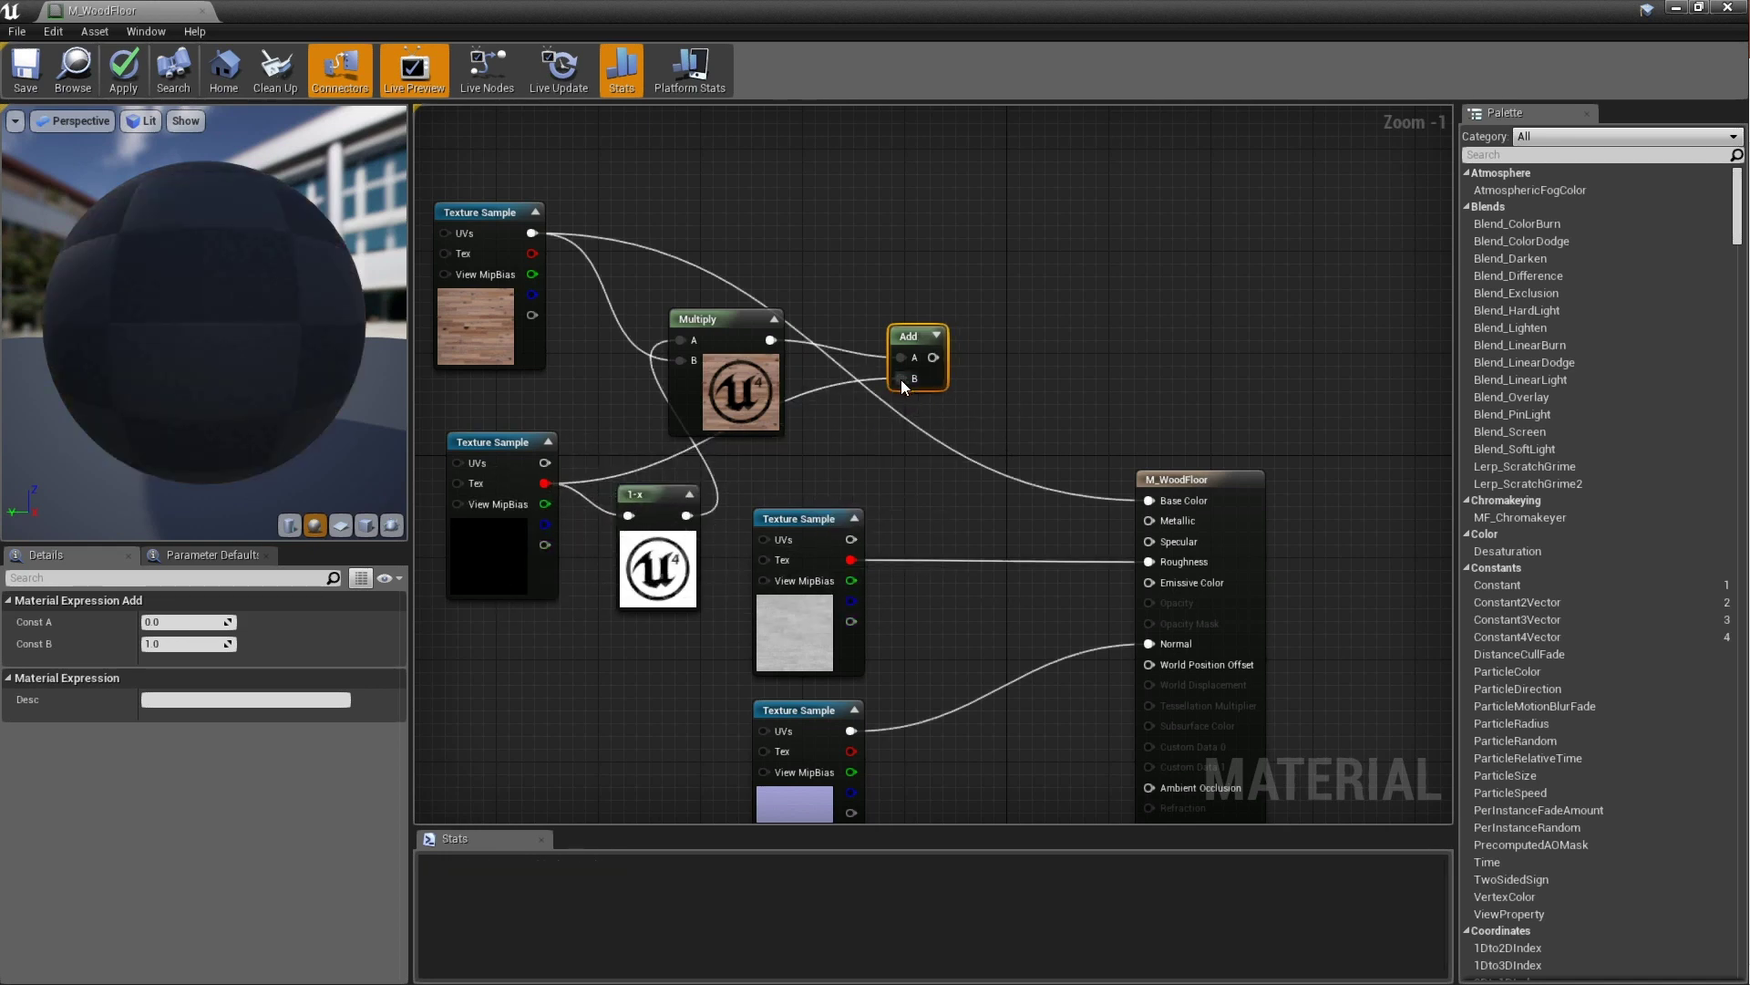
left_click(936, 336)
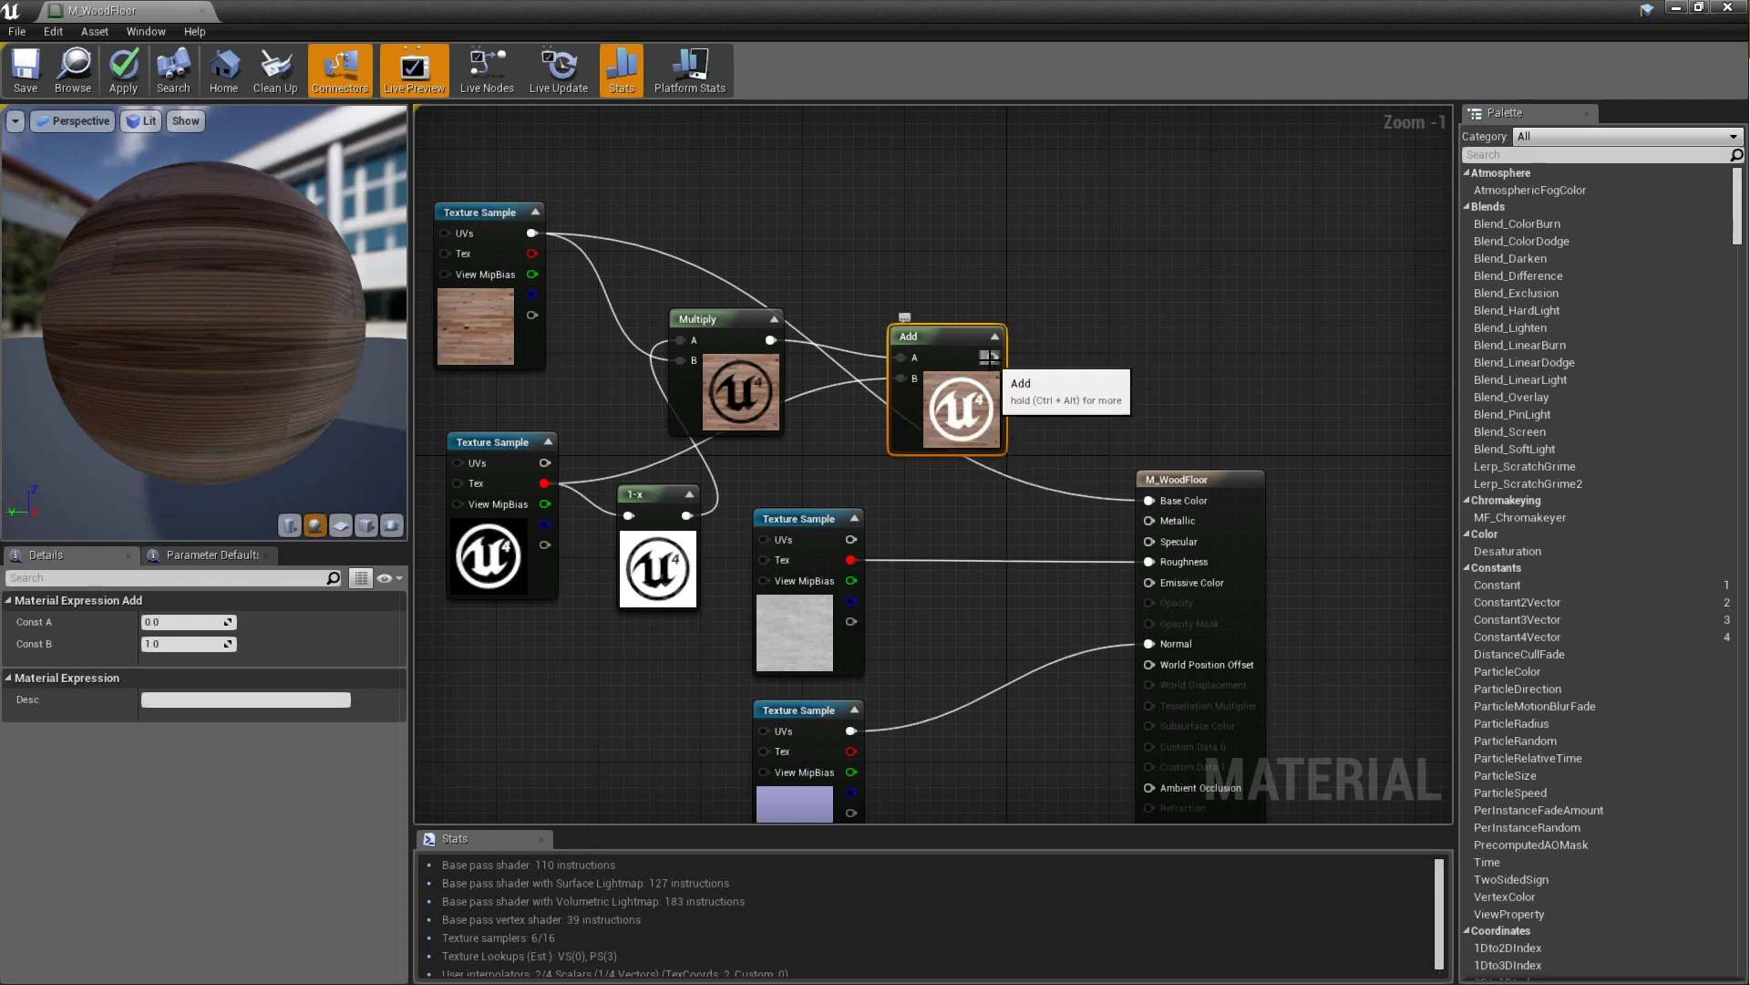
Connect the Add node's output to Base Color and preview the material on a cube
left_click_drag(992, 358, 1150, 500)
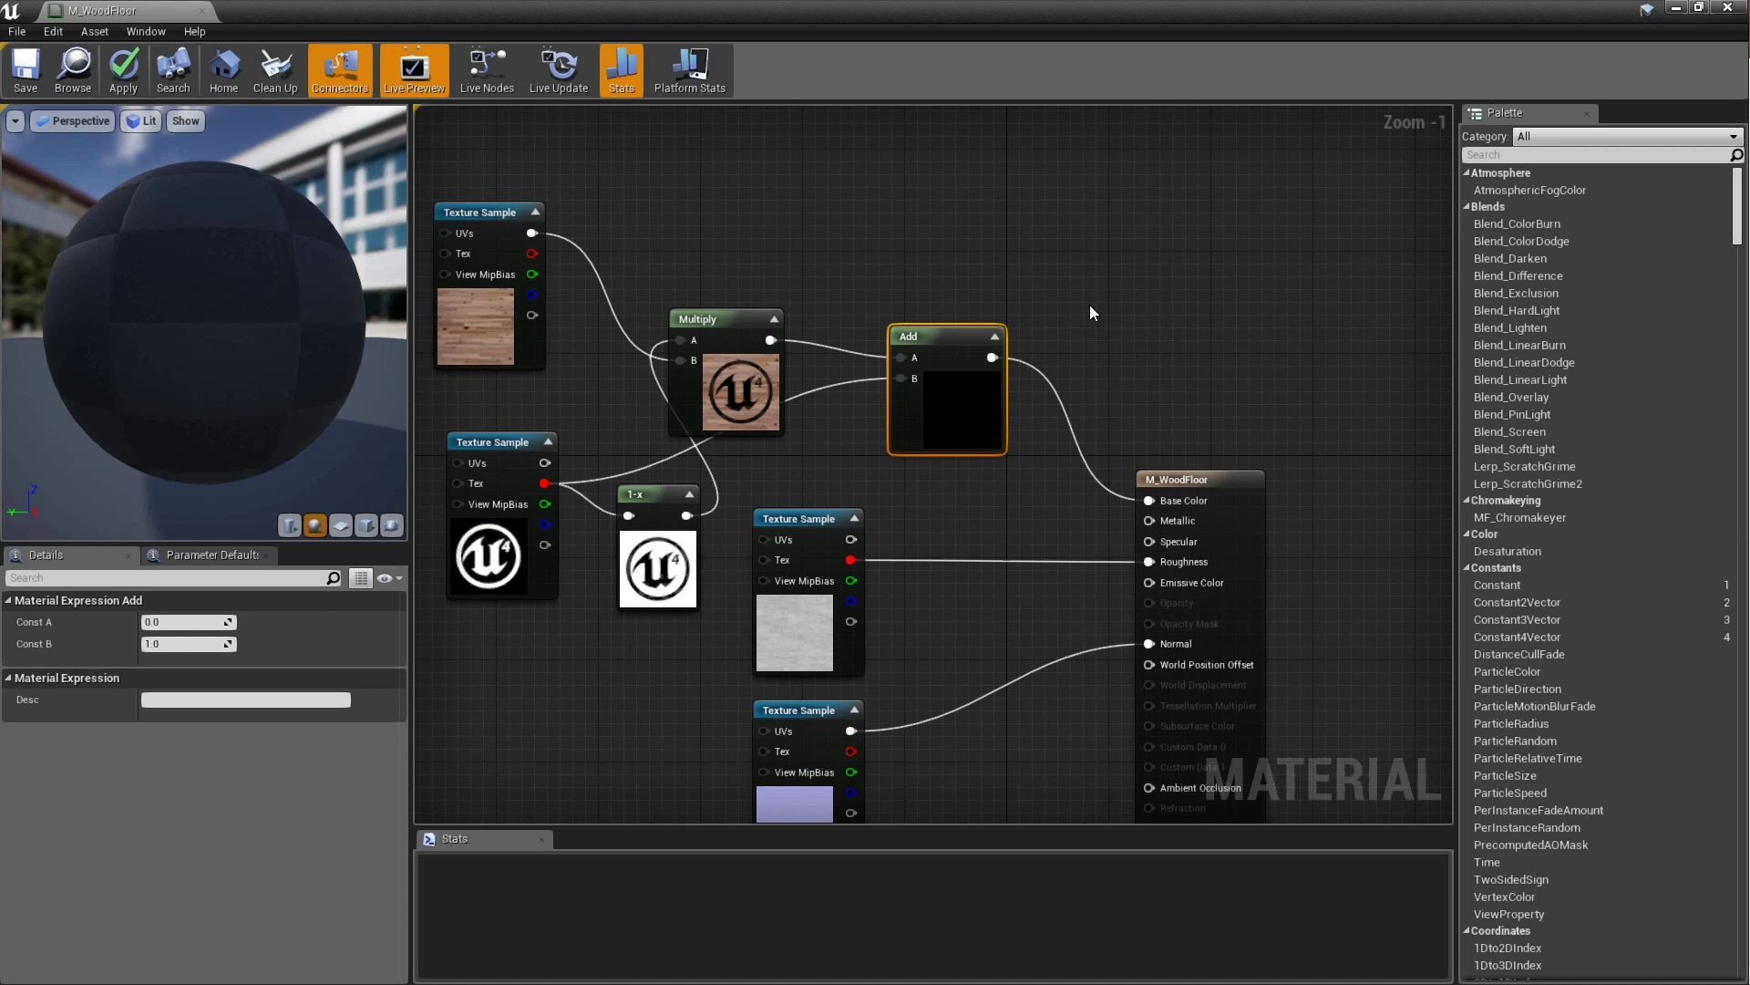
left_click_drag(101, 276, 314, 419)
left_click(1250, 371)
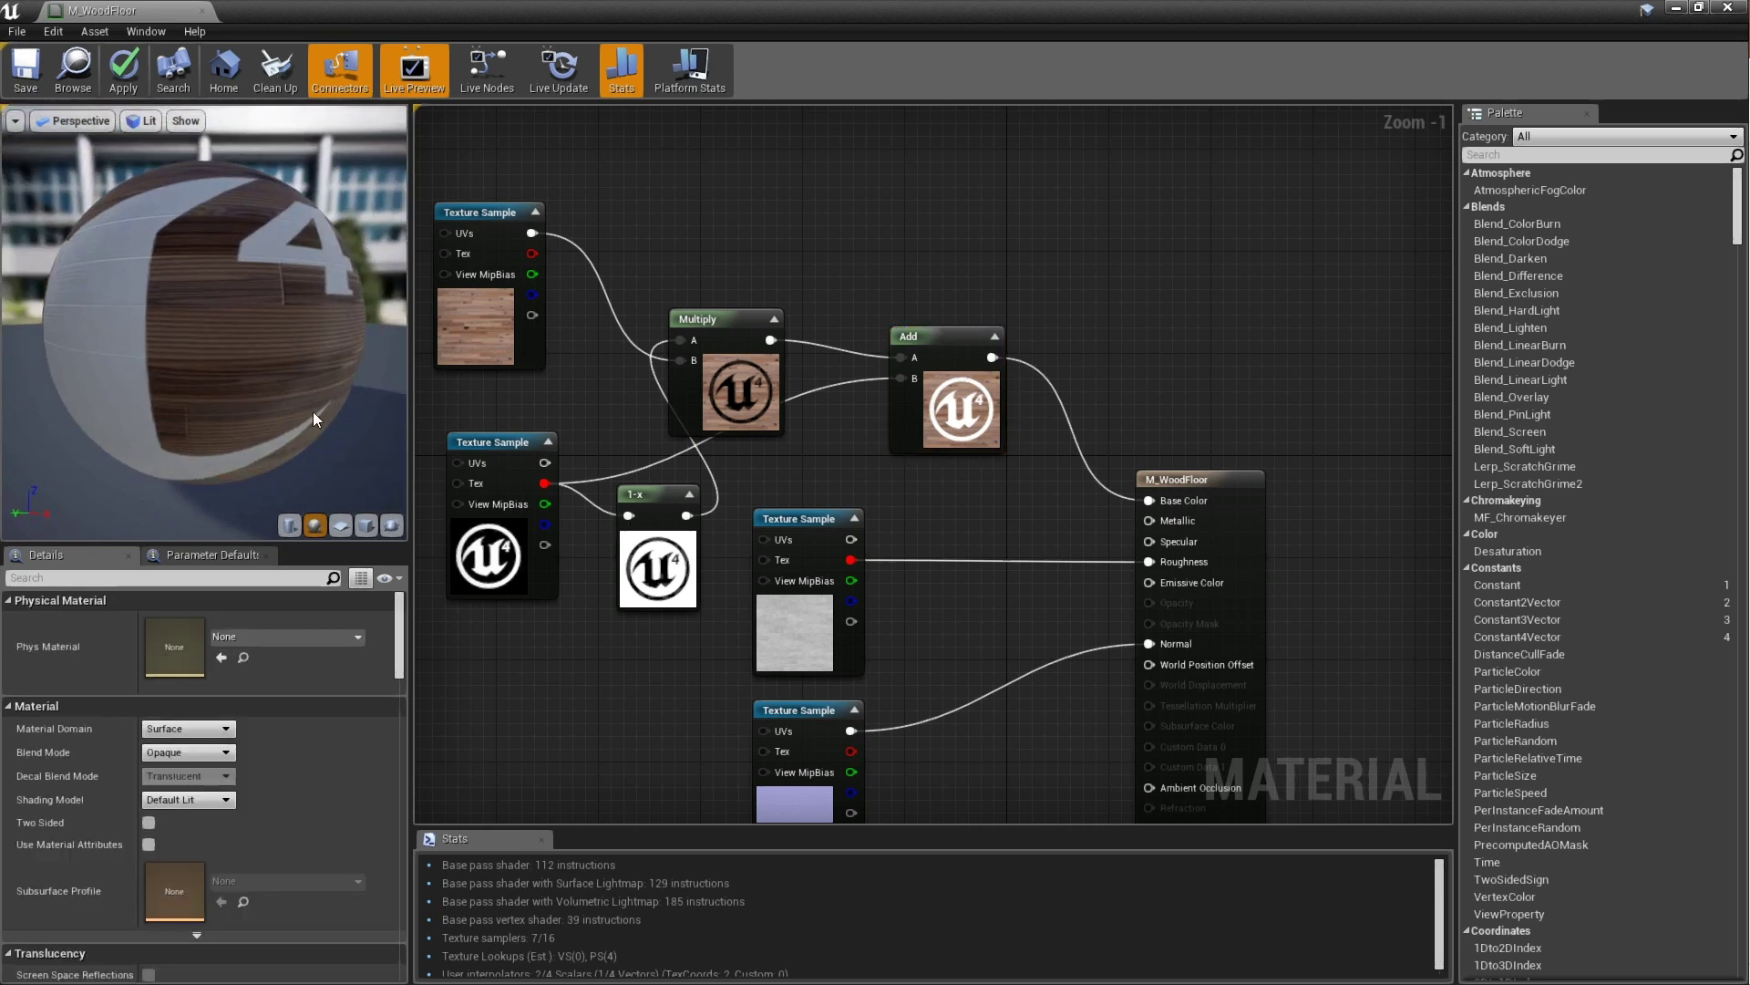
left_click(364, 524)
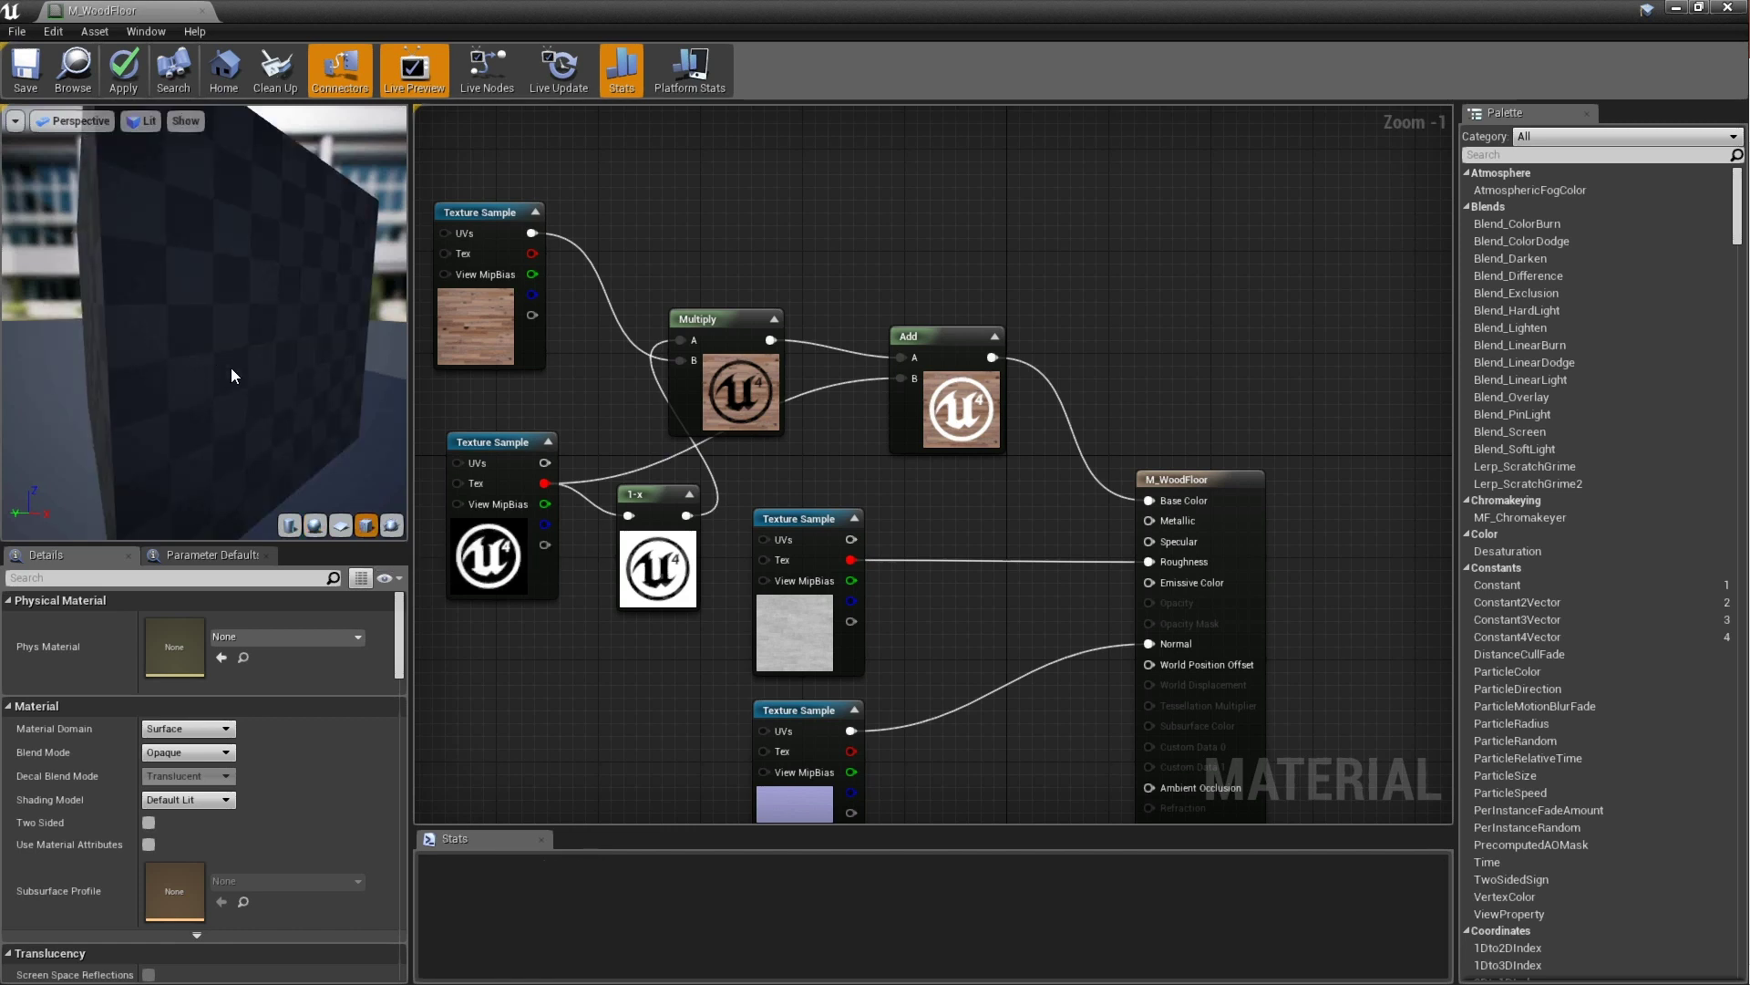
Create a second Multiply node with the logo's red channel in input A and place it beside the material's main node
right_click_drag(987, 505, 1073, 381)
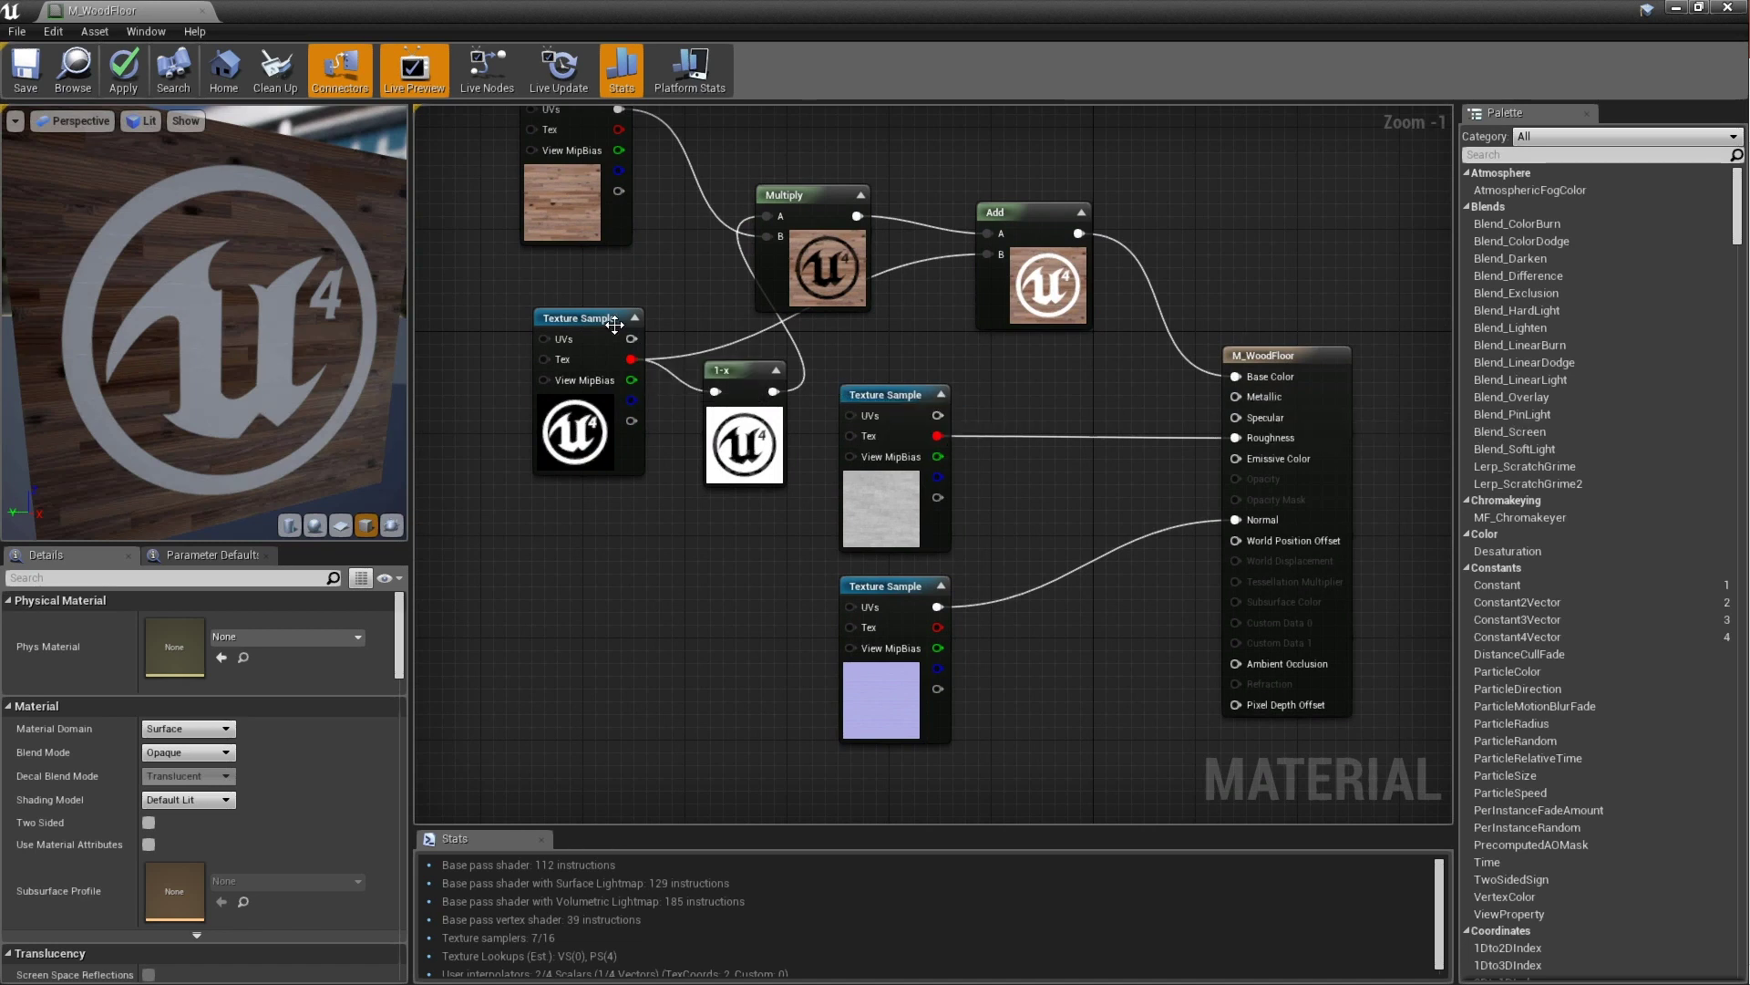
left_click_drag(631, 359, 1032, 367)
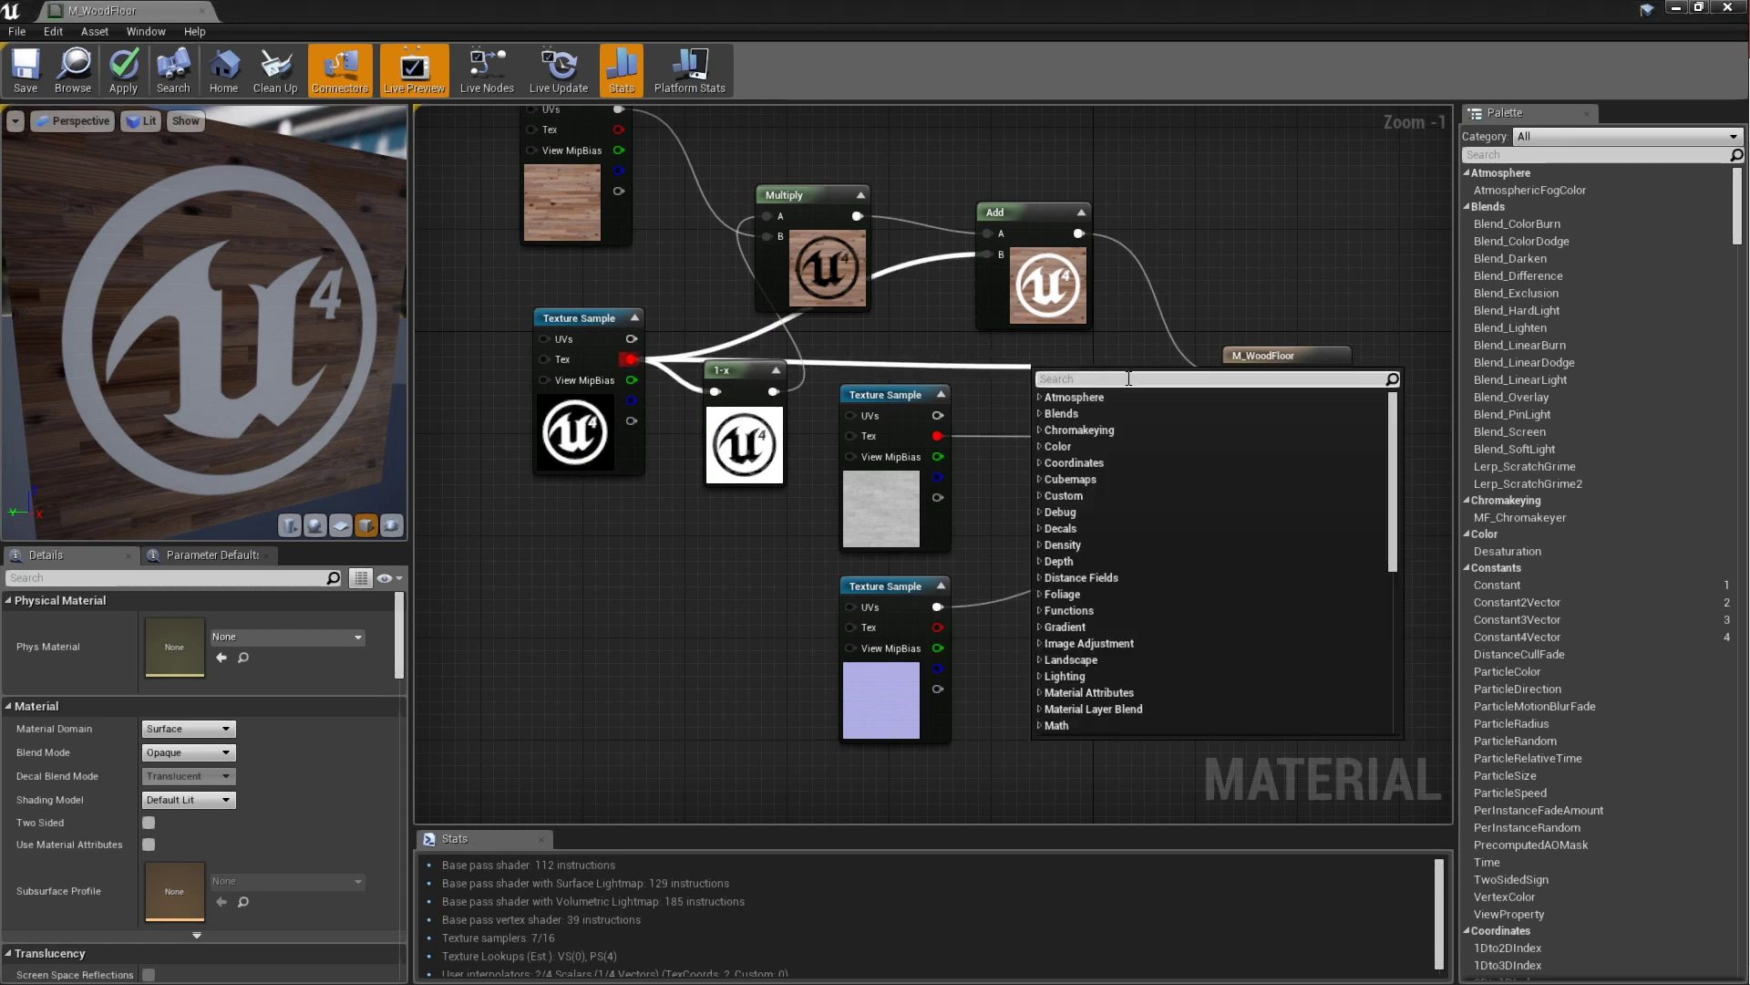
type("mul")
key("Return")
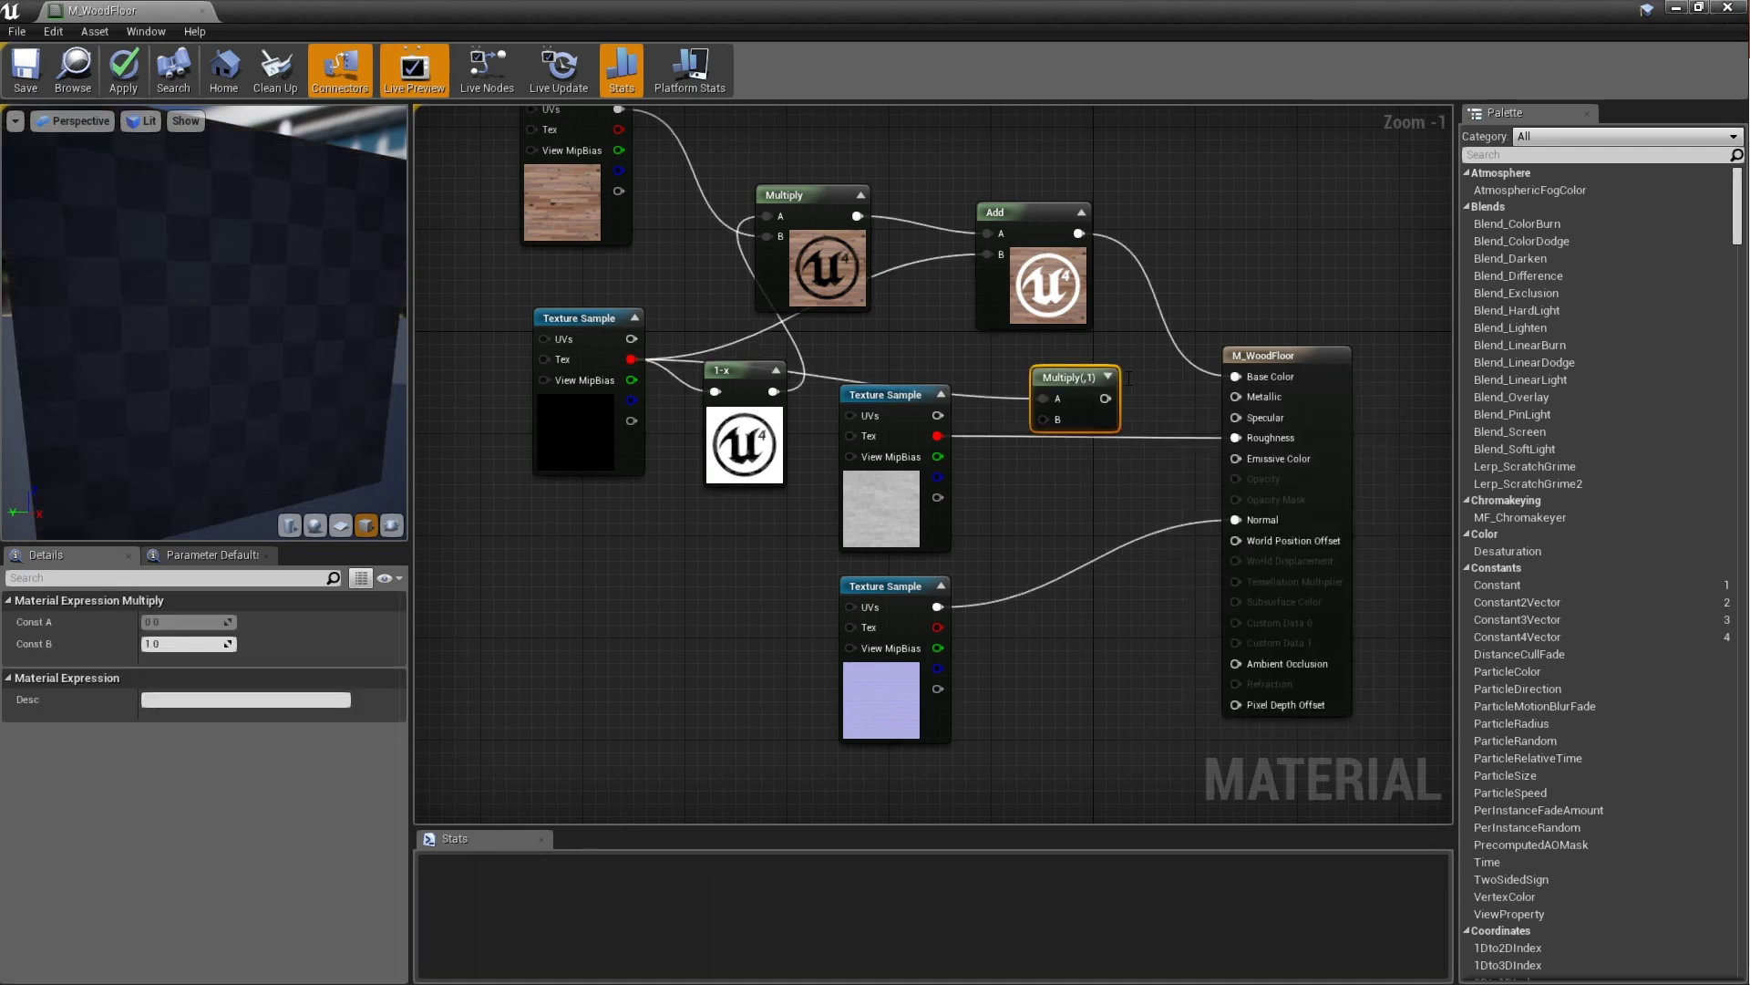
left_click_drag(1056, 365, 1105, 344)
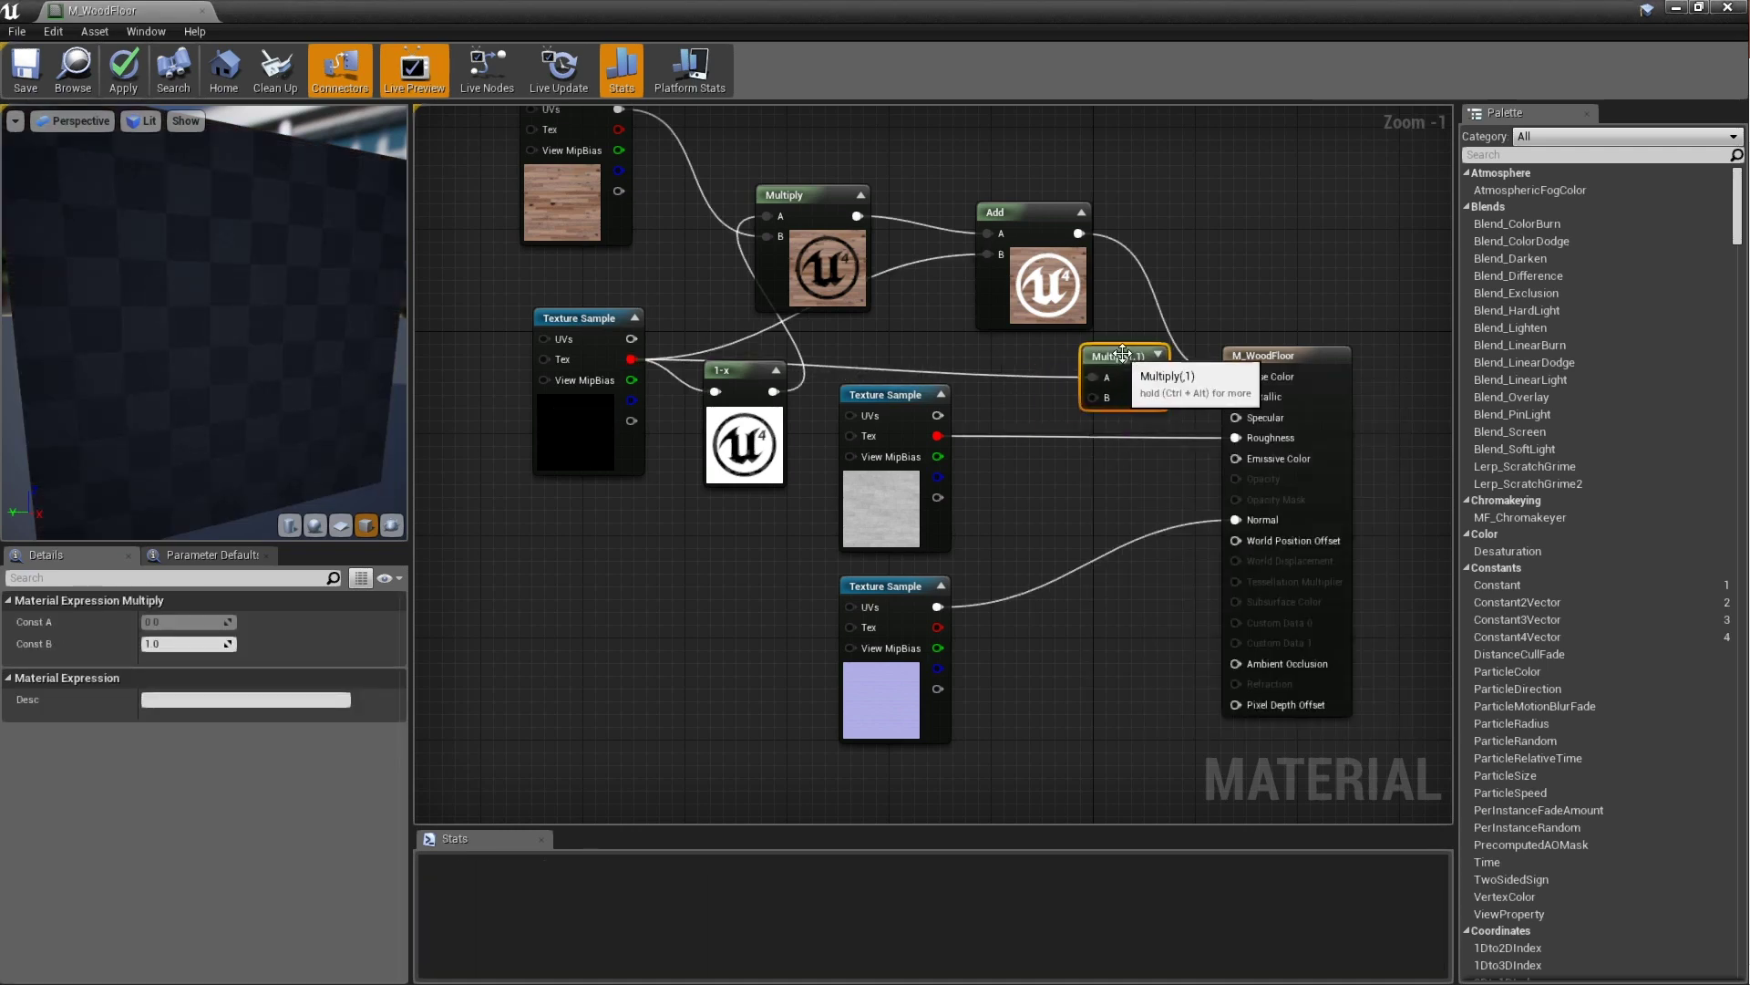
Feed a Constant node into input B of the second Multiply and connect that Multiply's output to Metallic
left_click(1010, 470)
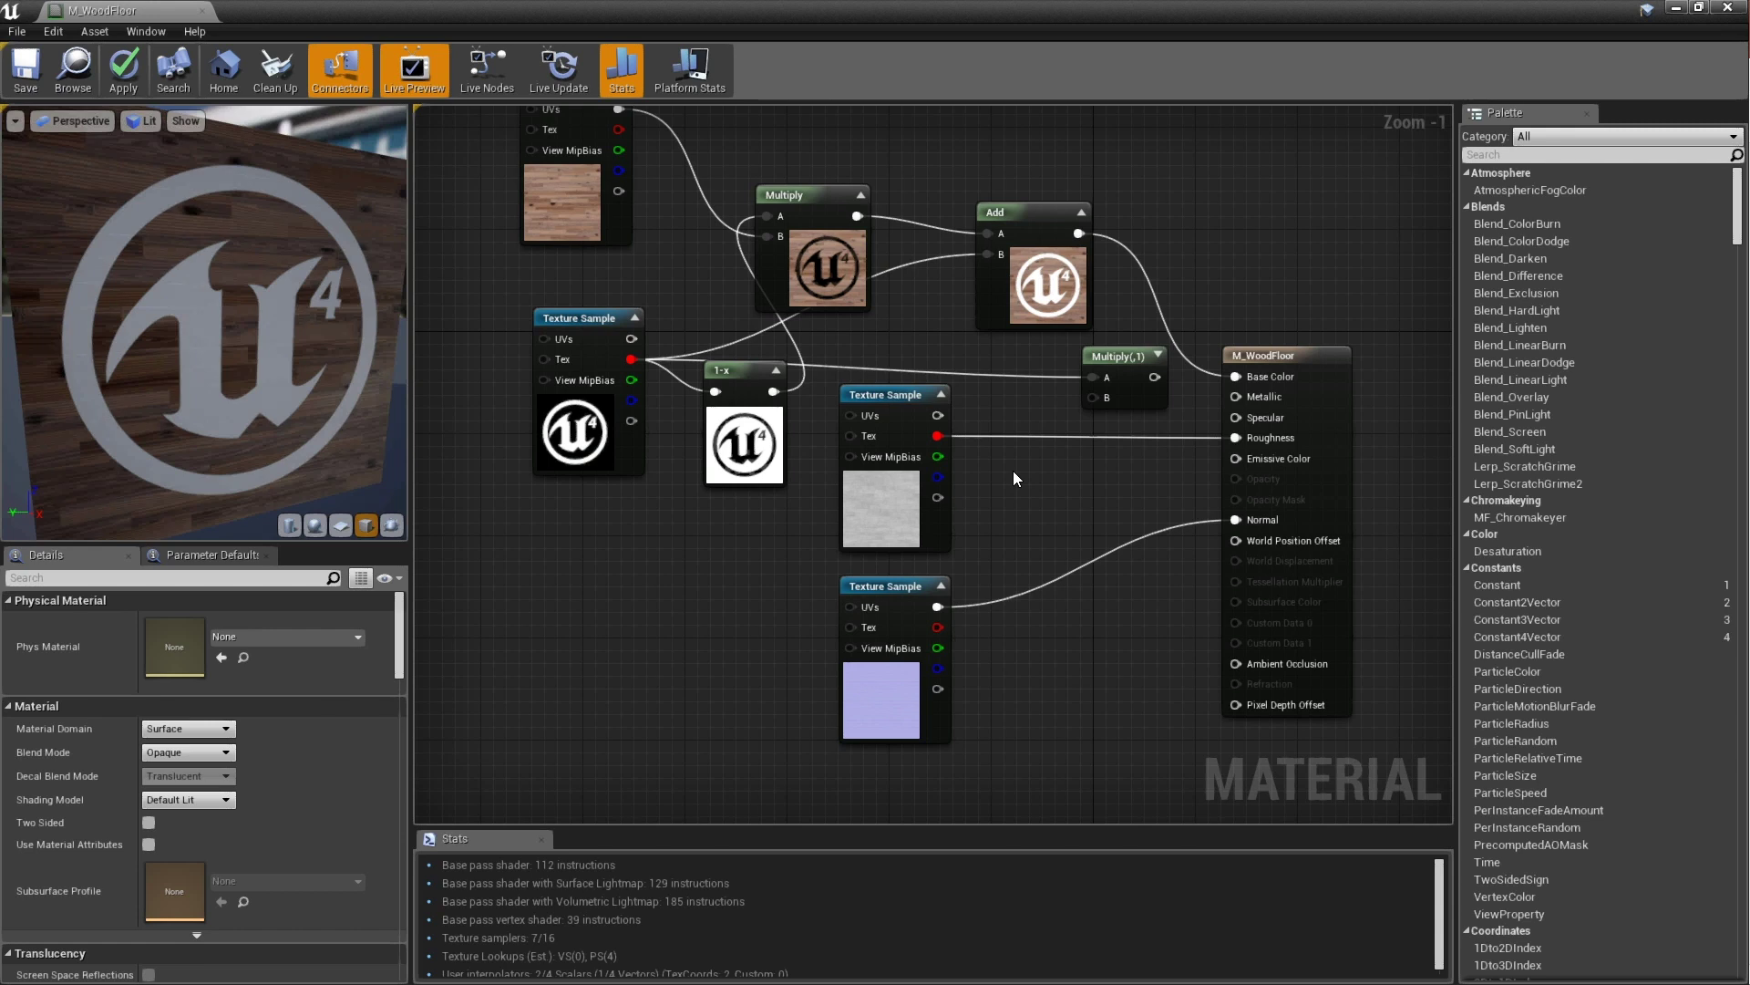
left_click(996, 464)
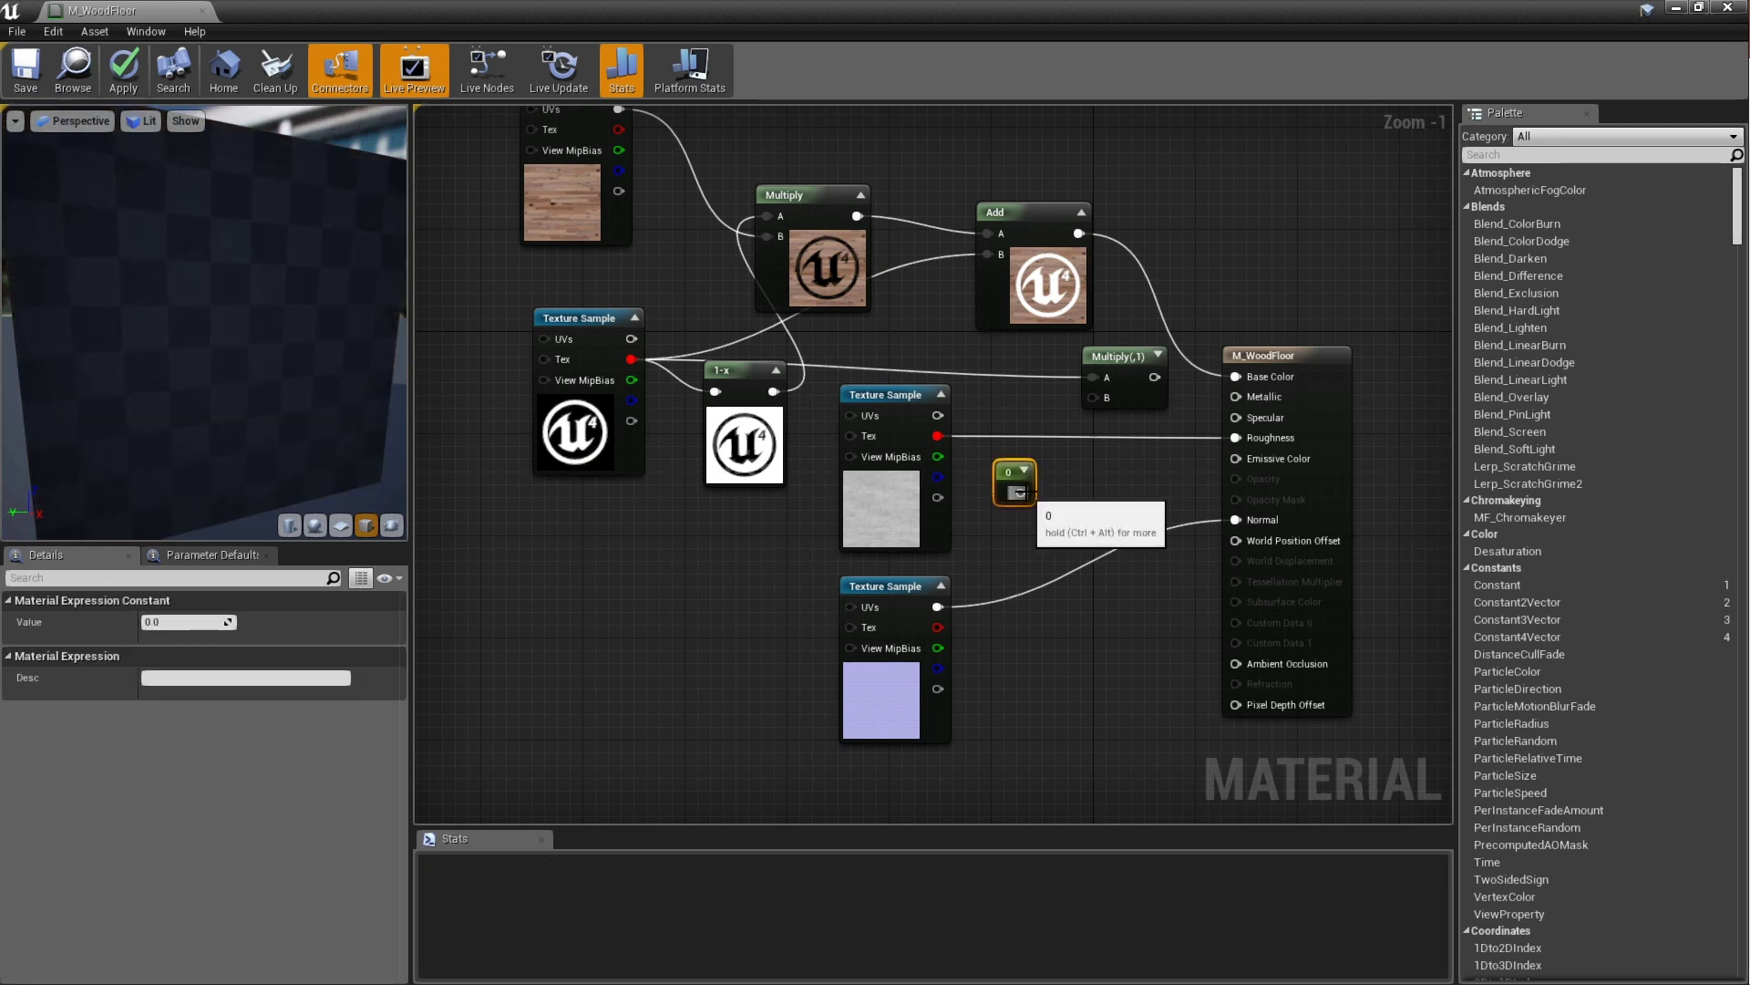
left_click_drag(1085, 496, 1239, 397)
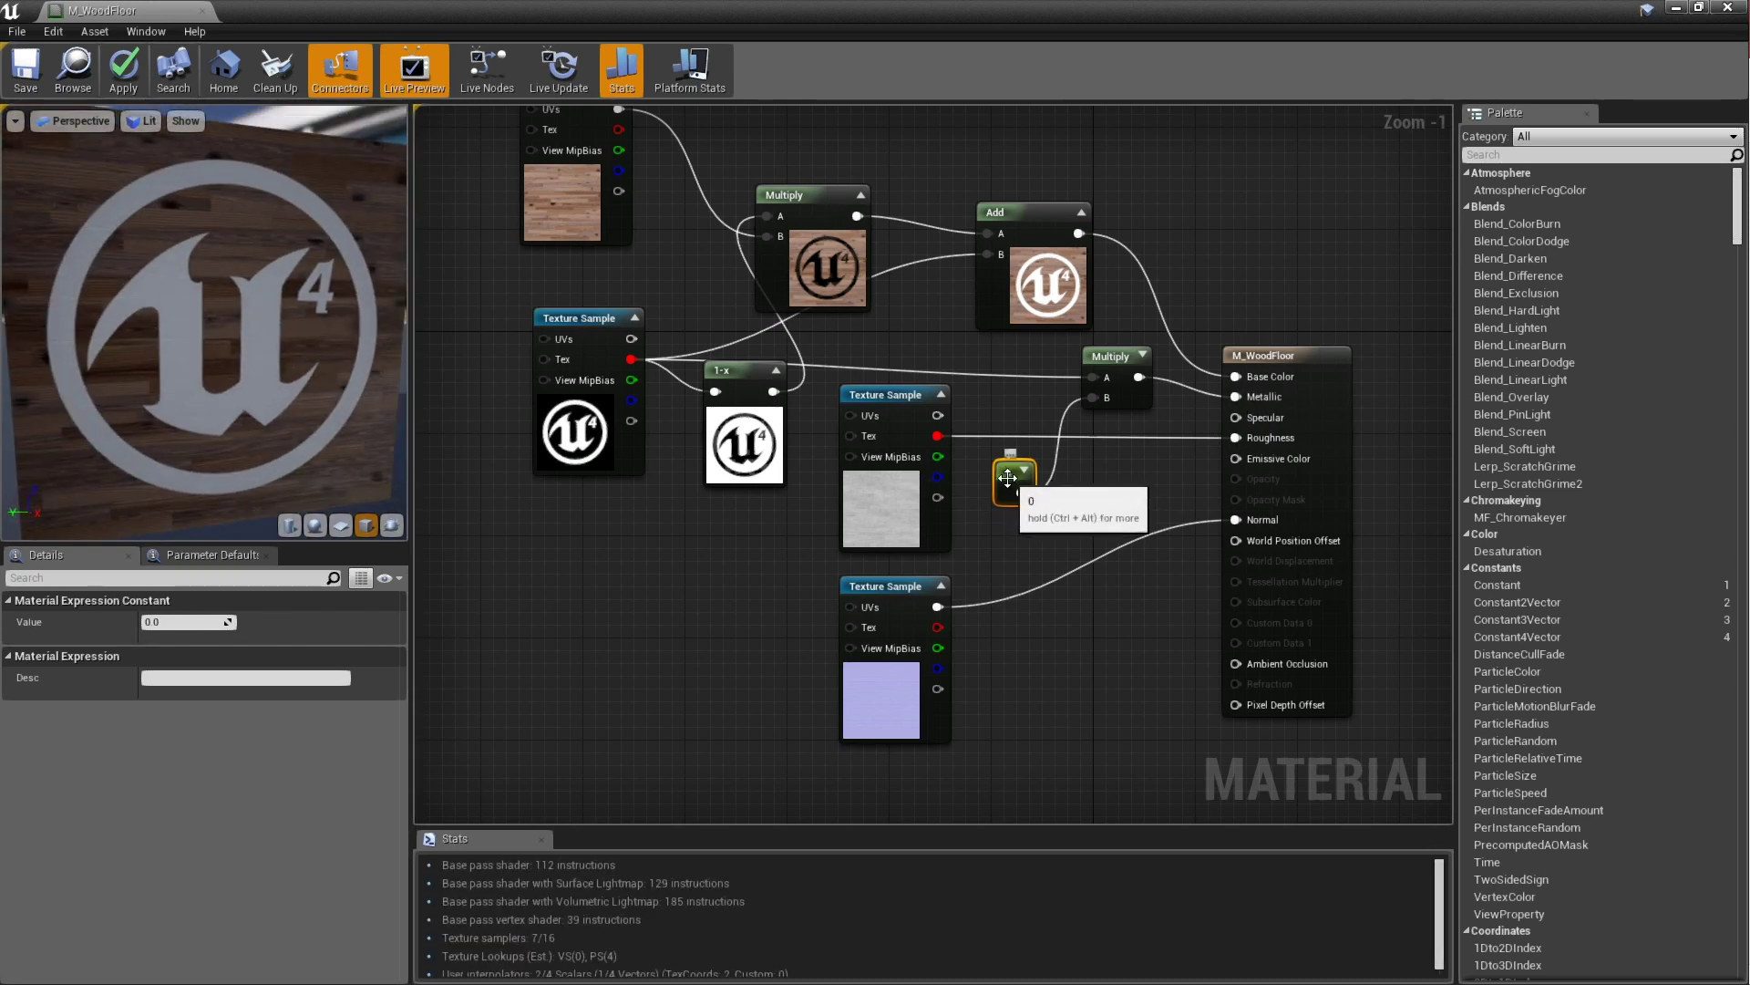
Set the Constant feeding the metallic Multiply to 1
left_click(210, 622)
type("1")
key("Return")
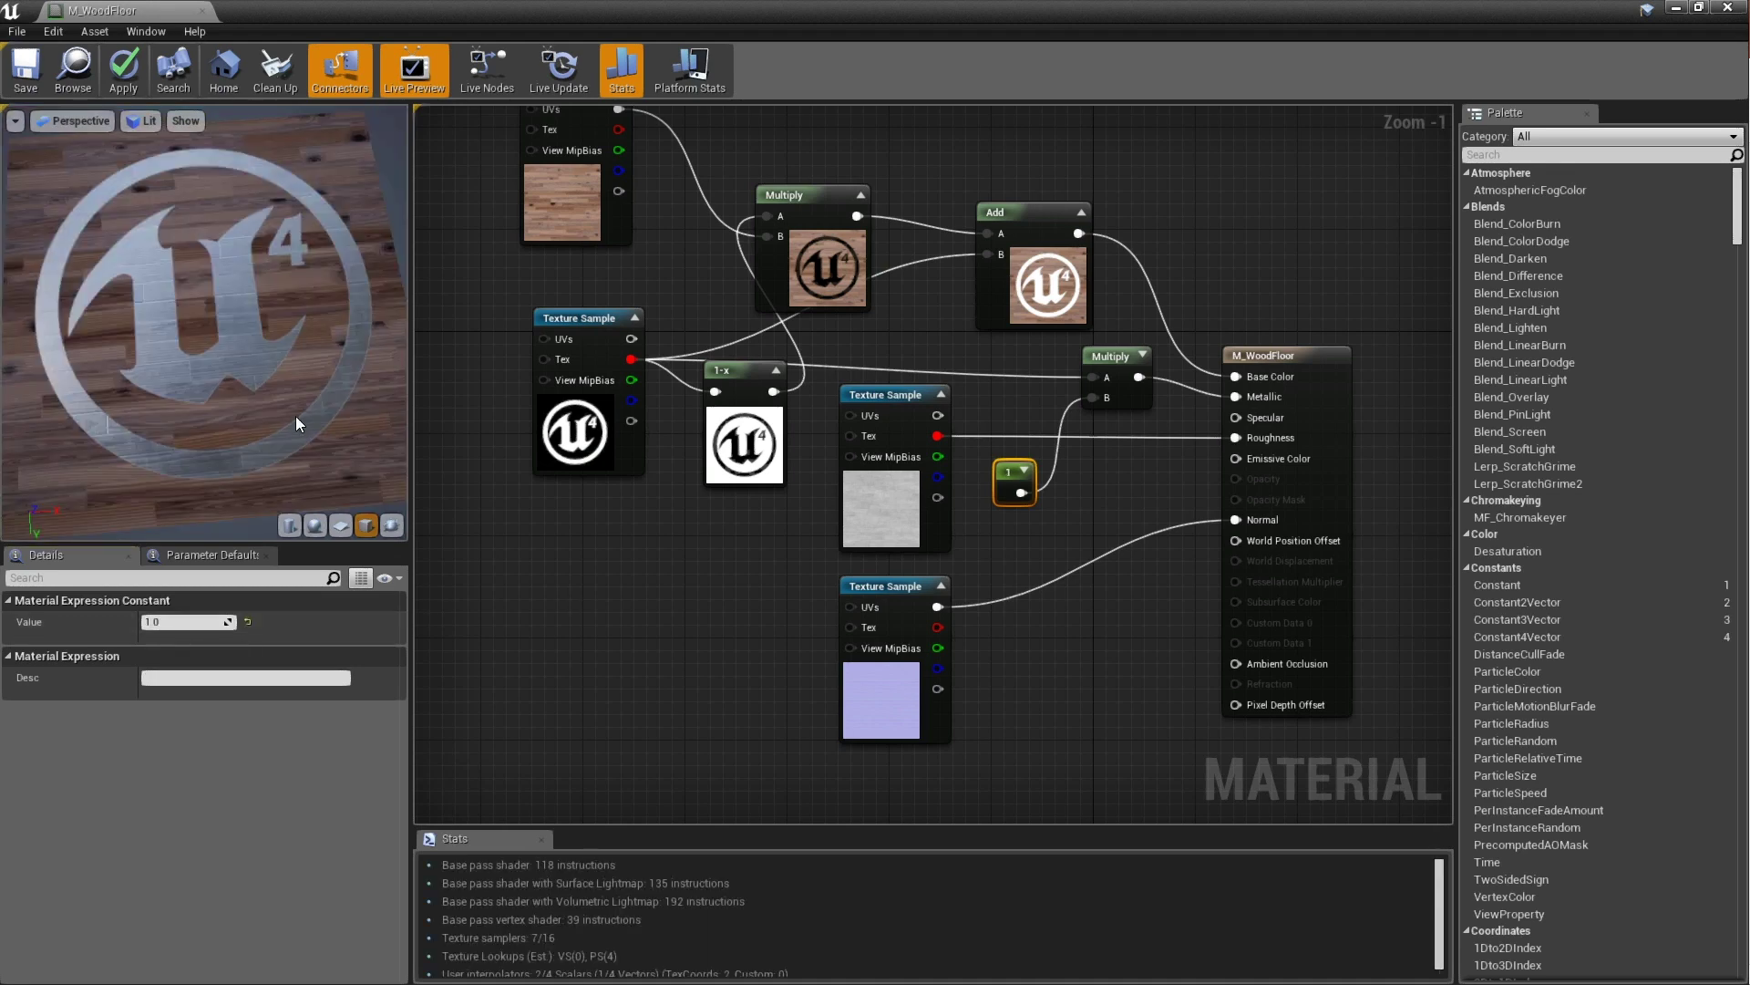
left_click_drag(296, 424, 235, 387)
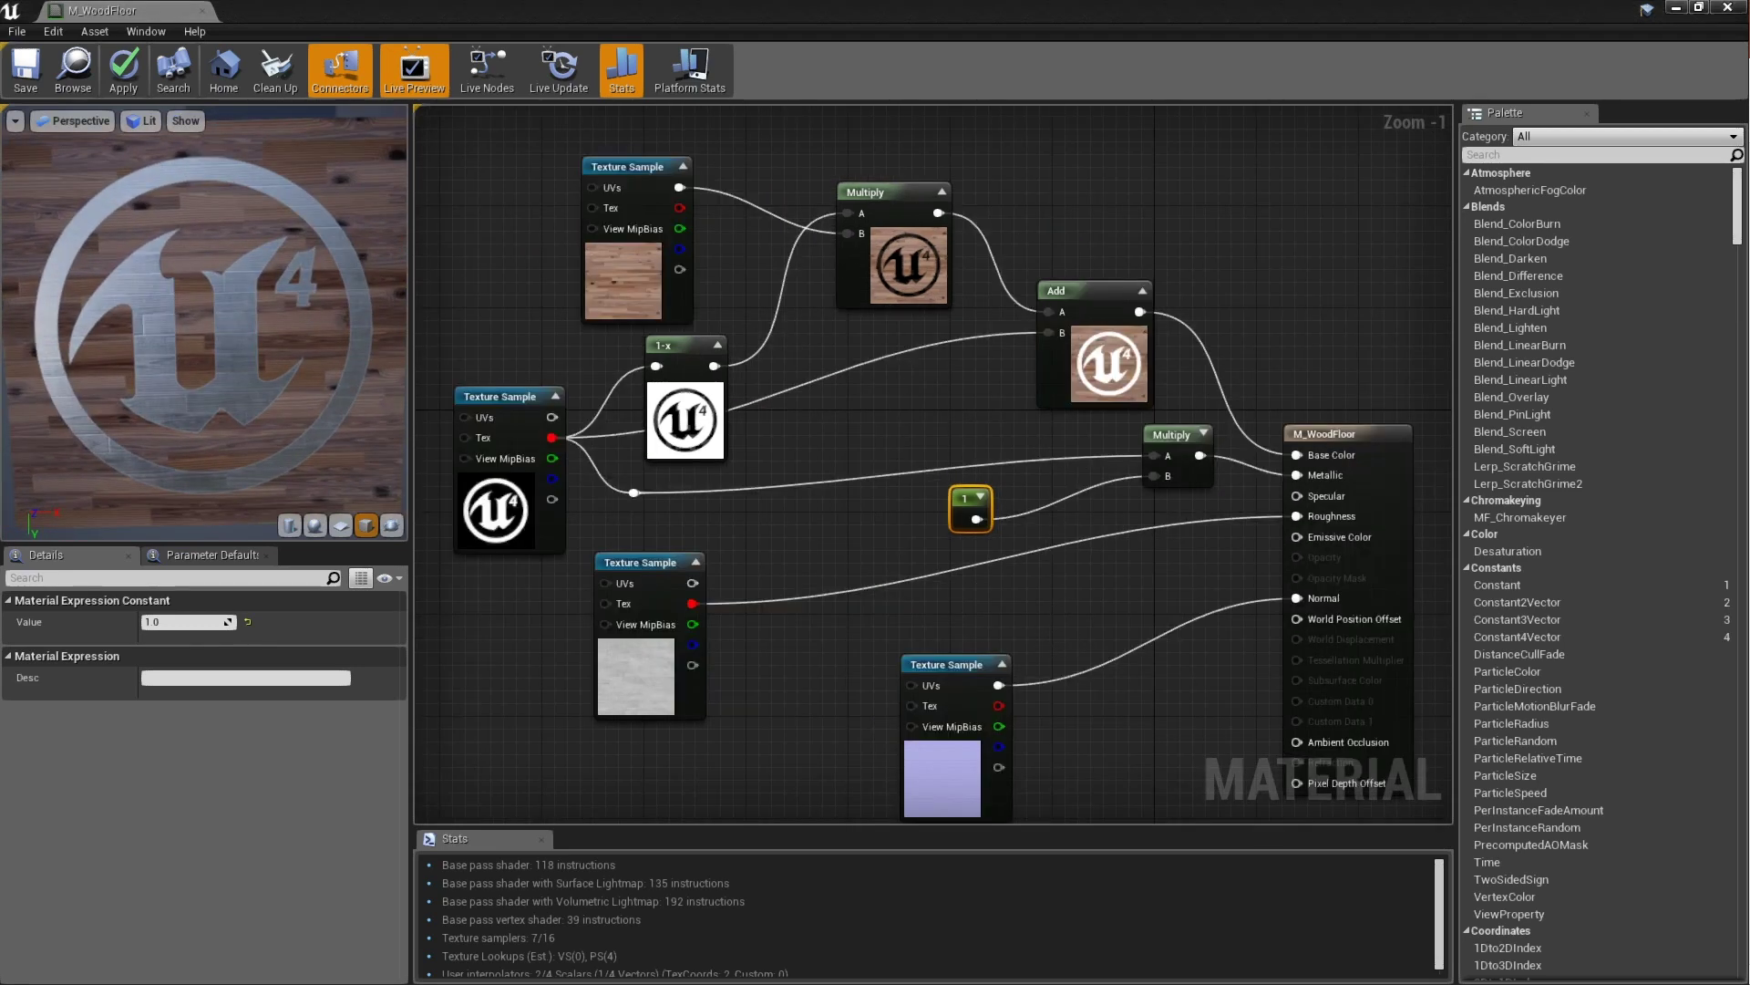
Spread out the graph by moving the normal texture down and separating the logo and base colour nodes from the roughness texture
right_click_drag(1067, 626, 1105, 534)
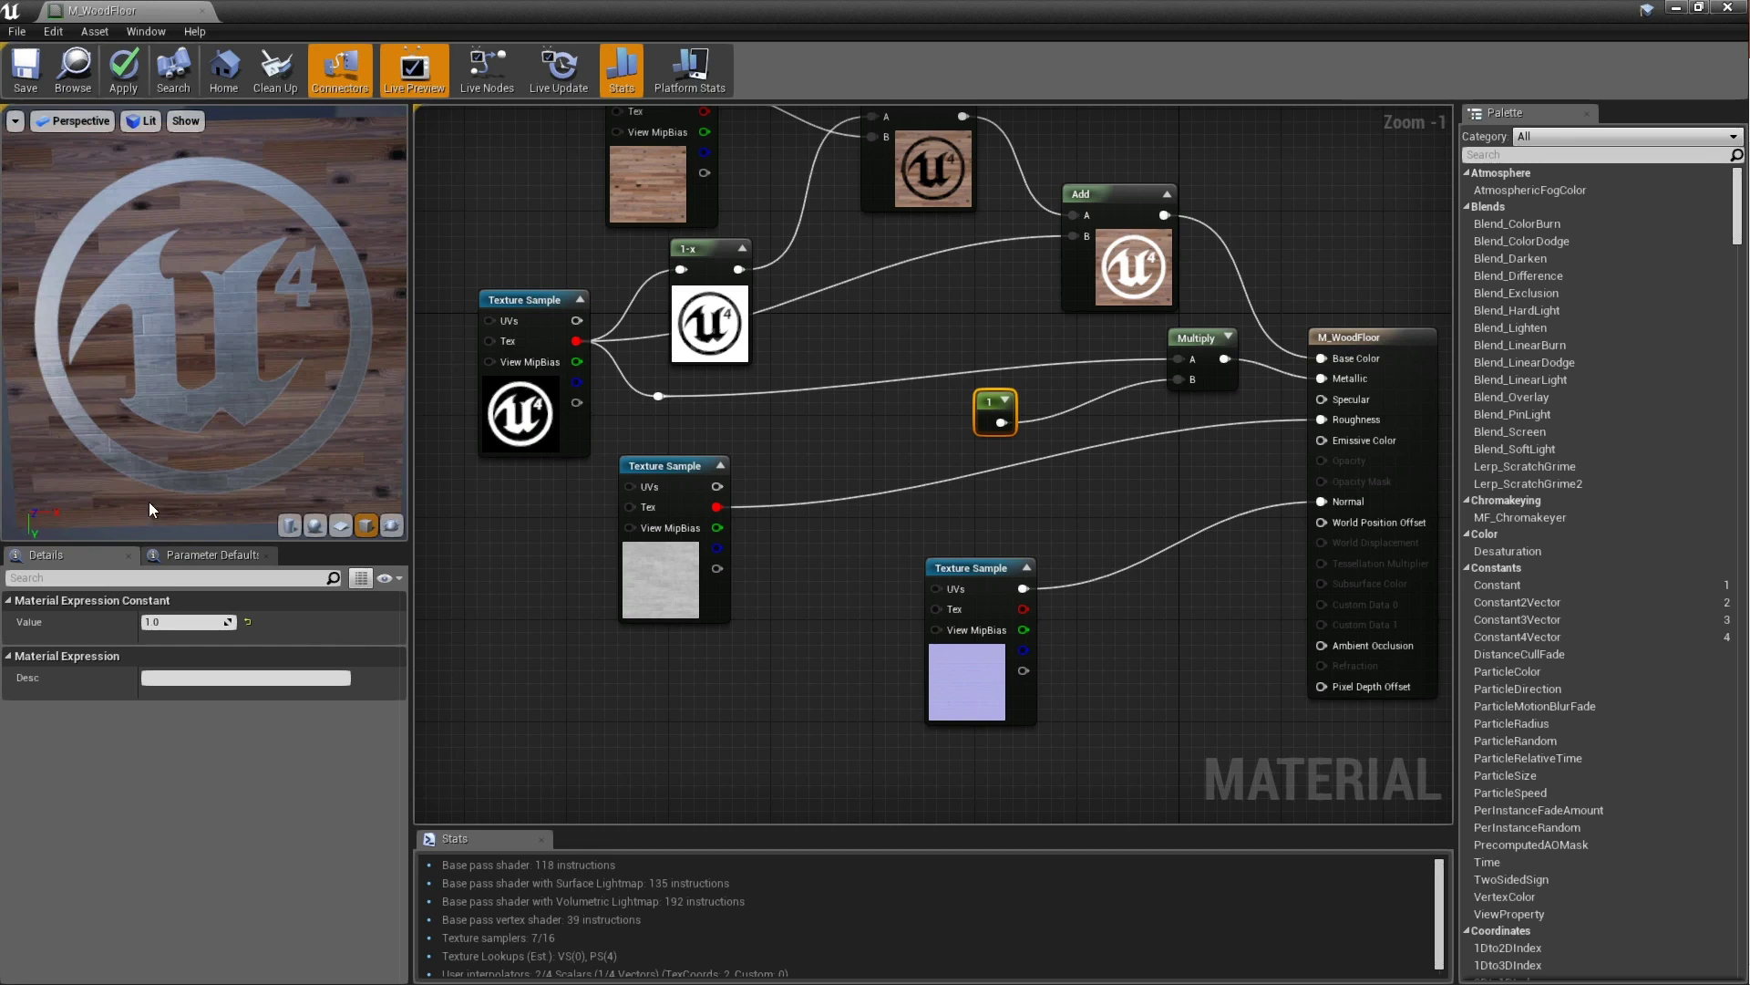
right_click_drag(812, 642, 848, 557)
left_click_drag(1003, 504, 1018, 721)
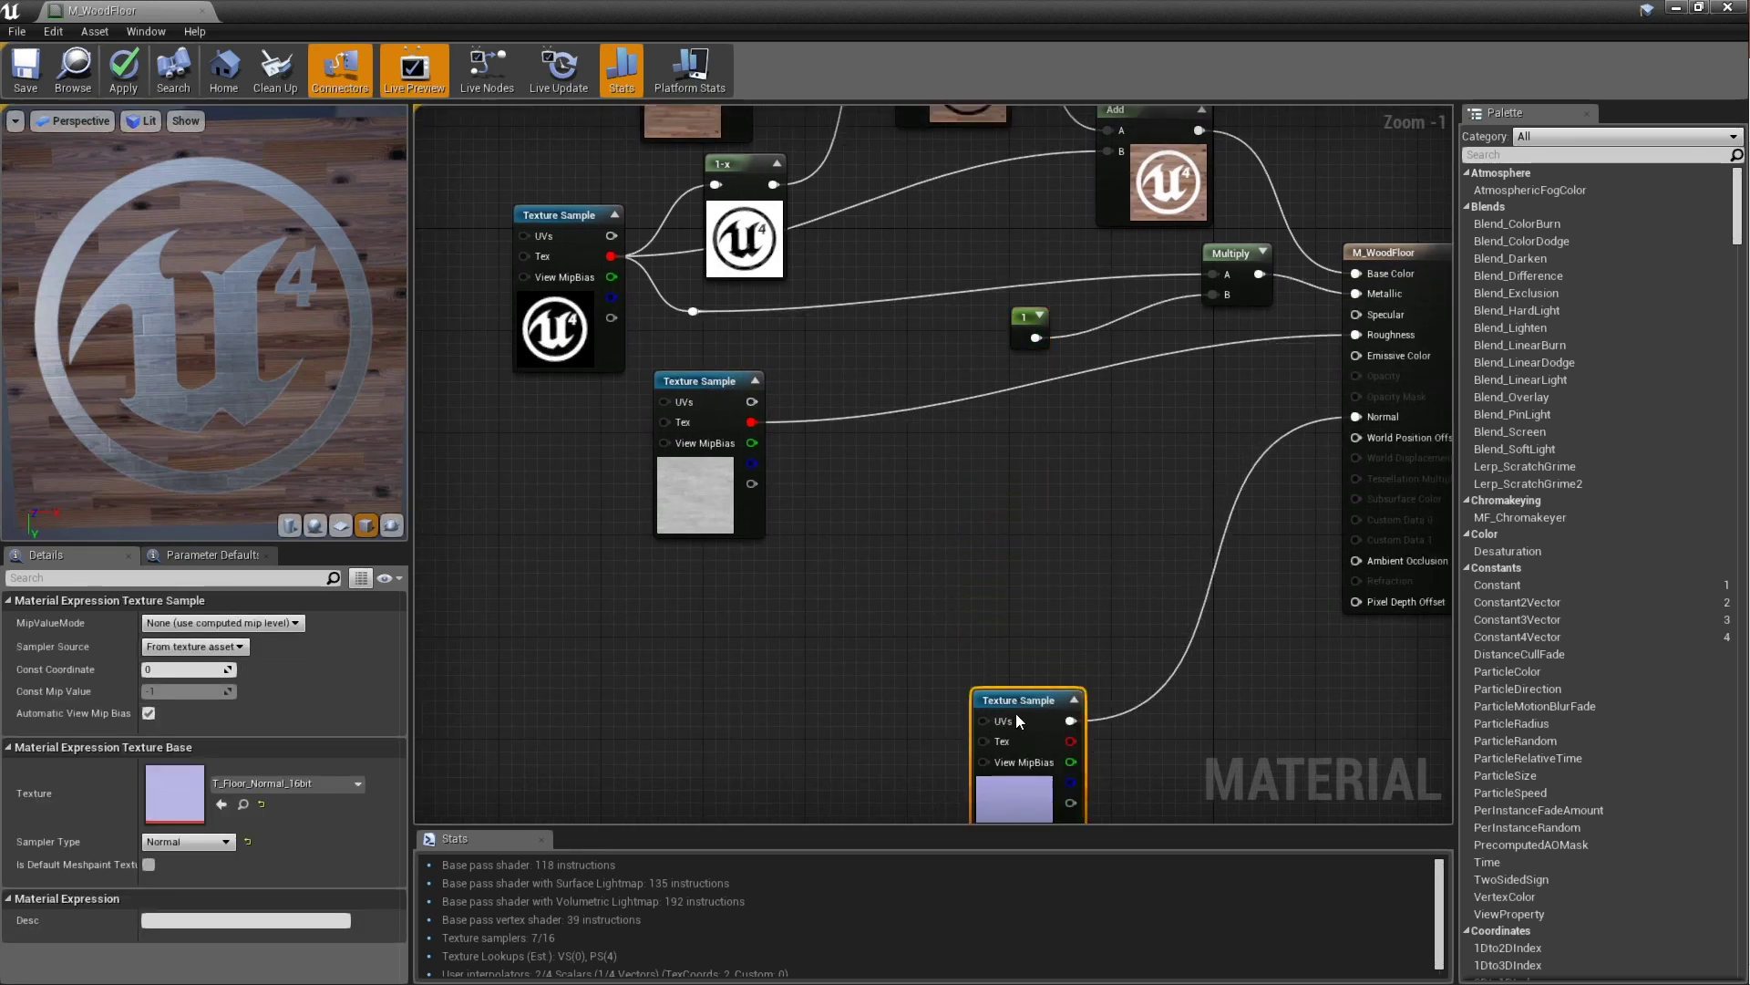
right_click_drag(747, 485, 727, 629)
right_click_drag(609, 228, 600, 275)
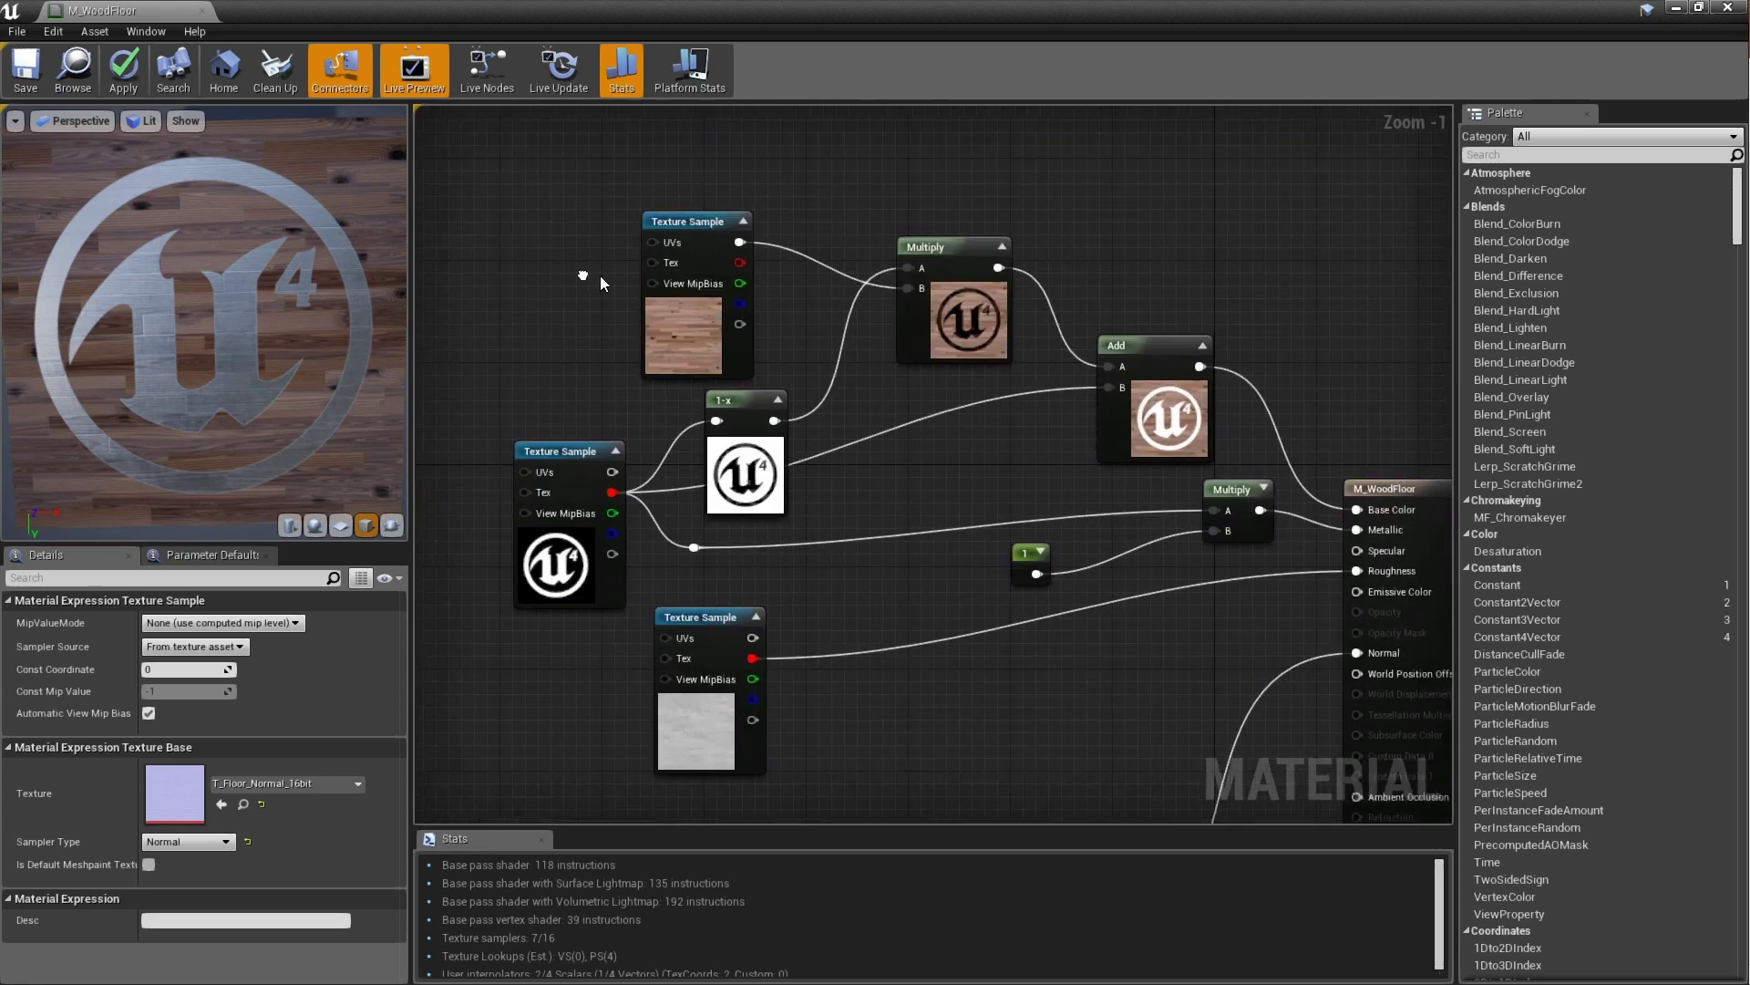
left_click_drag(600, 276, 1059, 393)
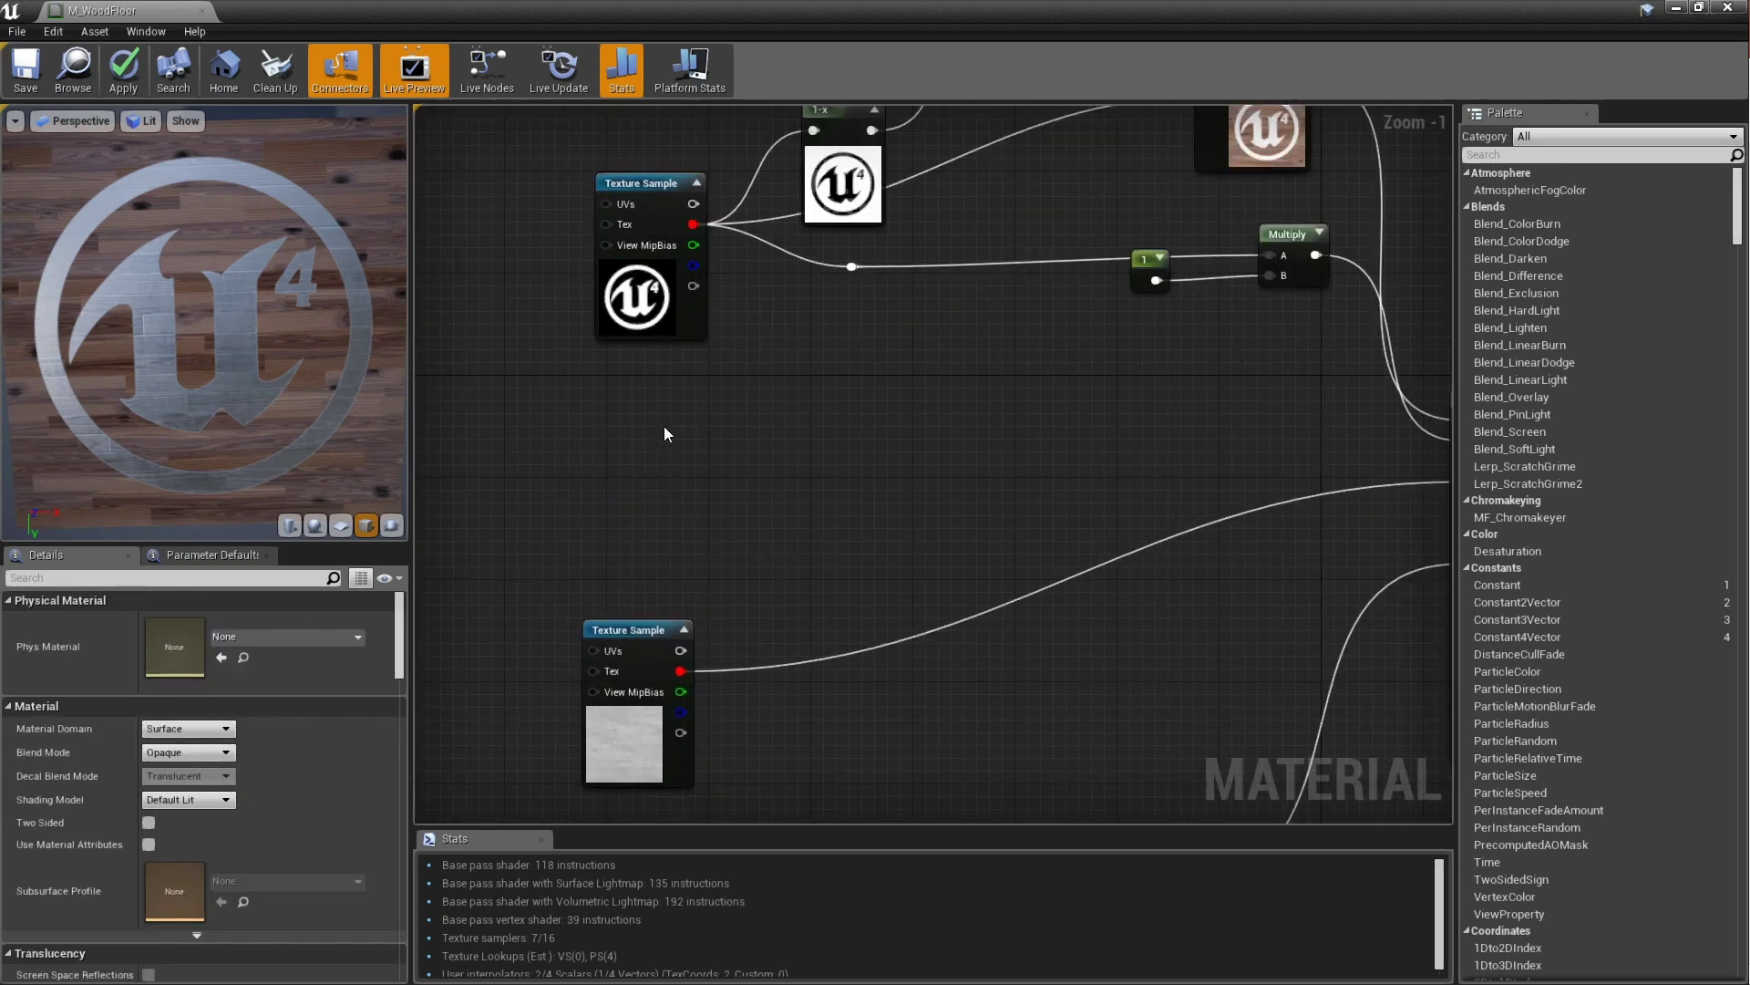
Add a Noise node between the logo texture and the roughness texture
right_click(665, 433)
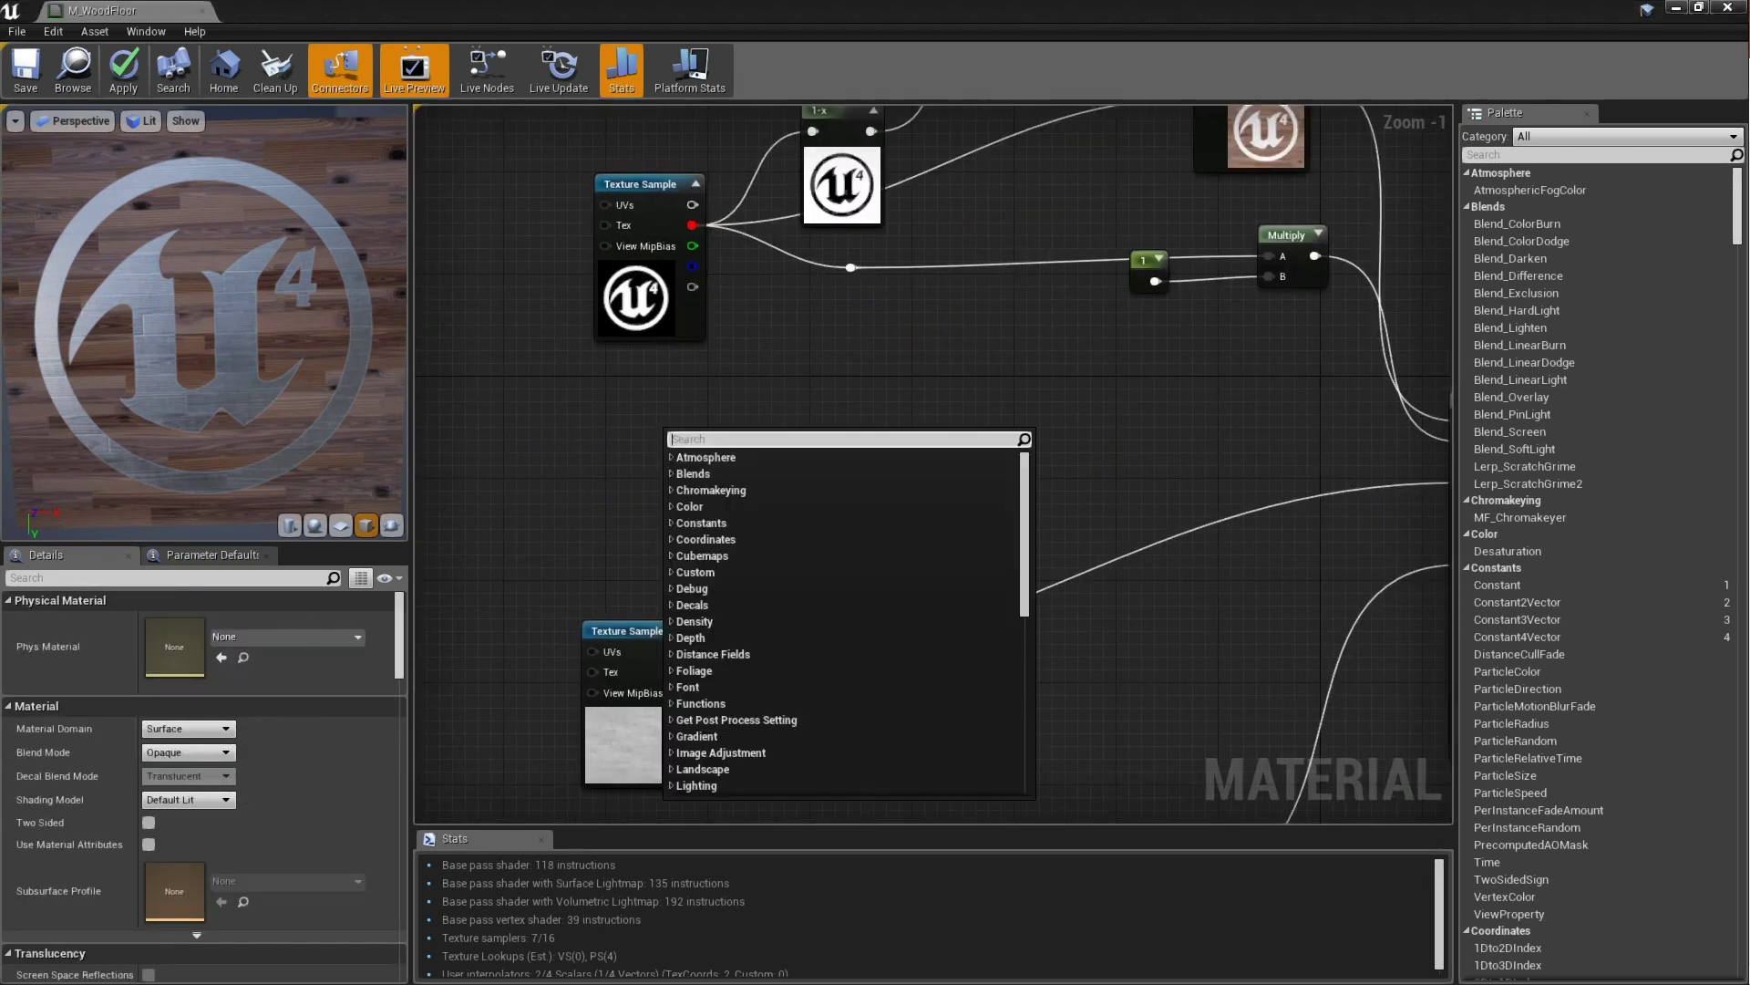
type("noi")
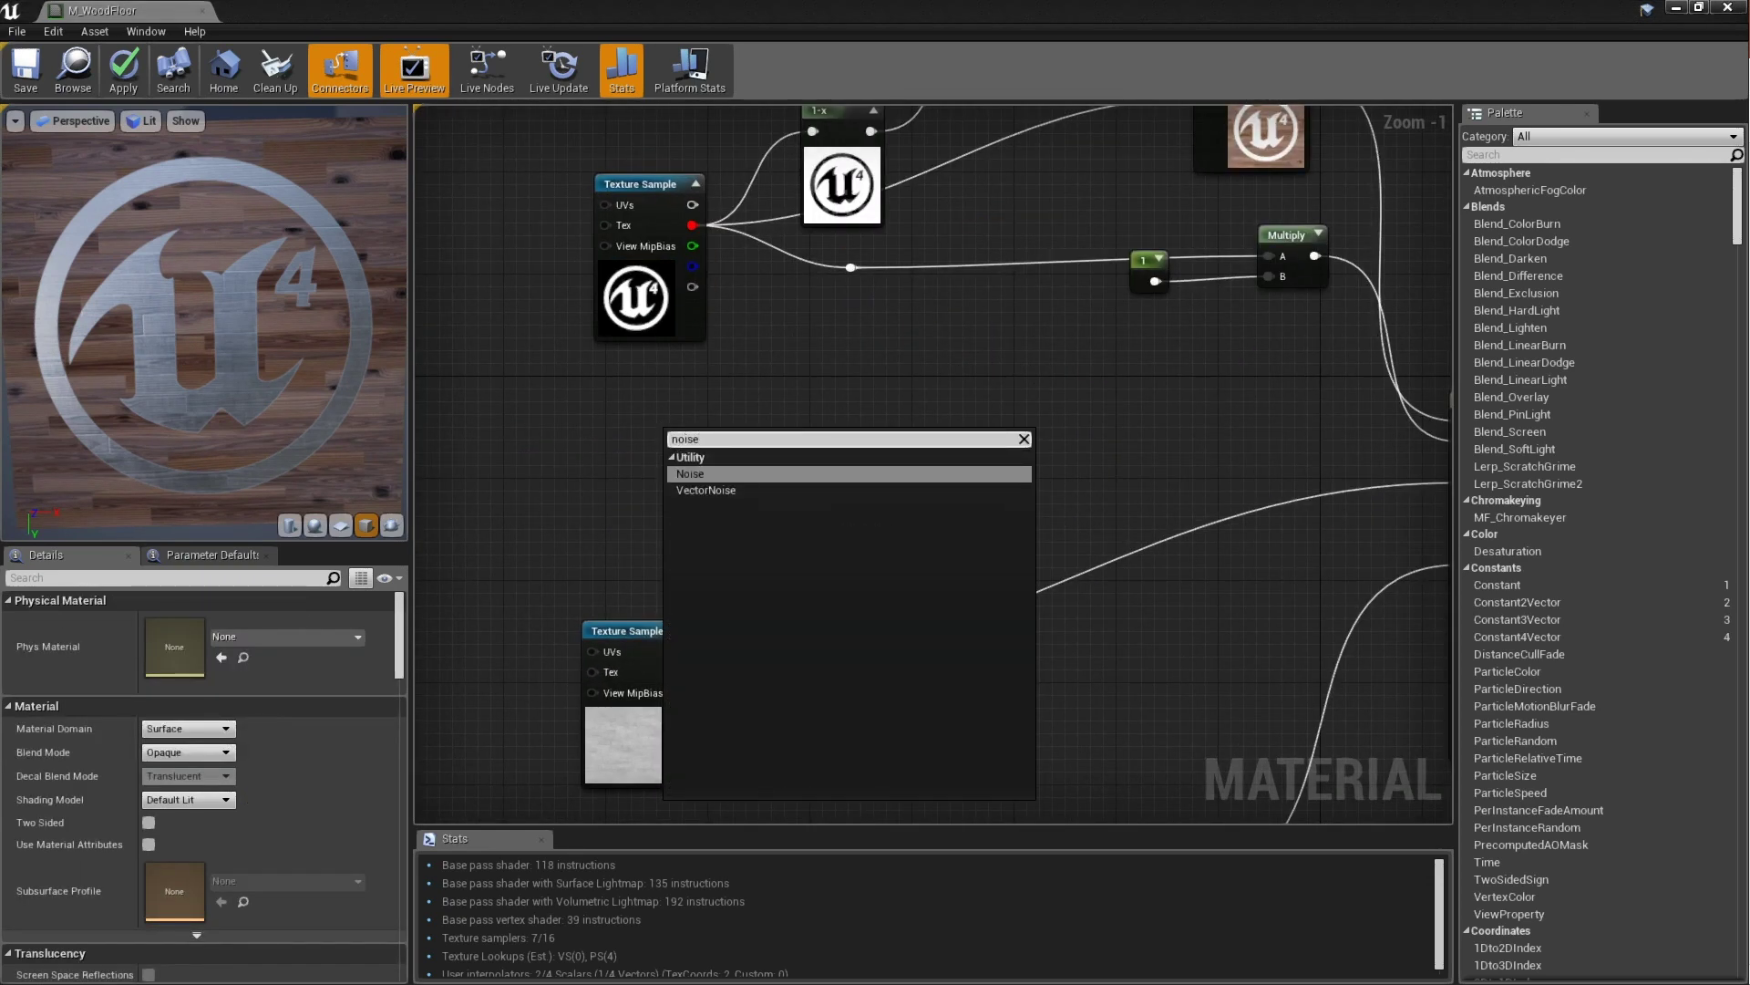
type("se")
key("Return")
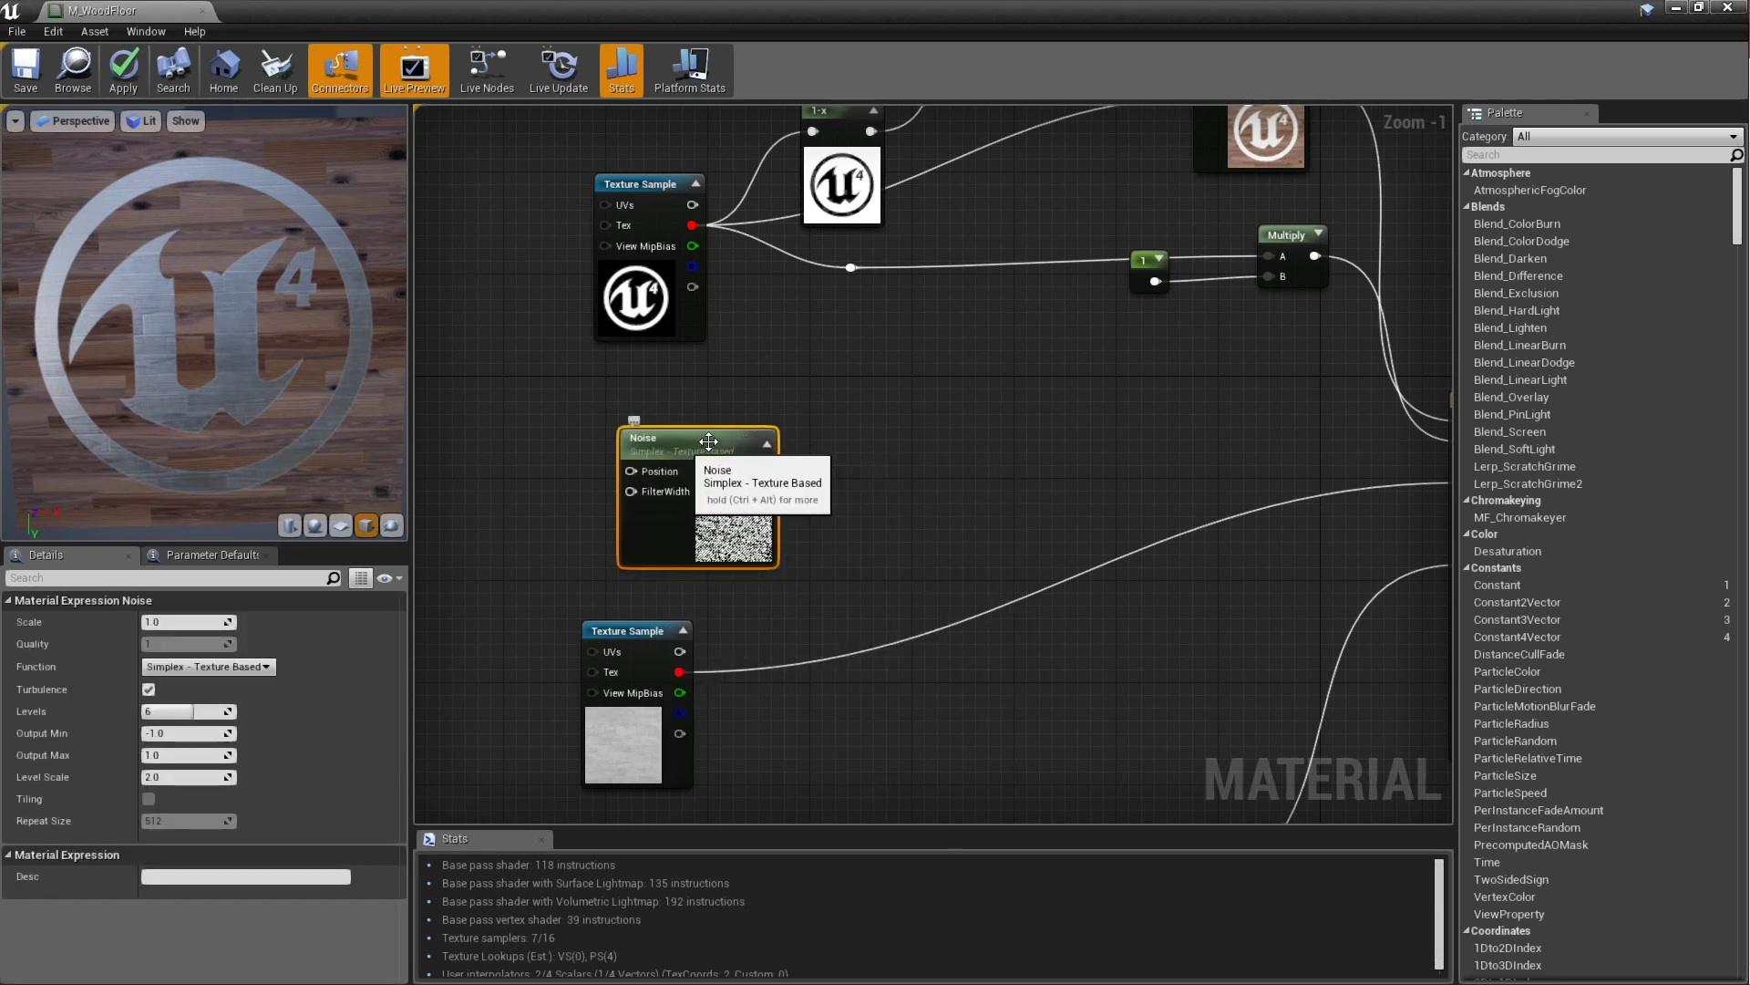
left_click_drag(708, 441, 683, 429)
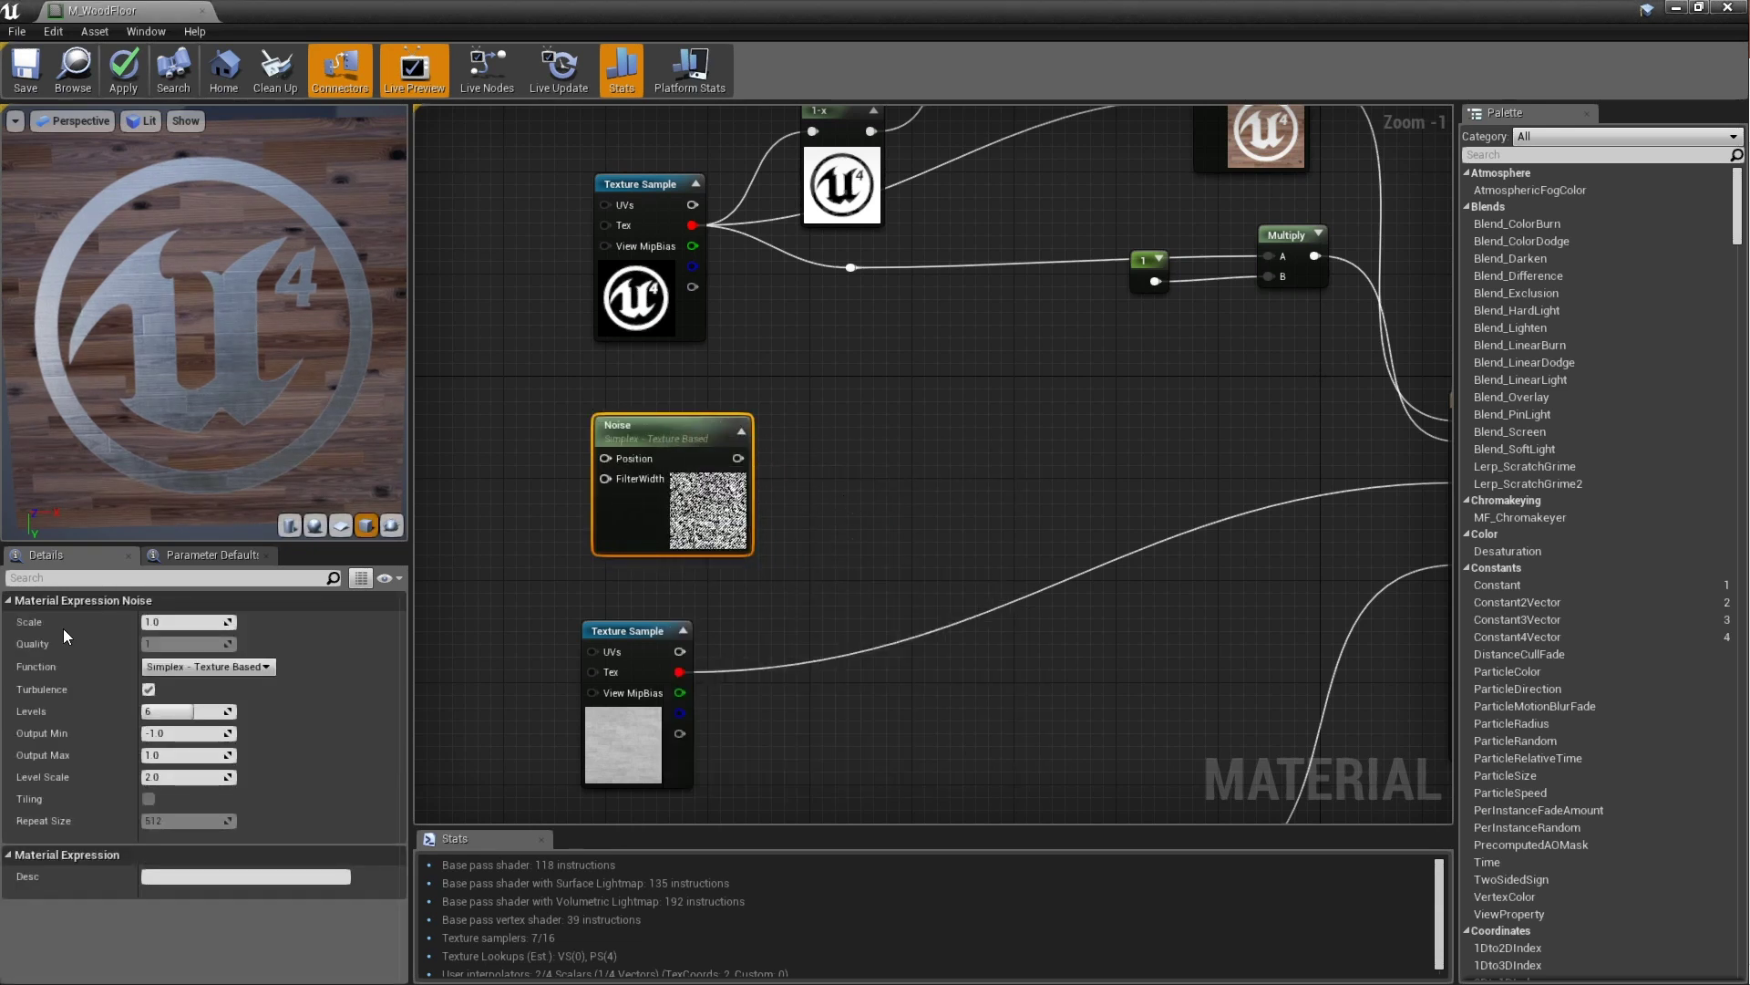
Set the Noise node's Scale to 0.01, Output Min to 0 and Output Max to 0.25
left_click(187, 621)
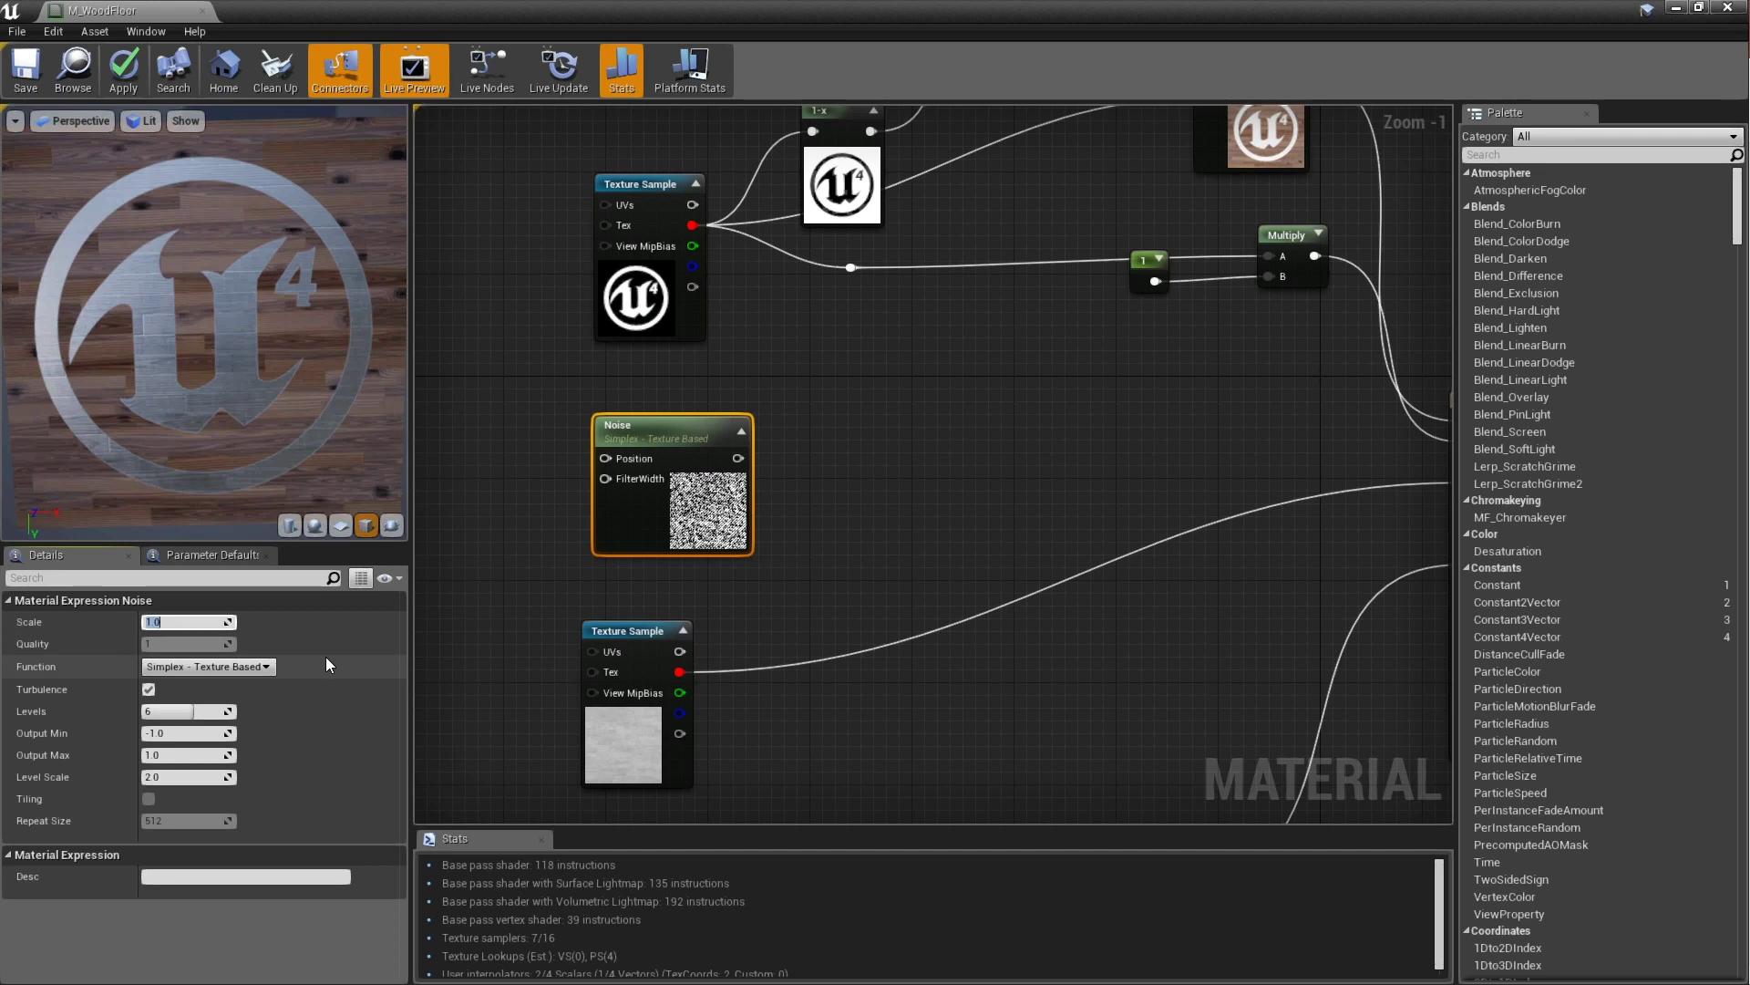
key("BackSpace")
type("0.01")
key("Return")
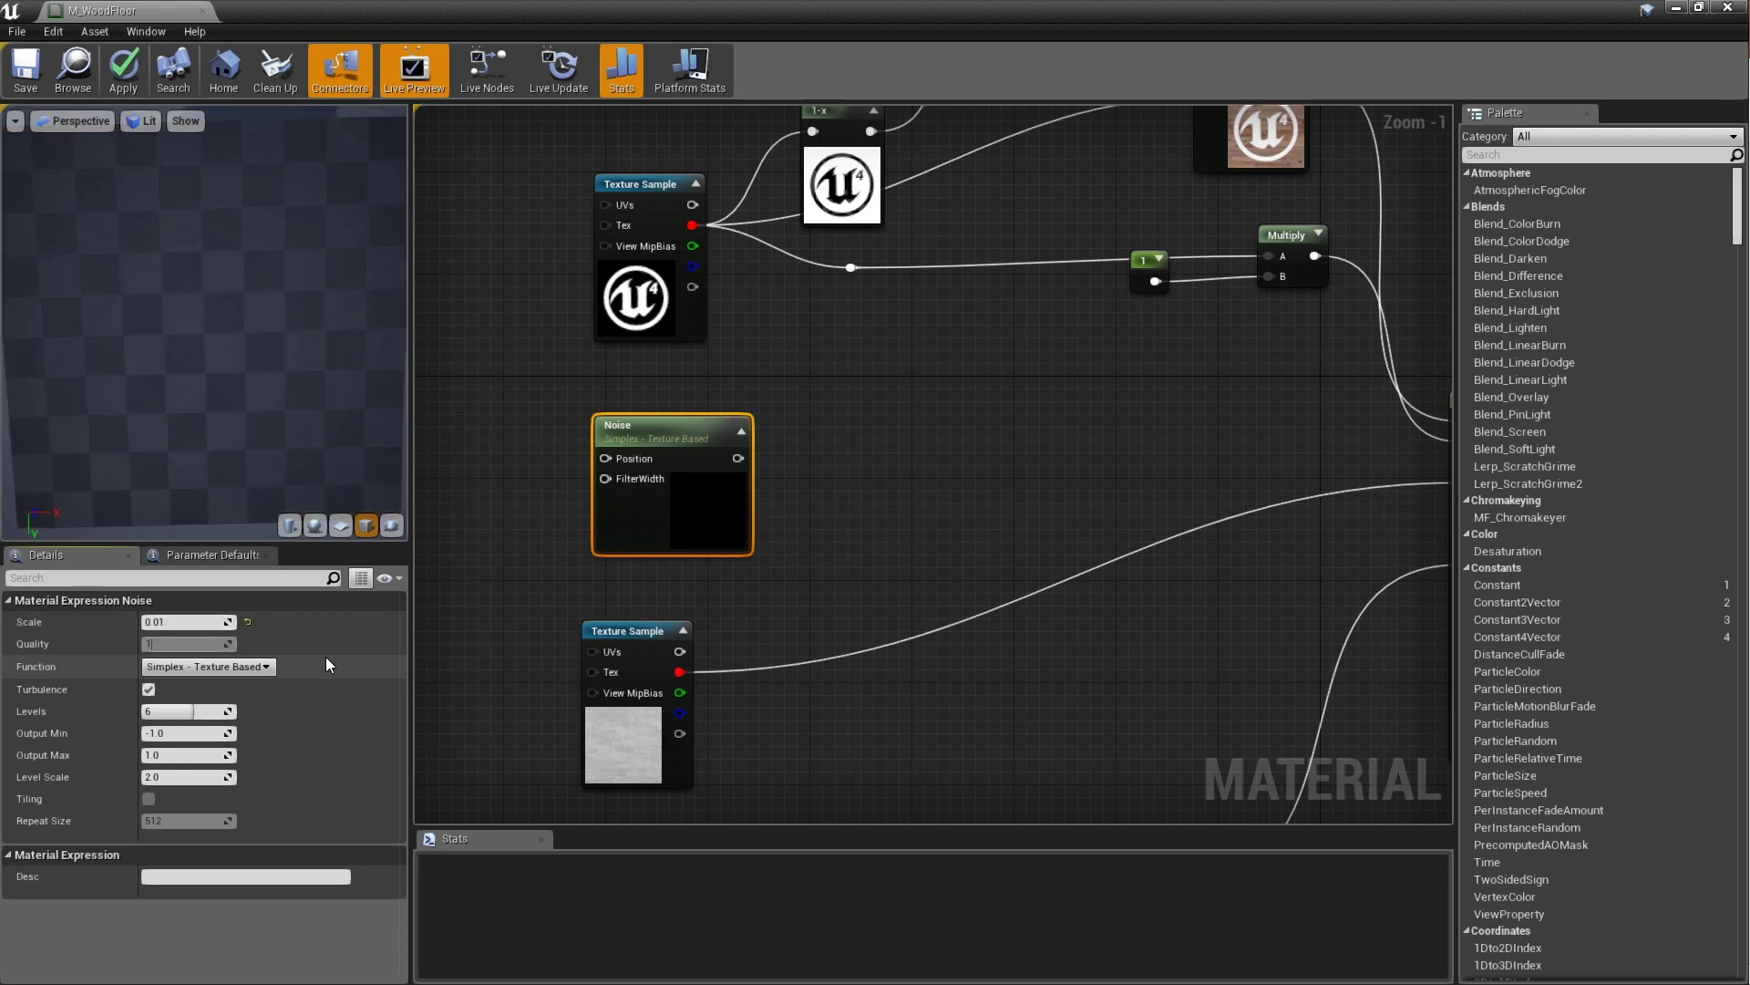
left_click(185, 733)
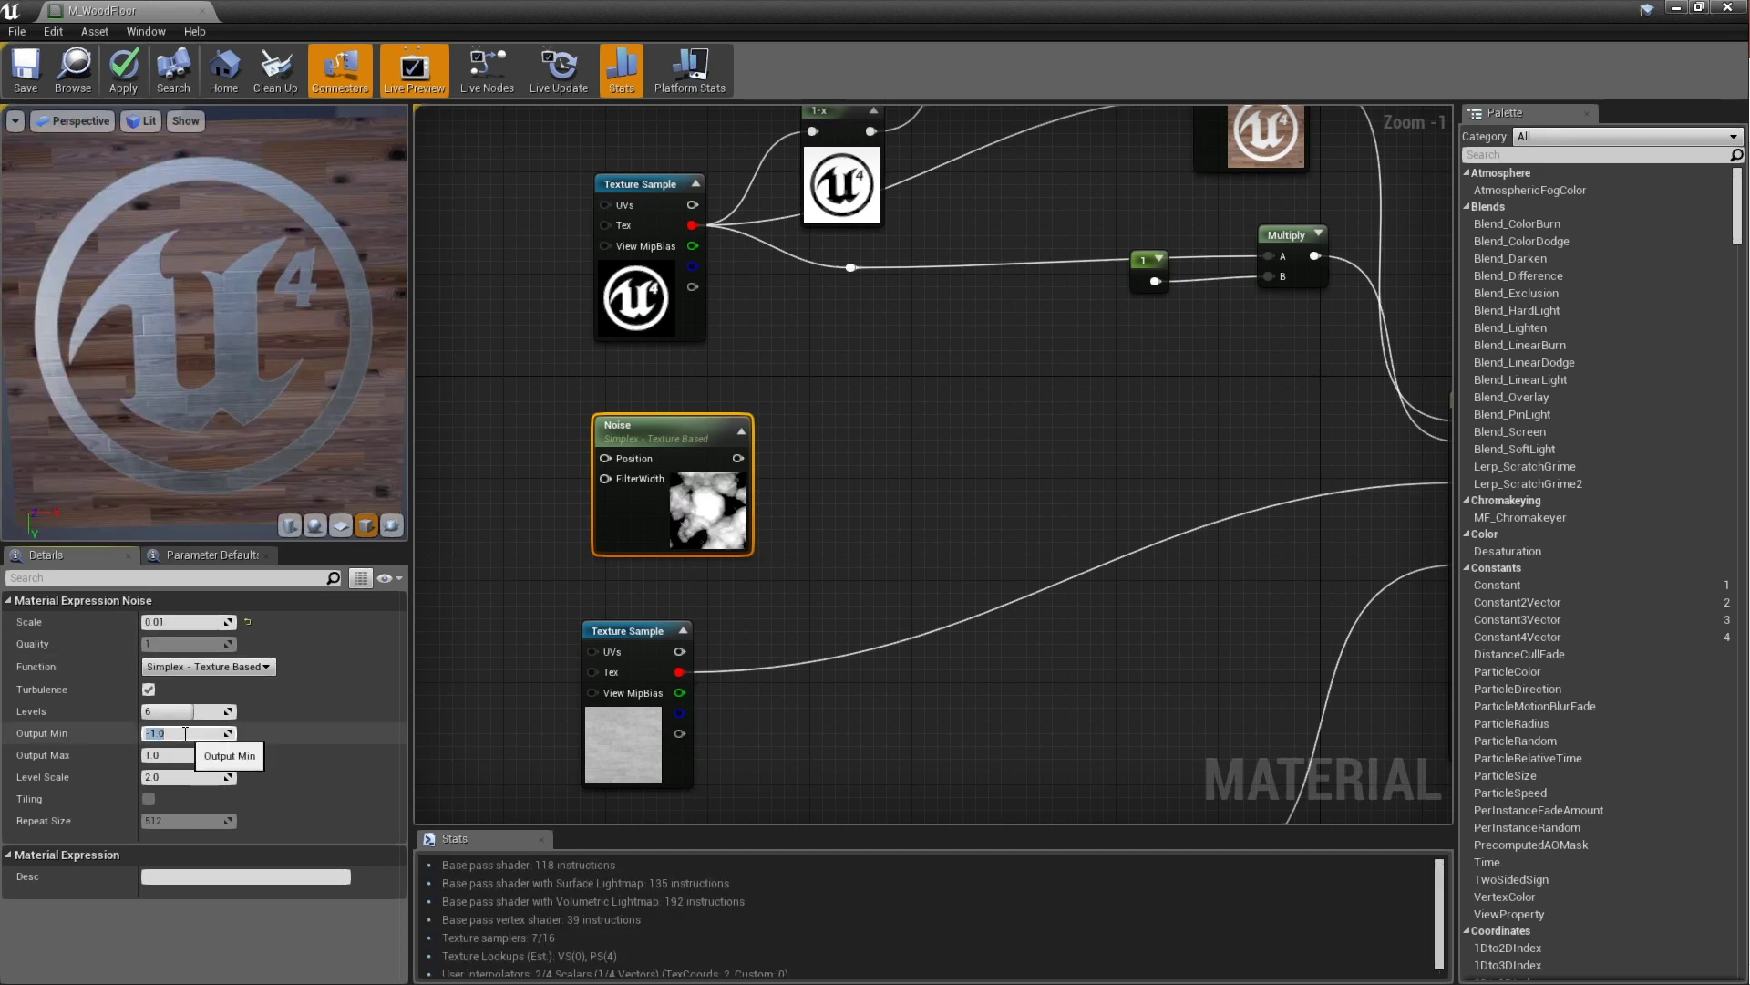
key("Tab")
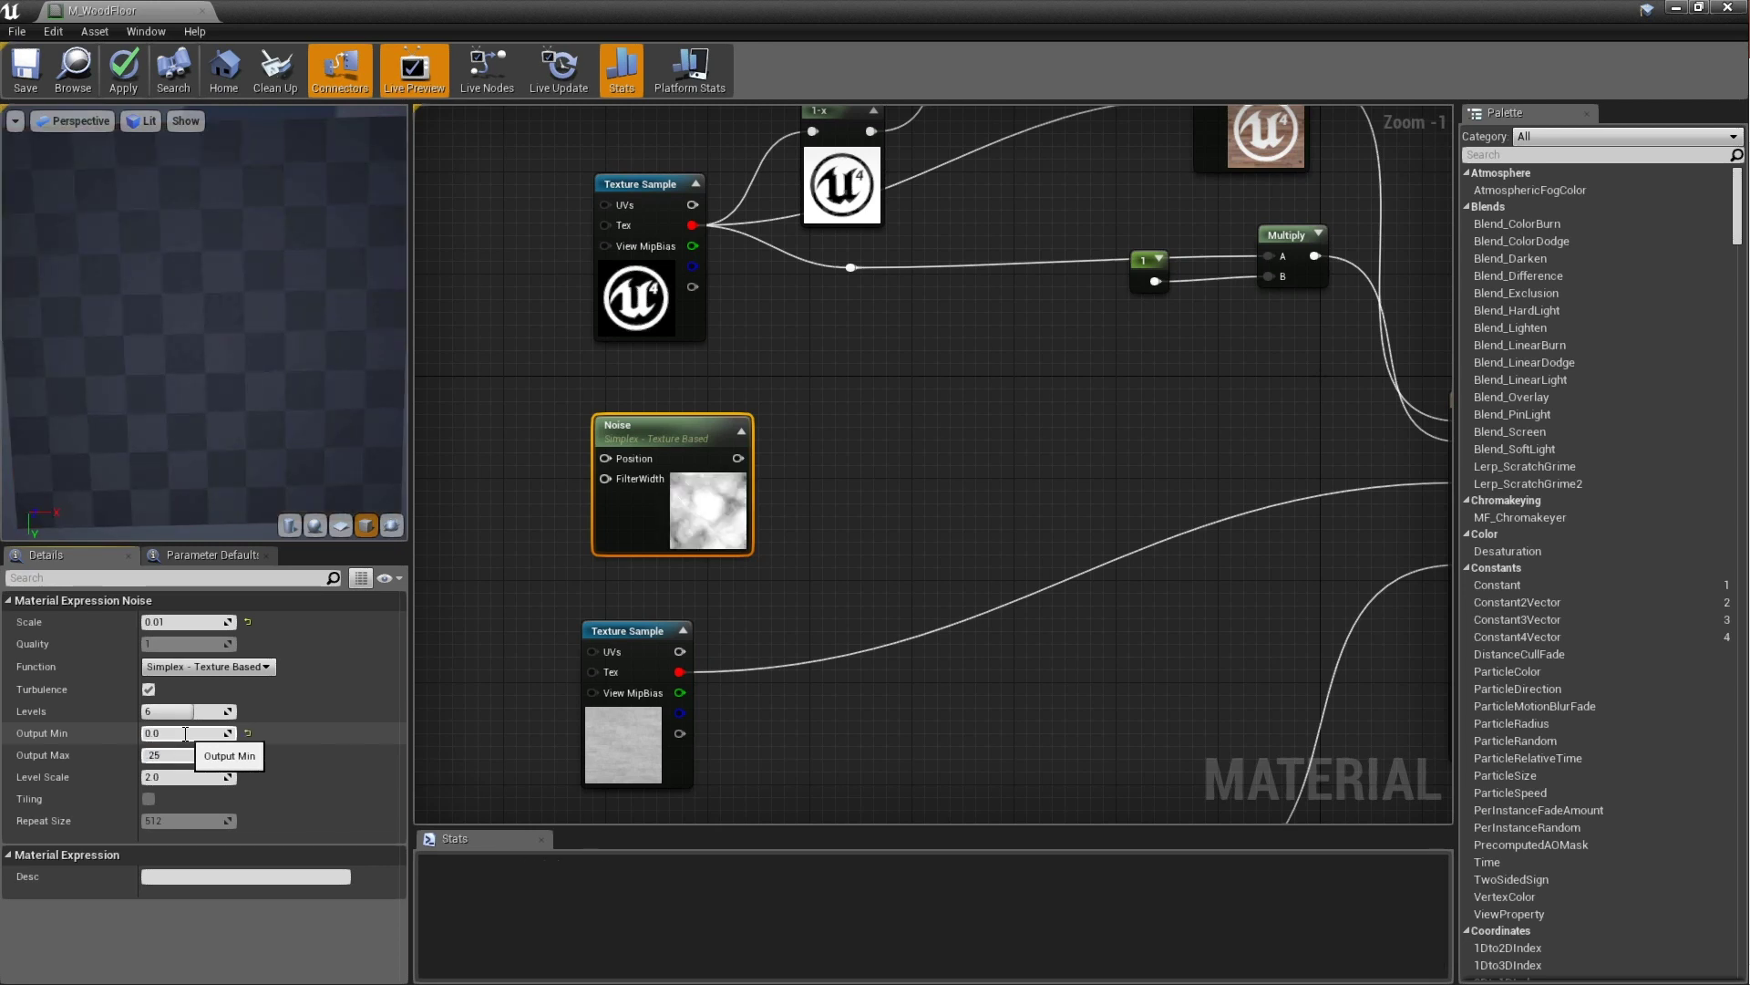
type("0.25")
key("Tab")
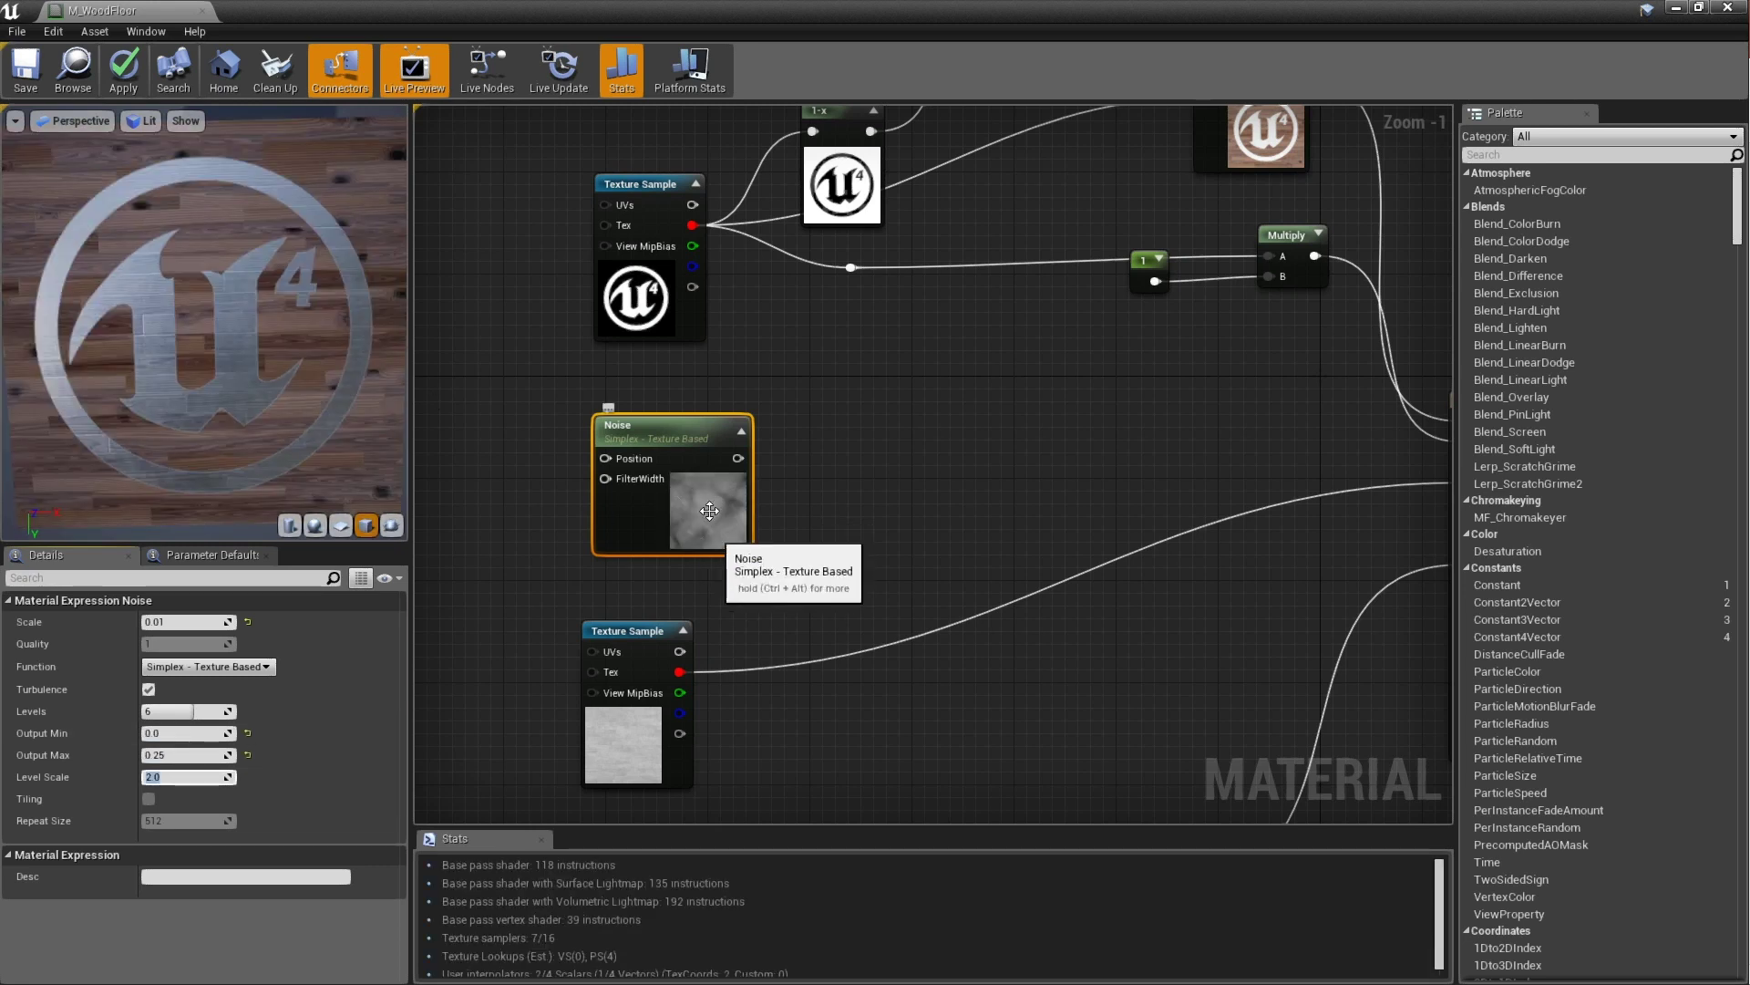
Multiply the logo texture's red channel (A) by the Noise output (B) in a new Multiply node and expand its preview
left_click_drag(673, 433, 742, 381)
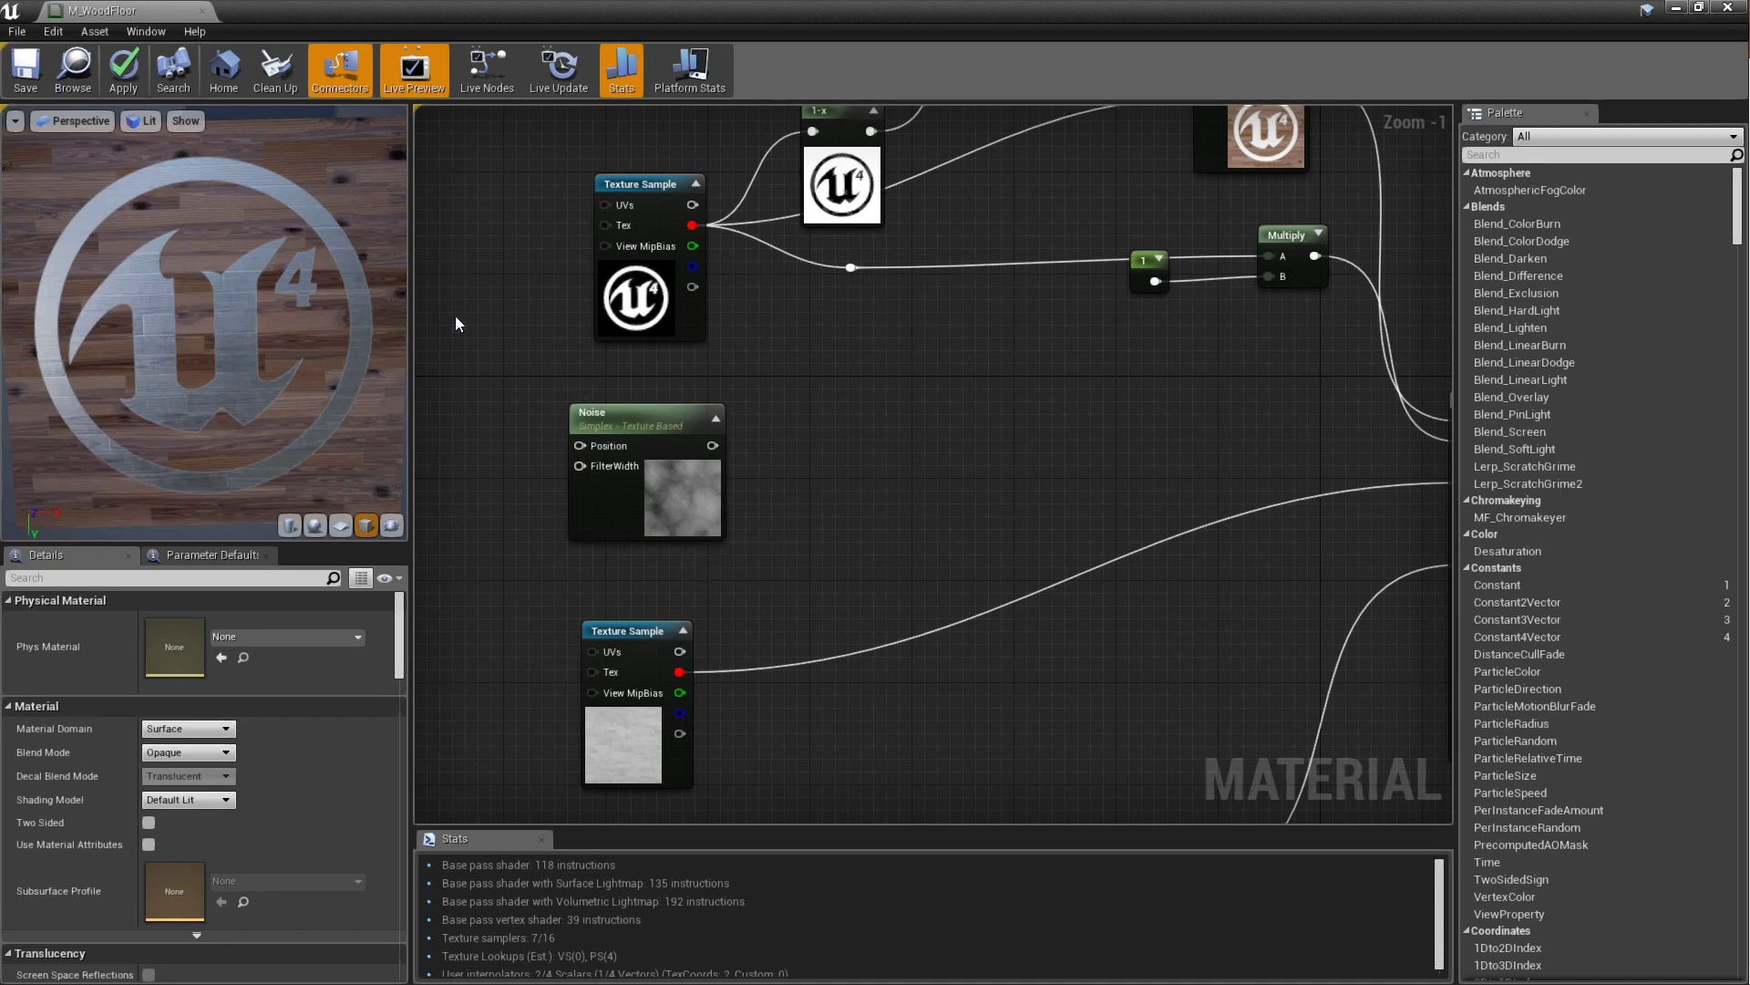
left_click_drag(629, 430, 816, 453)
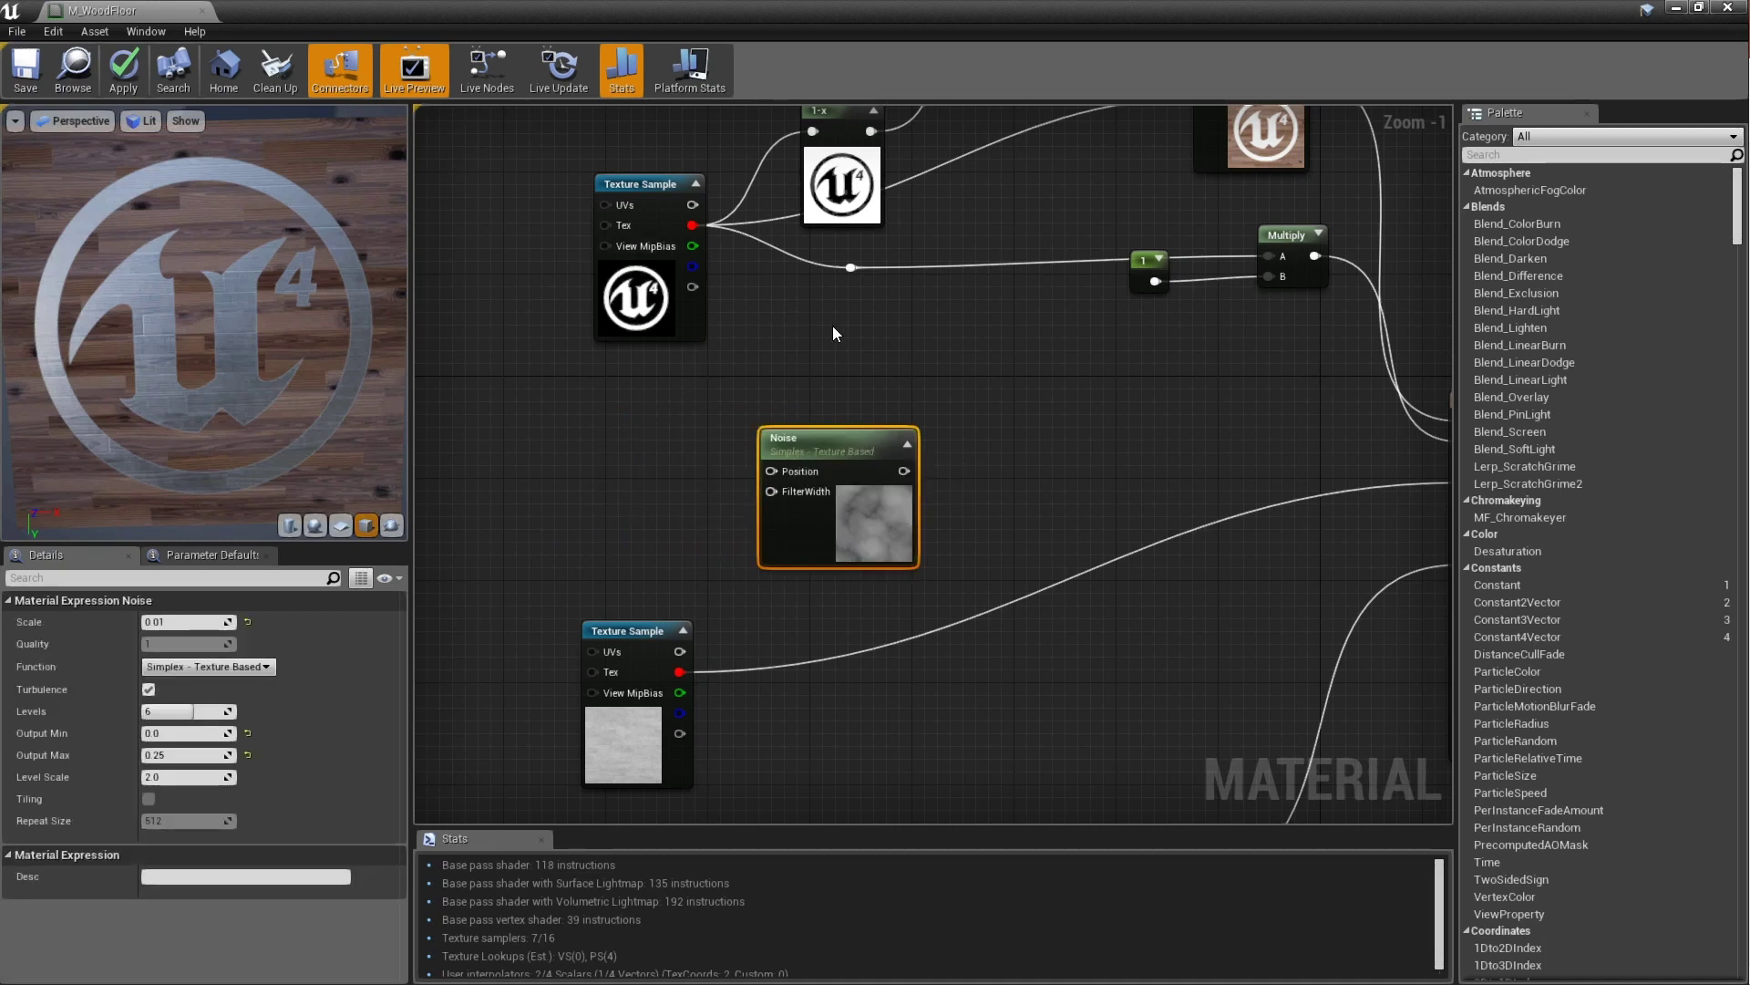
right_click_drag(734, 305, 623, 305)
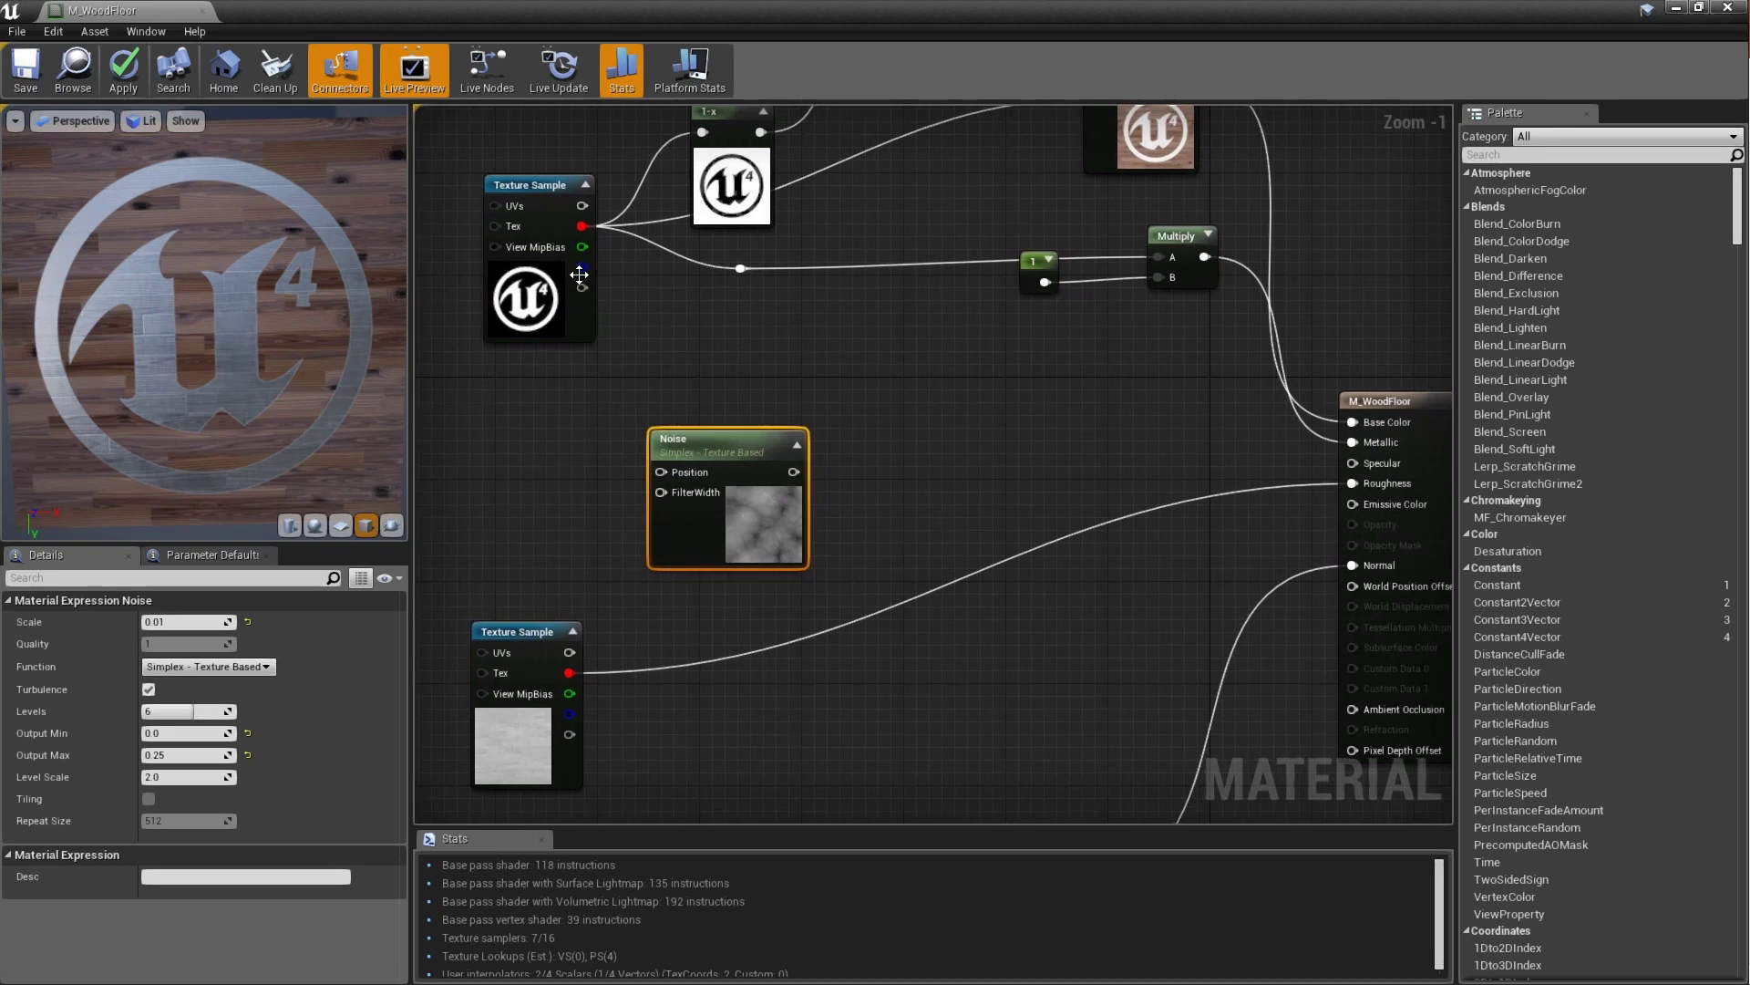
left_click_drag(582, 226, 861, 374)
type("multiply")
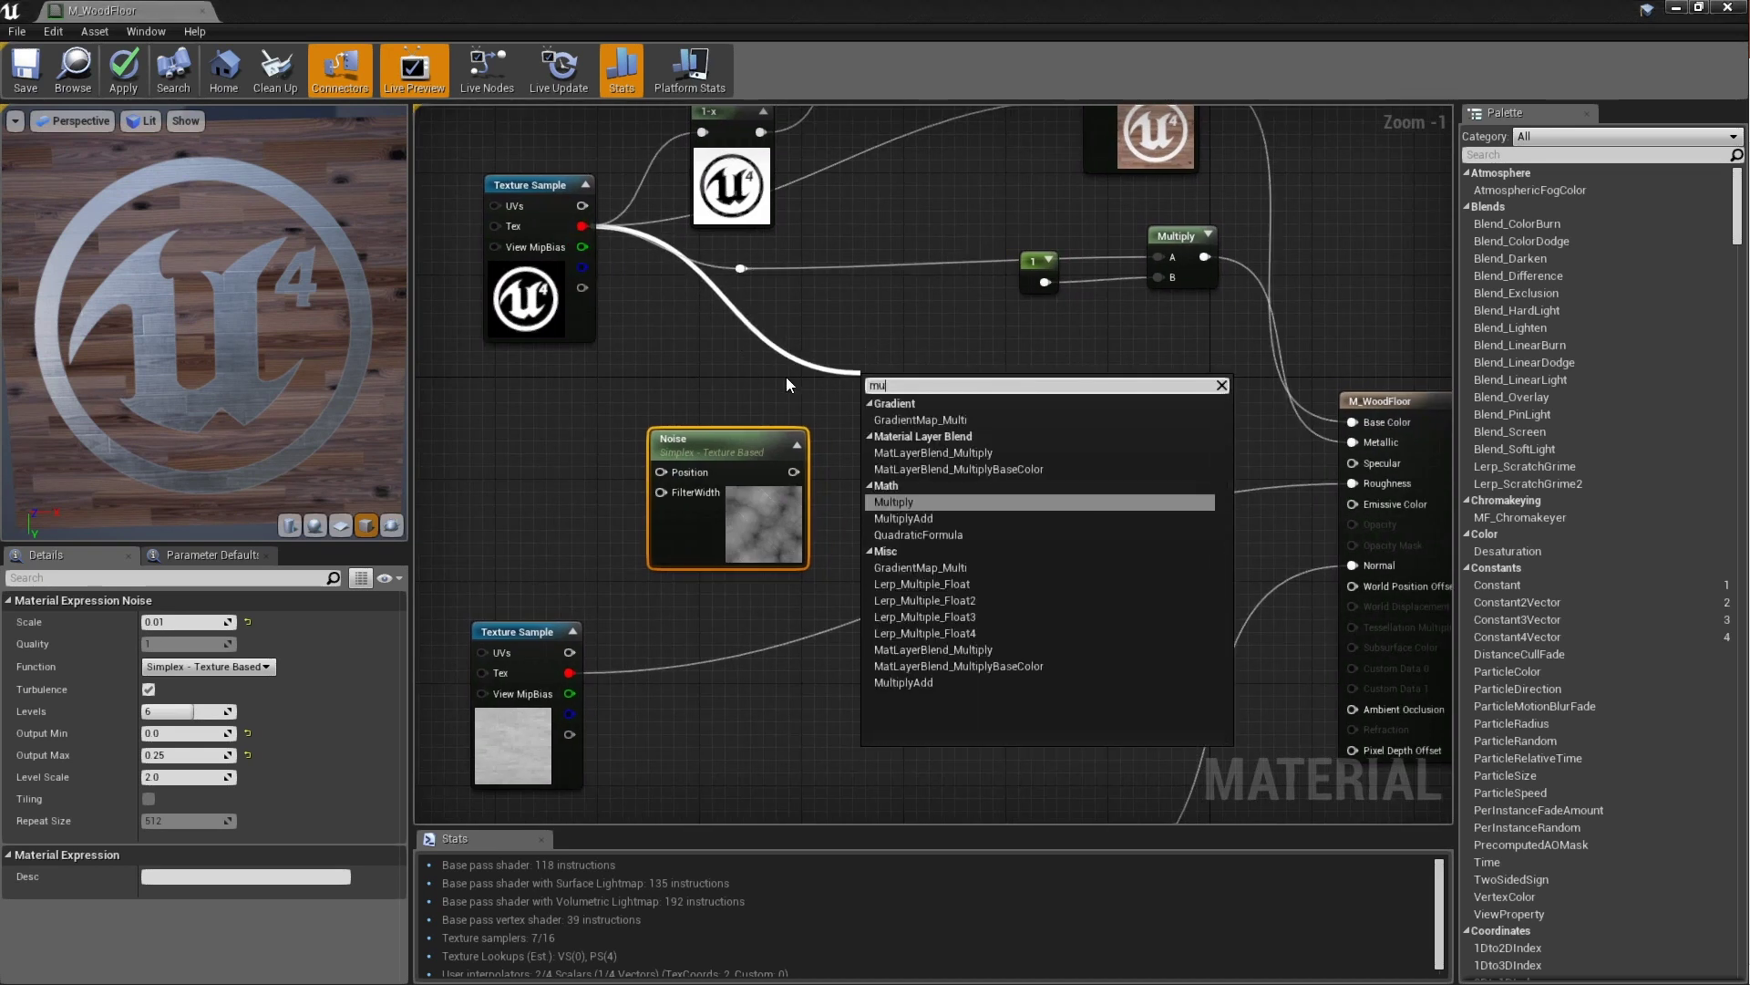
key("Return")
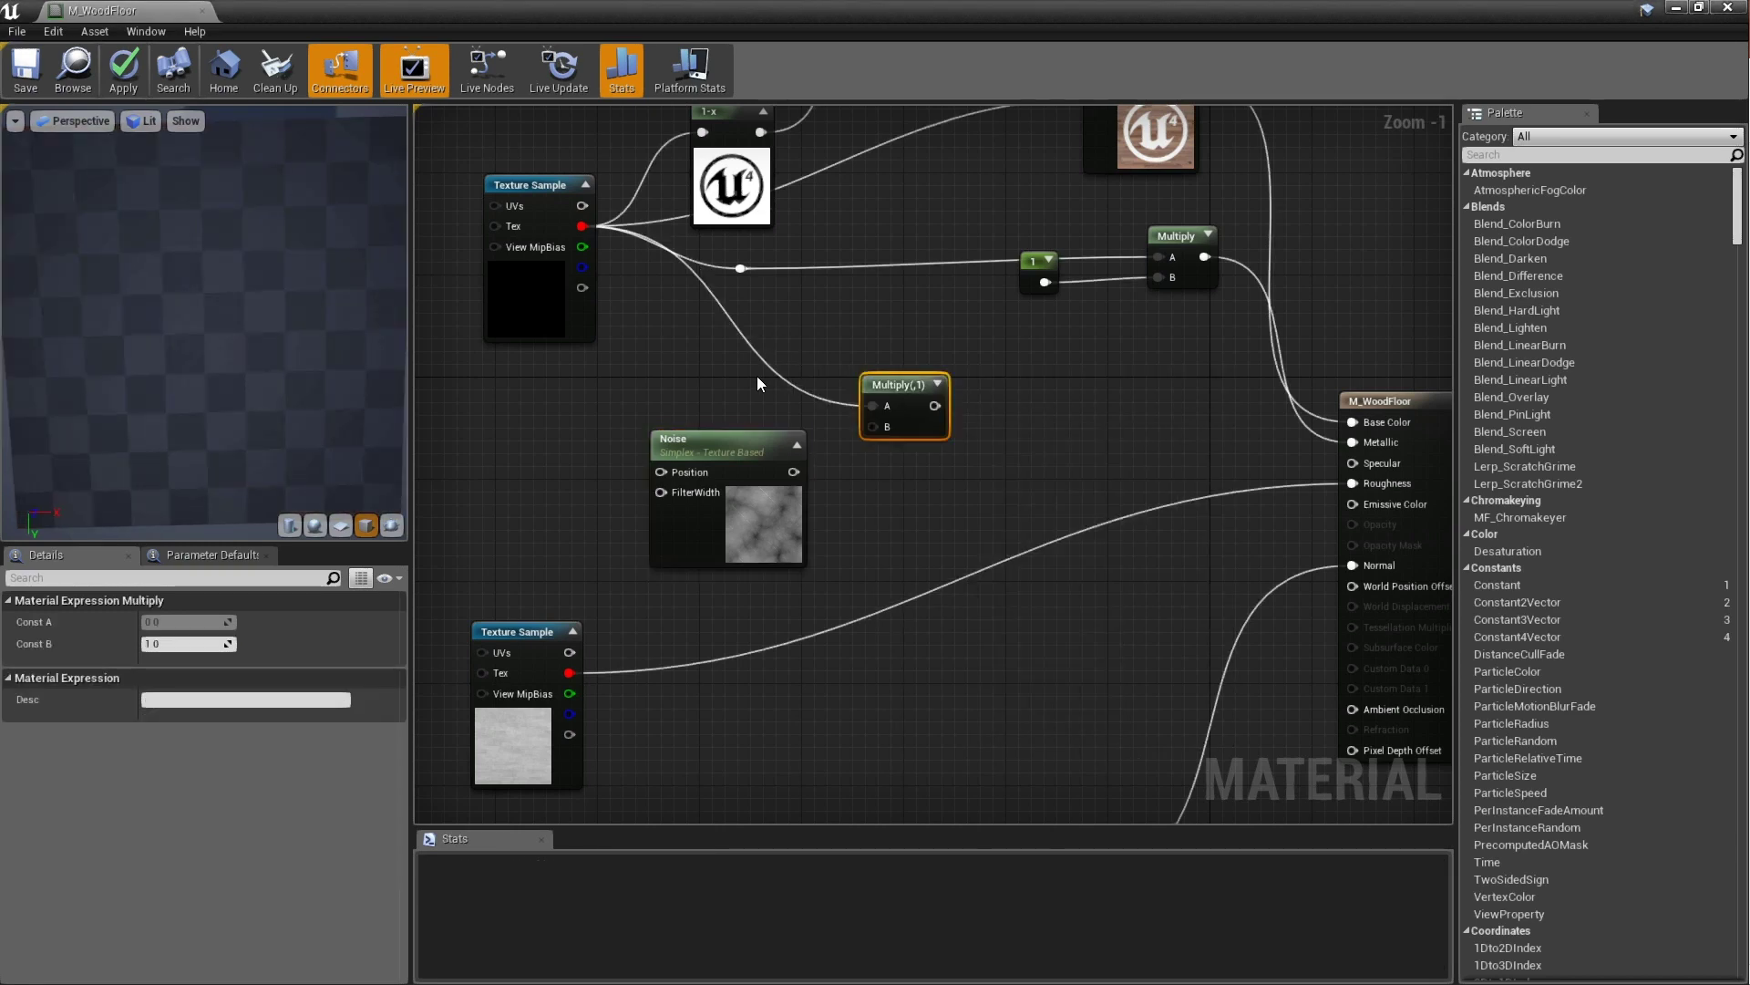
left_click_drag(869, 381, 912, 386)
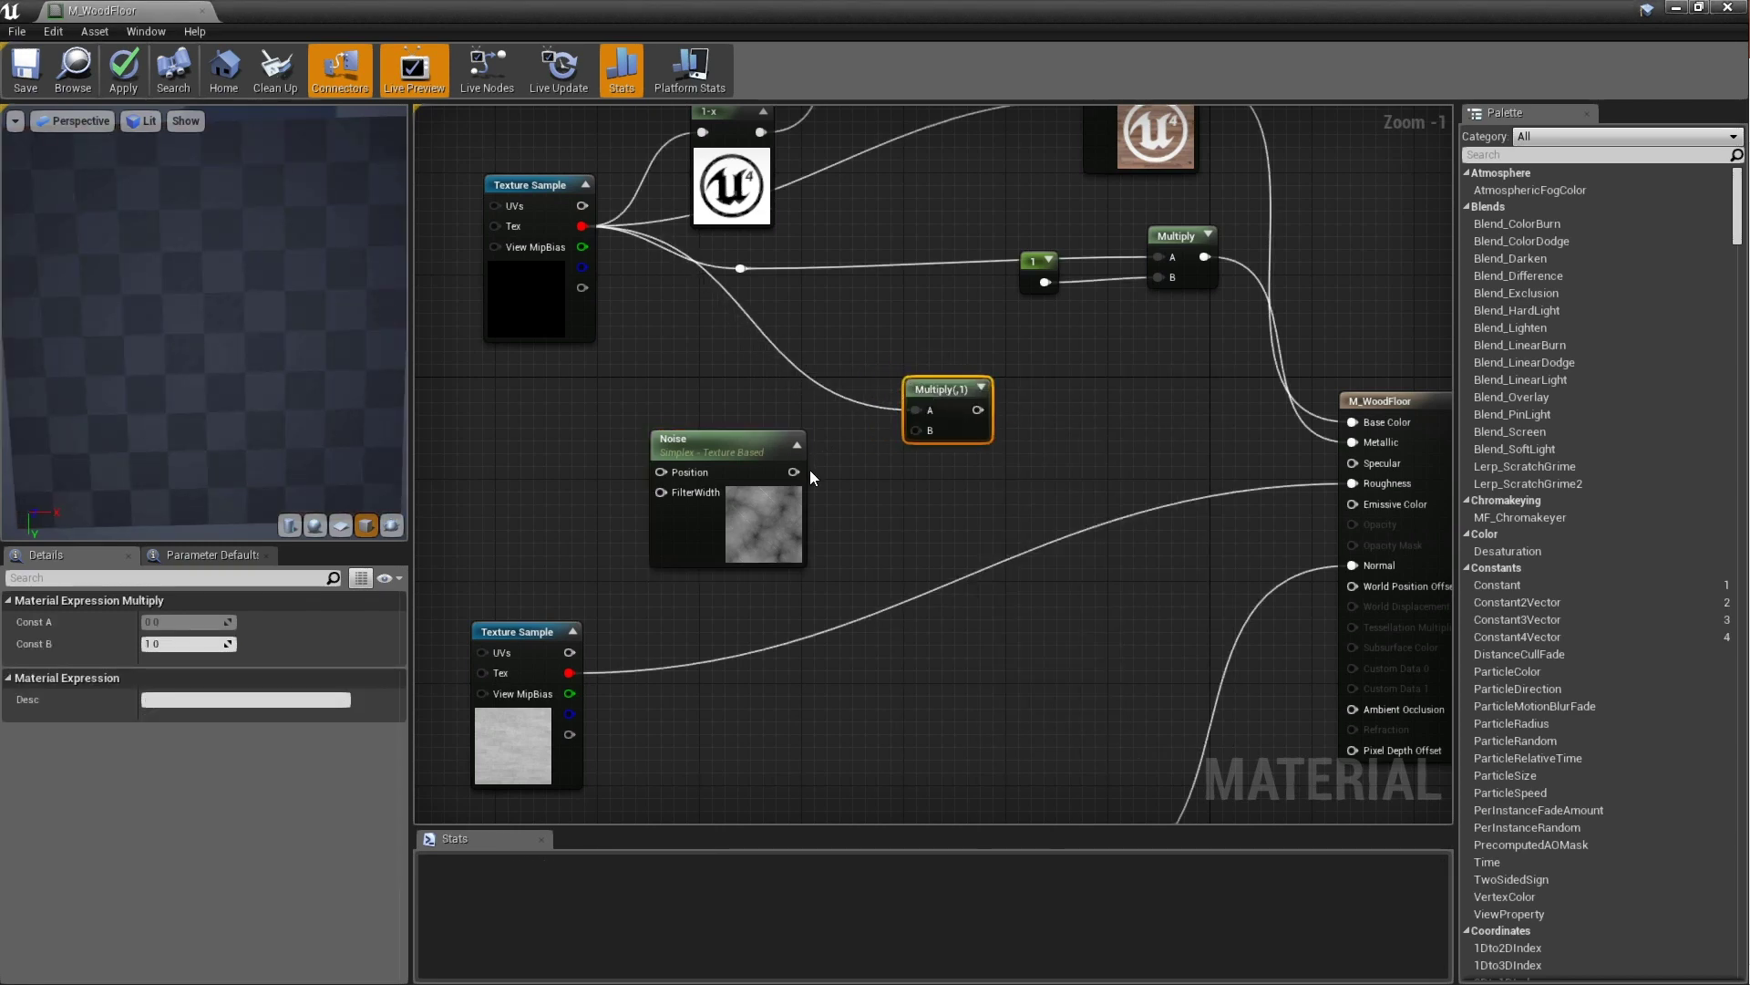
left_click_drag(795, 472, 921, 434)
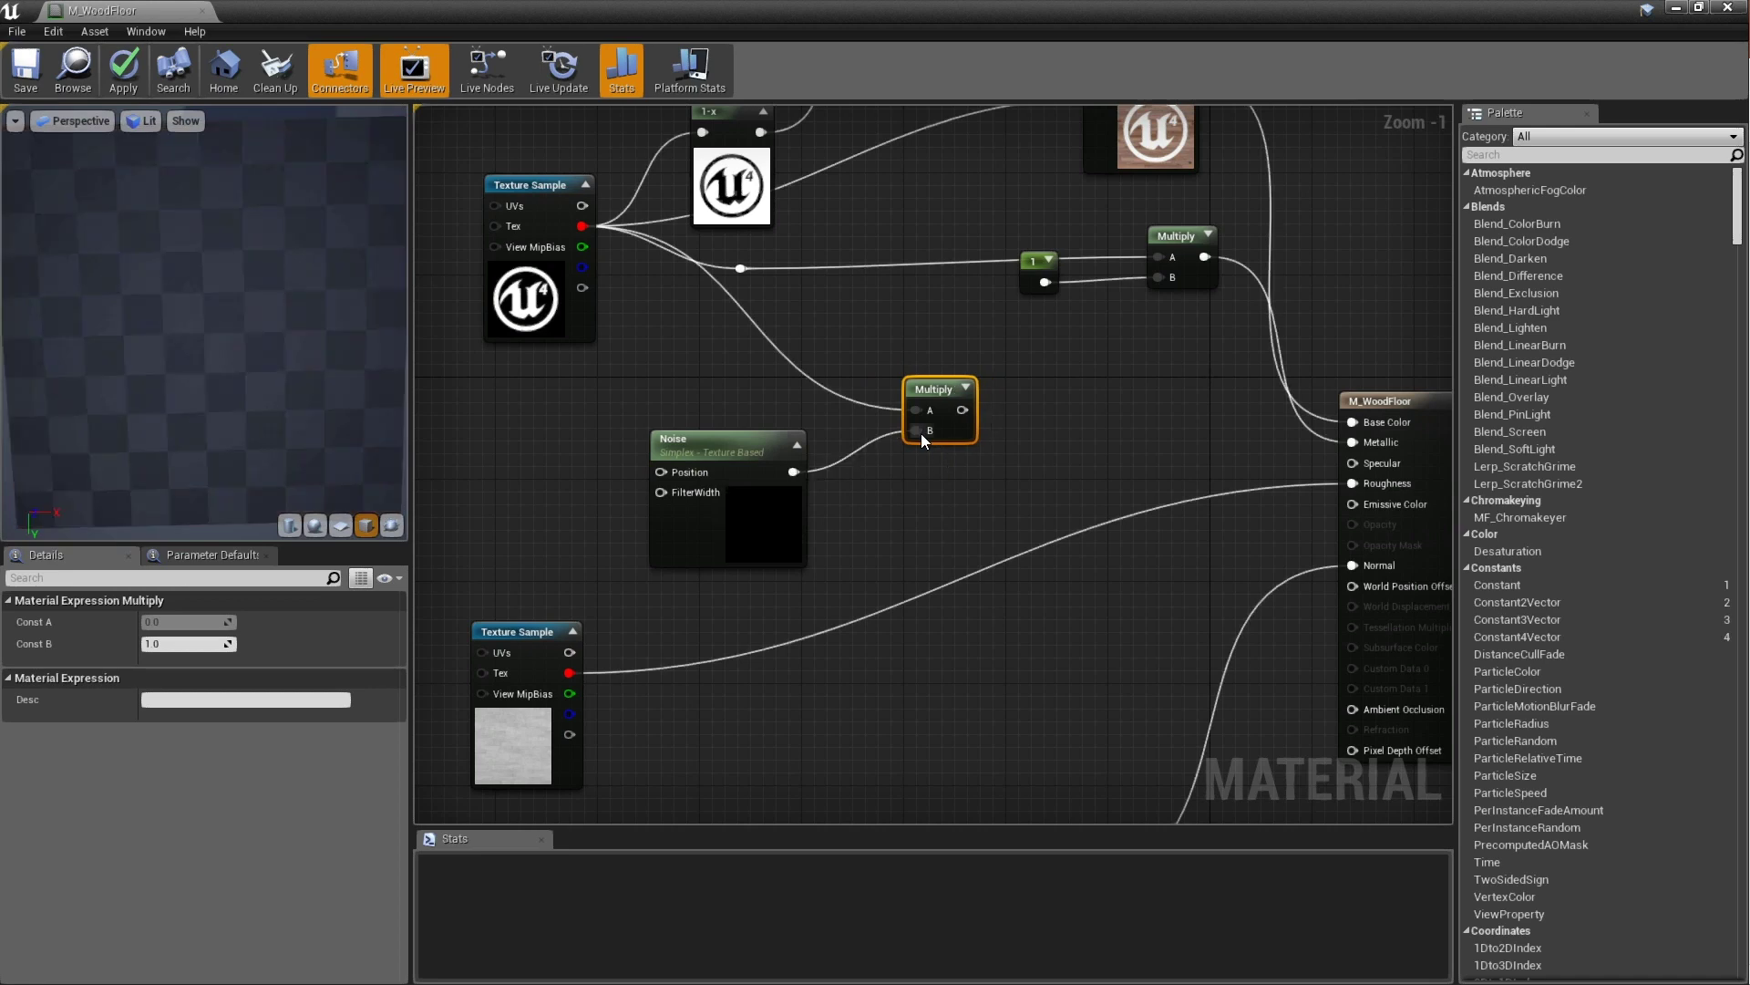
left_click(981, 389)
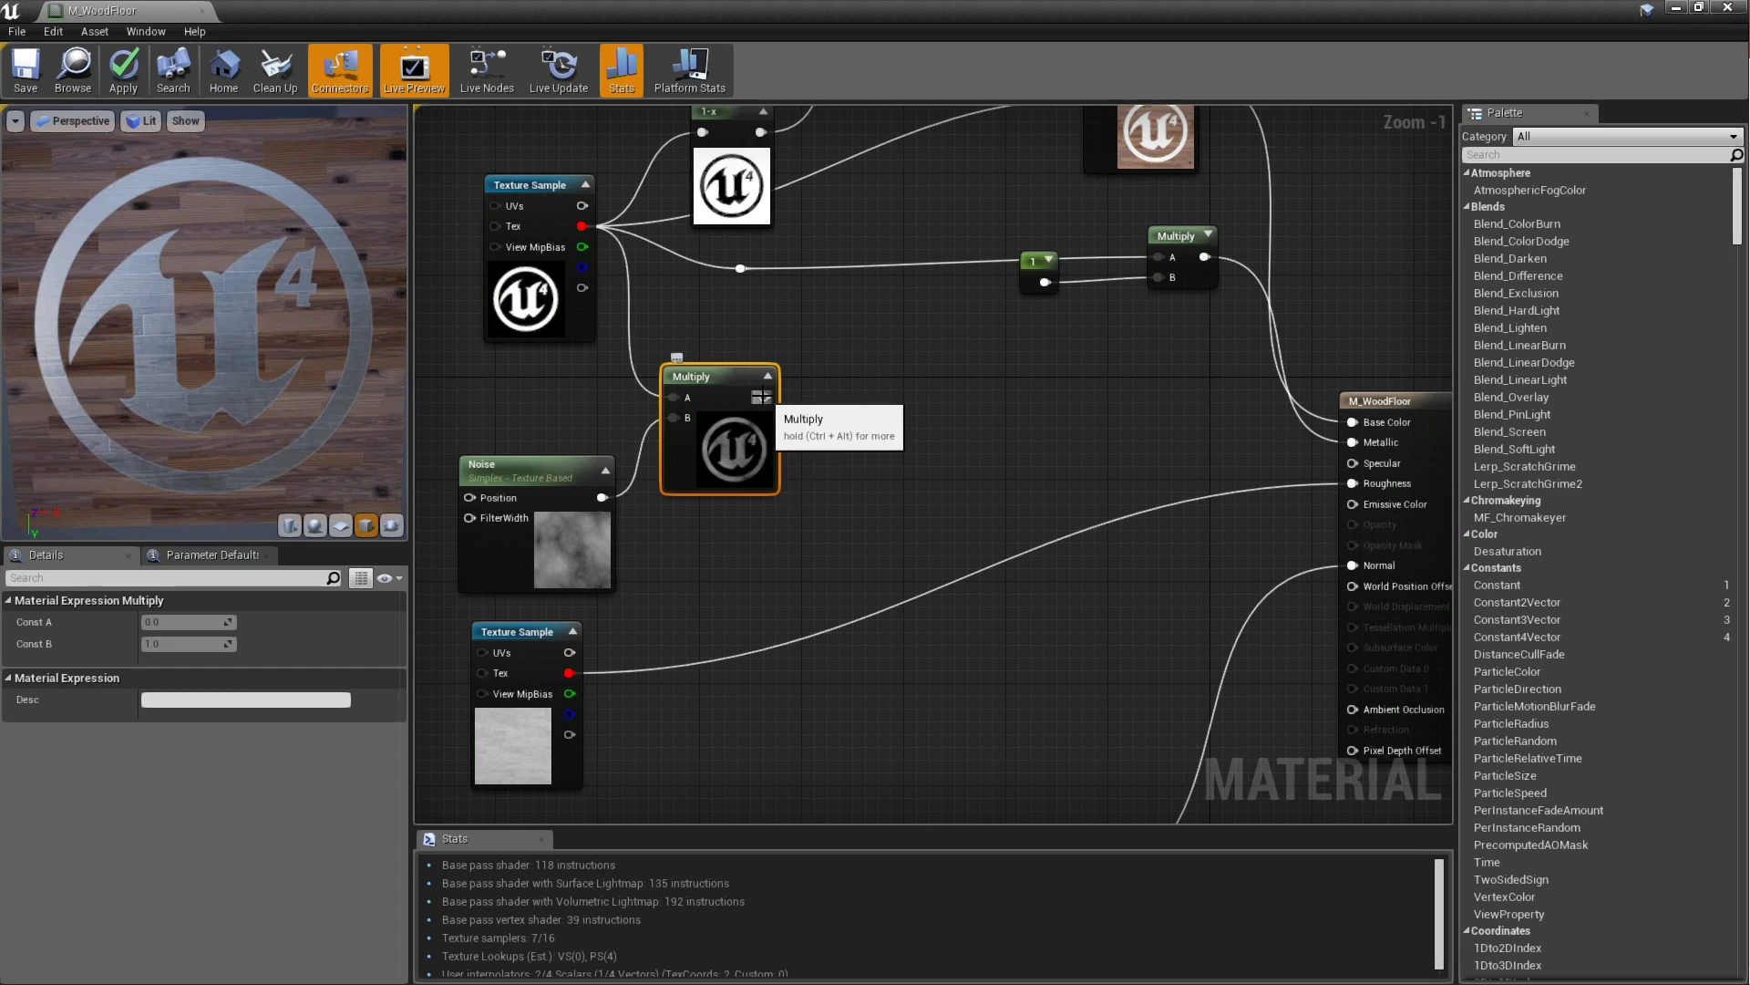
Chain another Multiply node after the logo-noise Multiply and feed a new Constant into its input B
left_click_drag(761, 397, 877, 391)
type("mul")
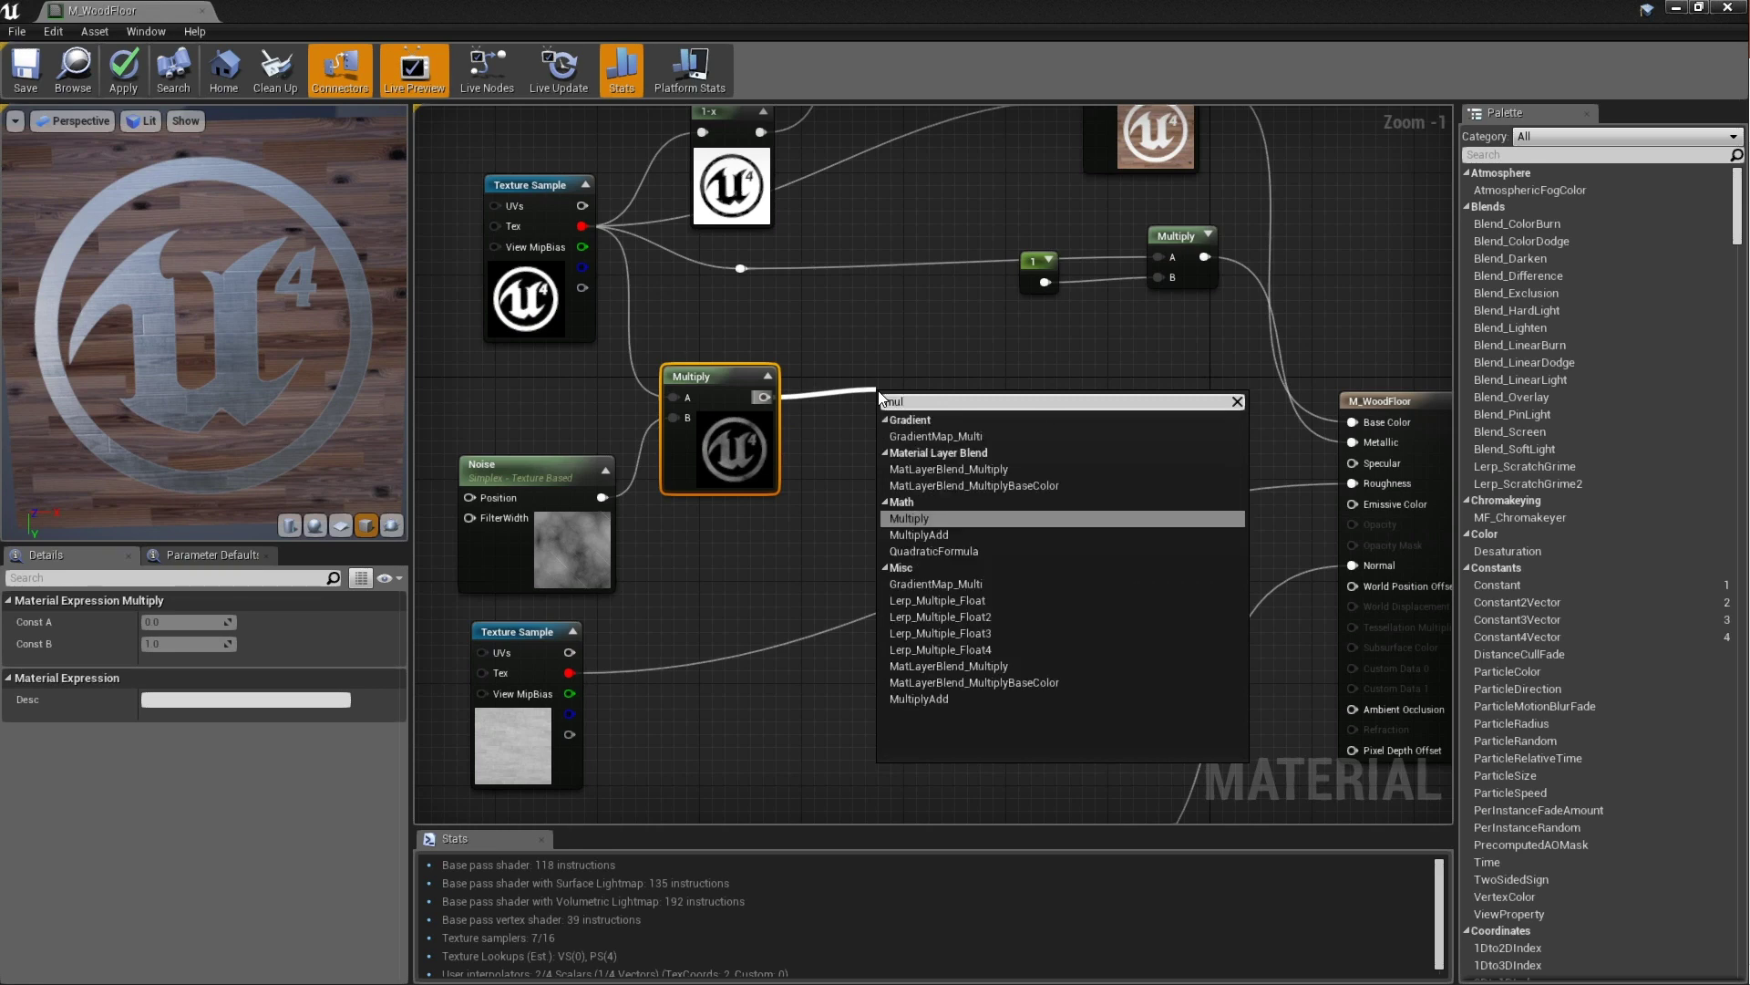
key("Return")
left_click(760, 554)
left_click(761, 551)
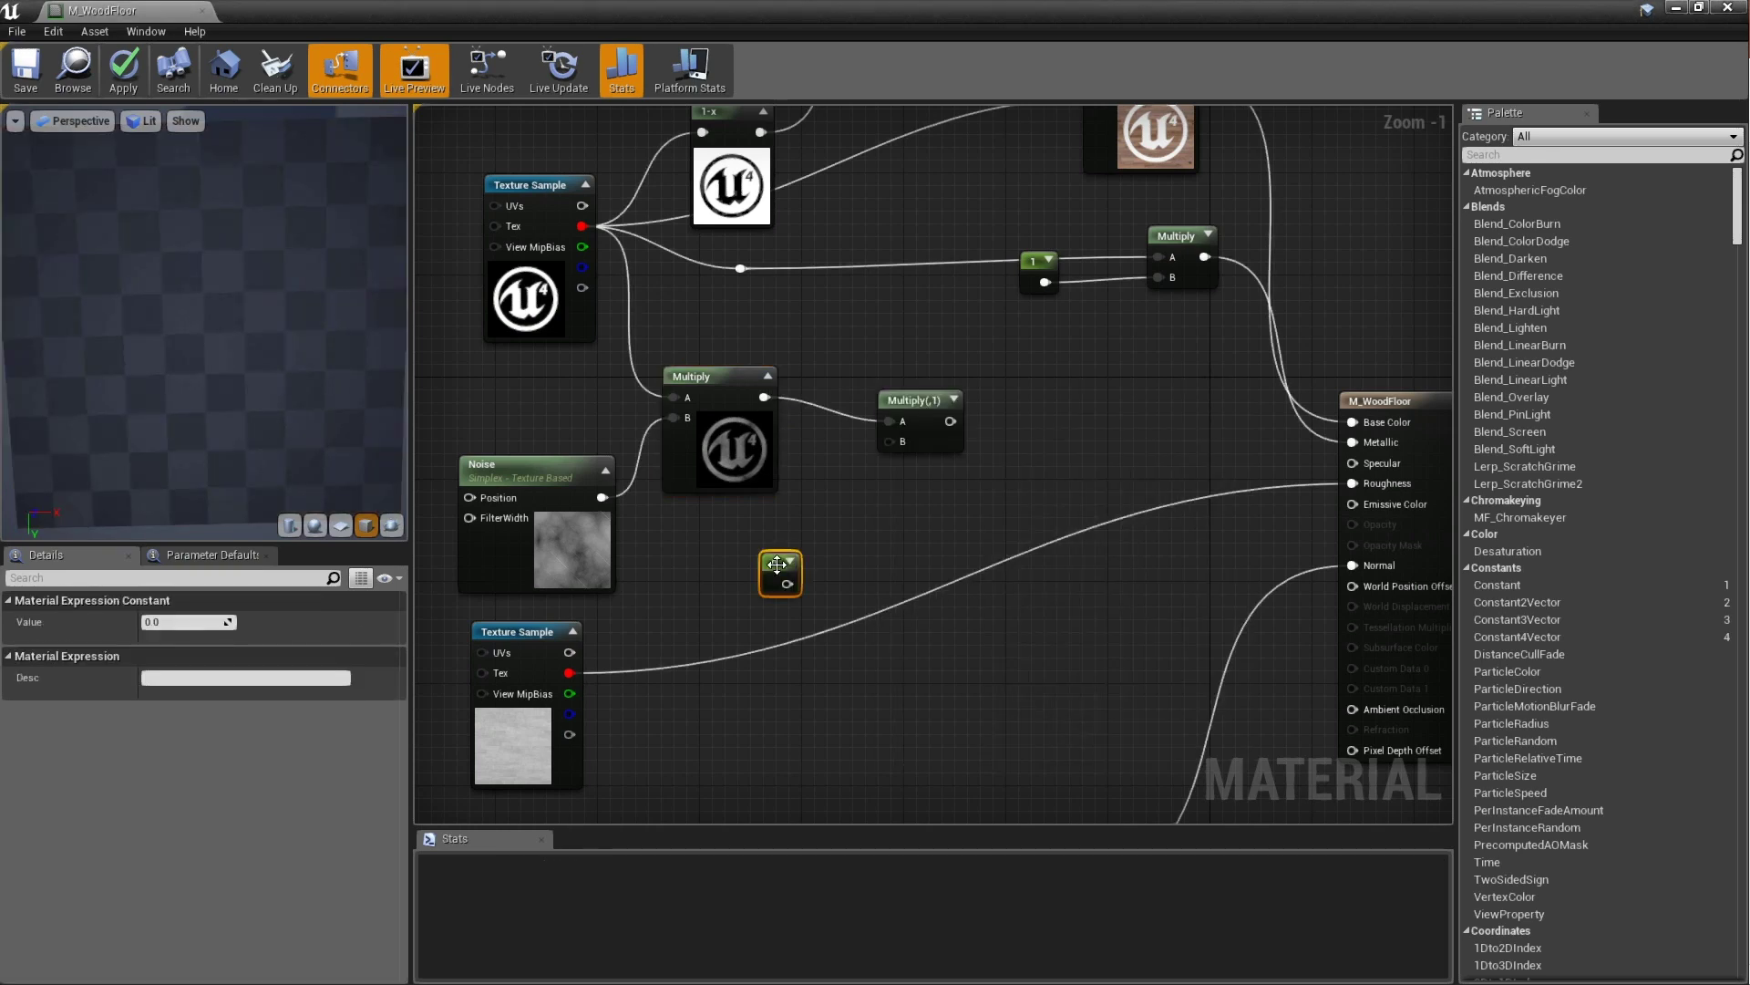
left_click_drag(787, 583, 889, 440)
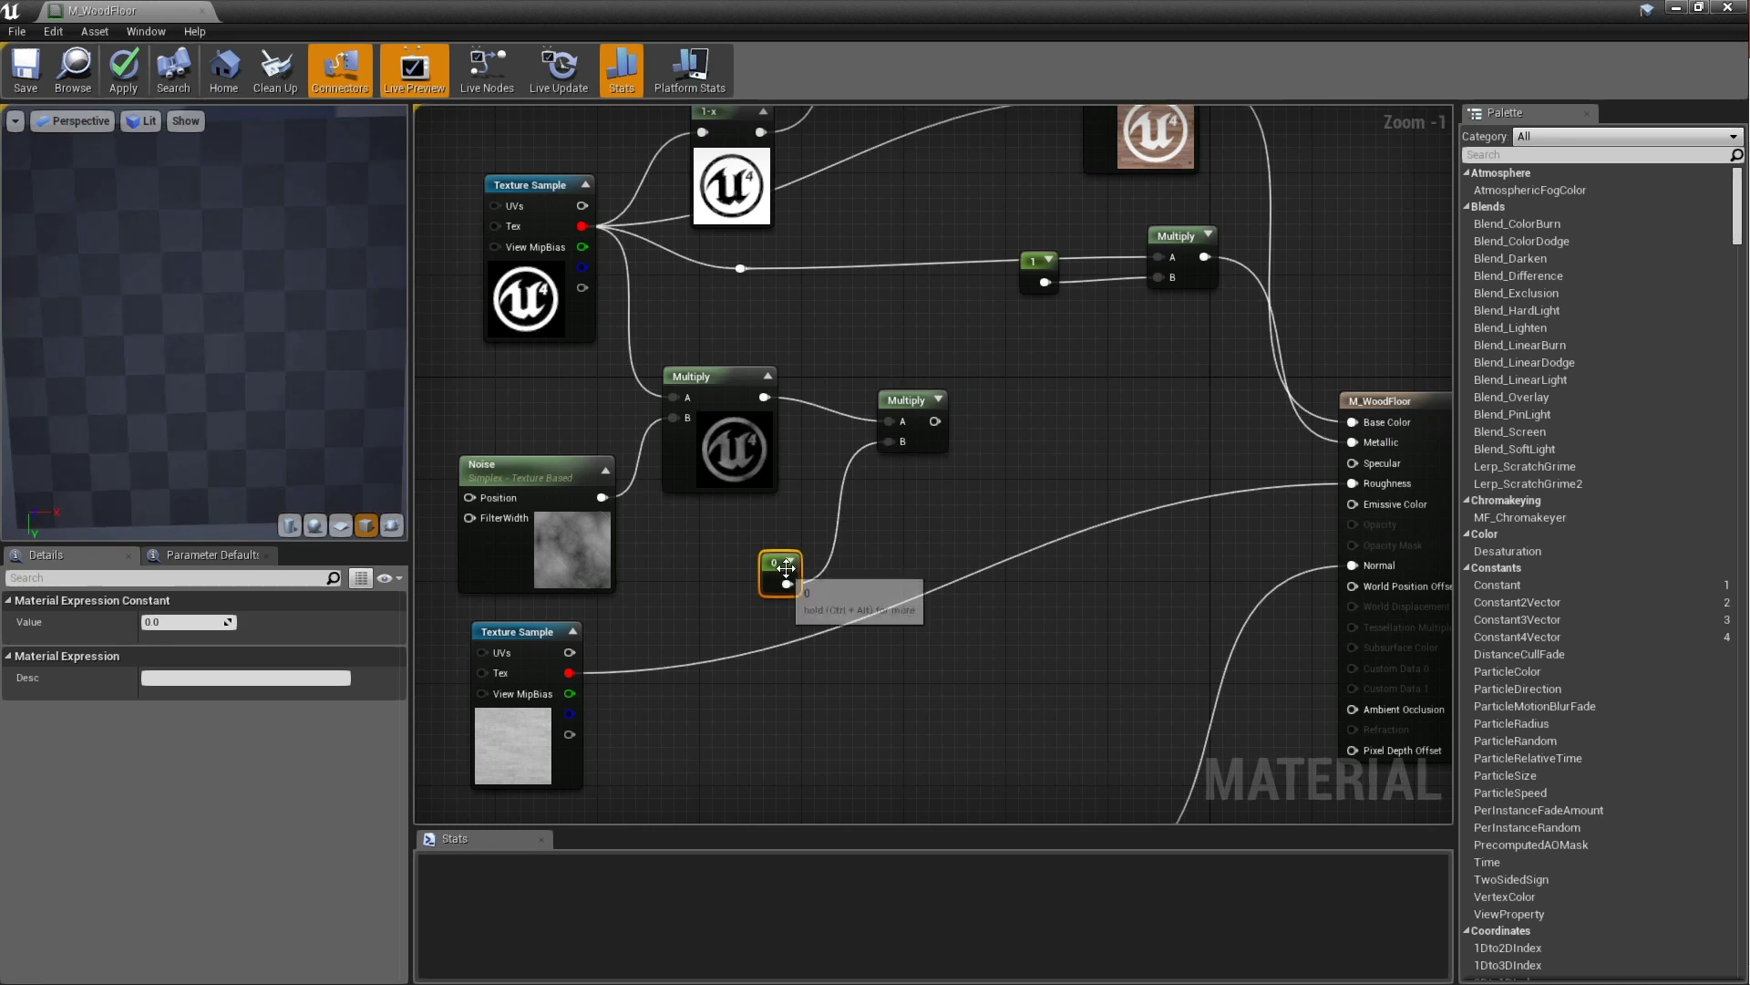
left_click_drag(774, 573, 764, 577)
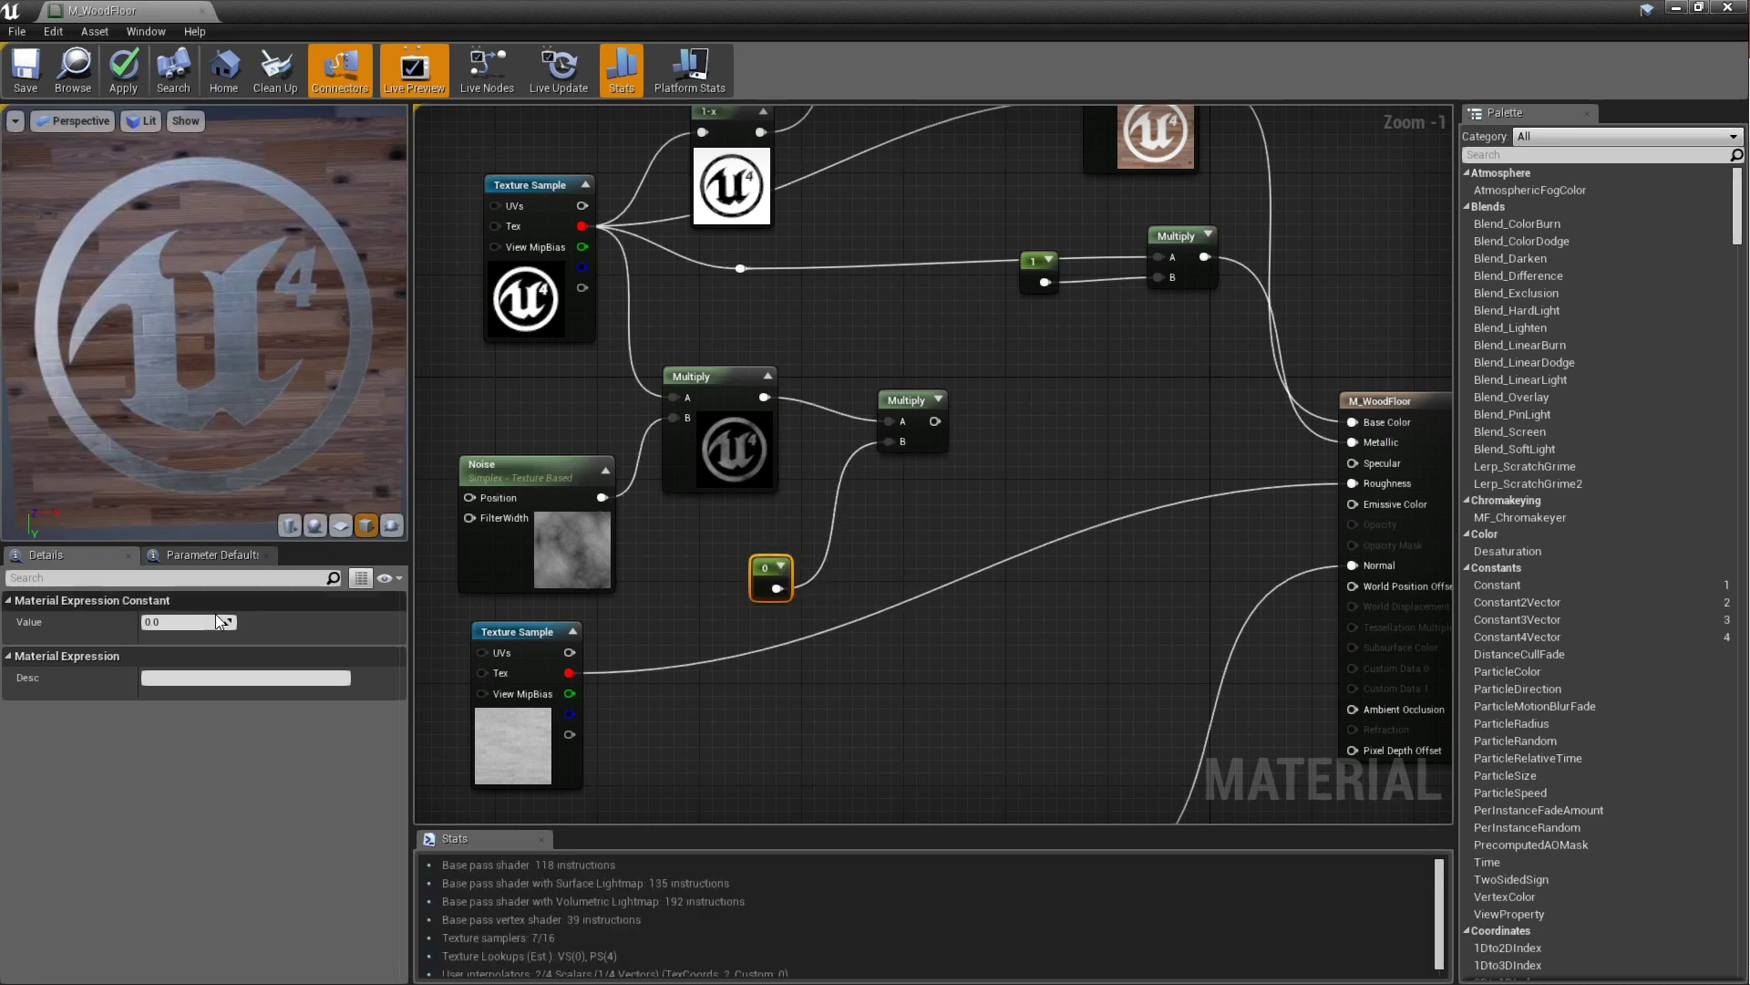
Set the Constant feeding the chained logo-noise Multiply to 1
left_click(187, 622)
type("1")
key("Return")
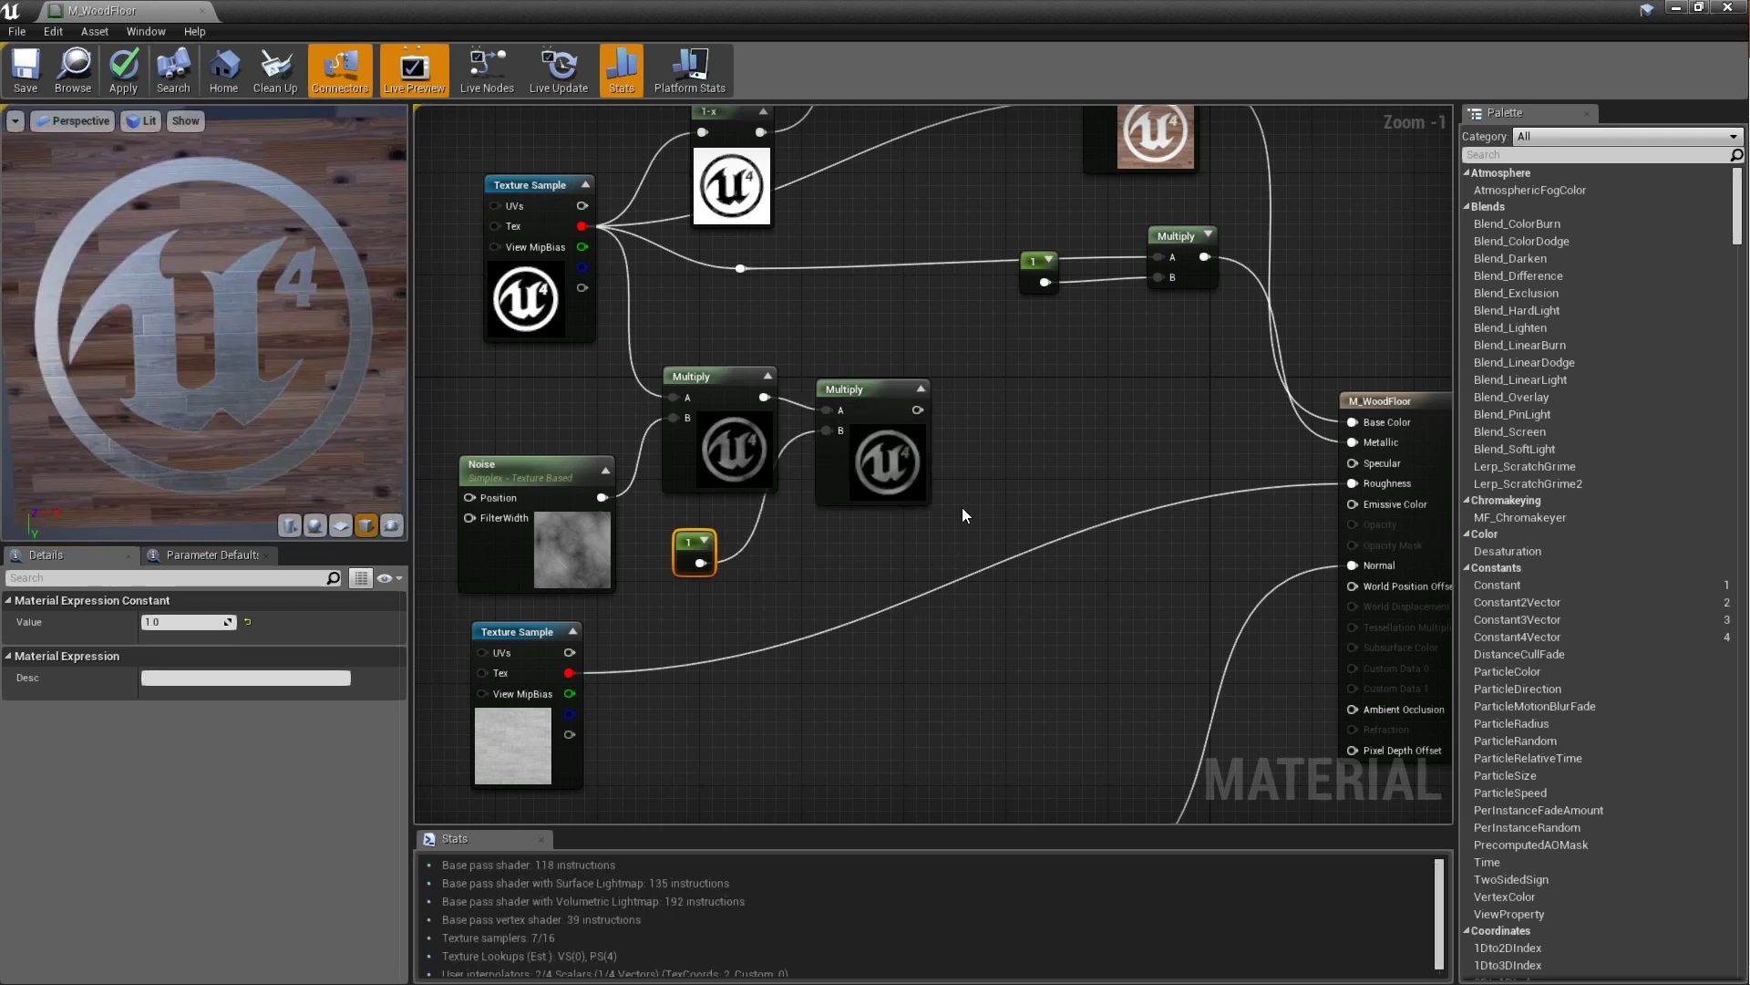
Break the link between the roughness texture and the material's Roughness input
left_click(677, 671)
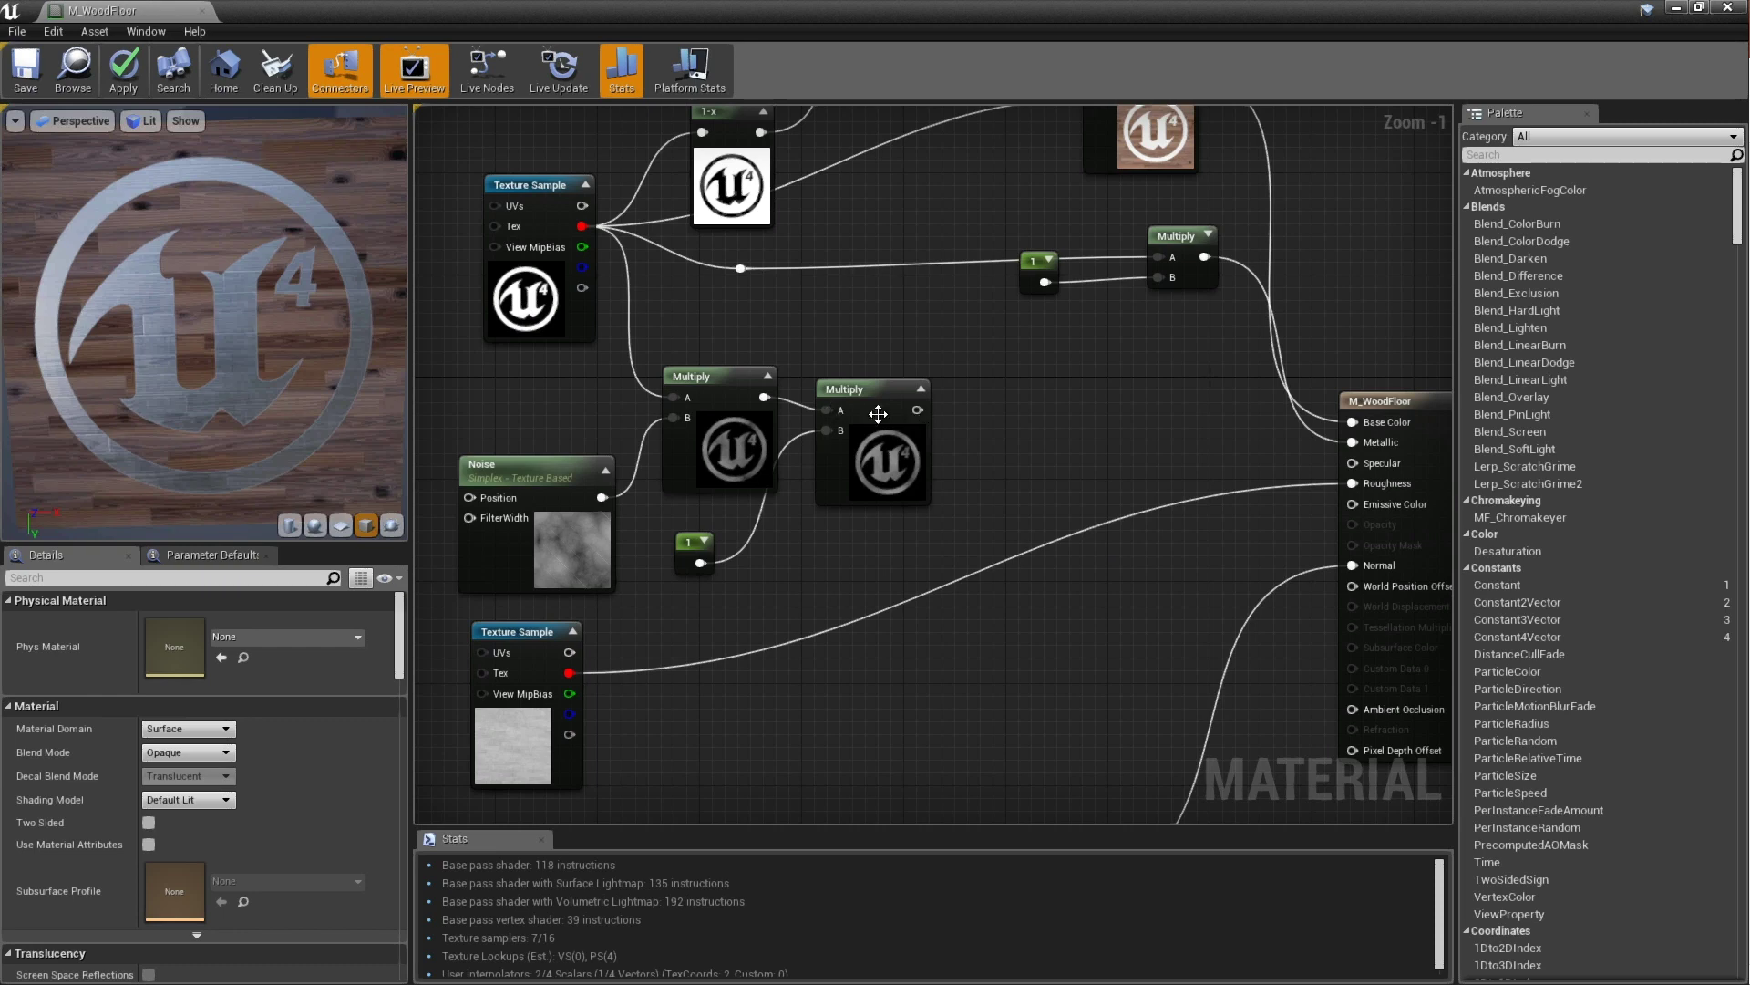
right_click(1352, 483)
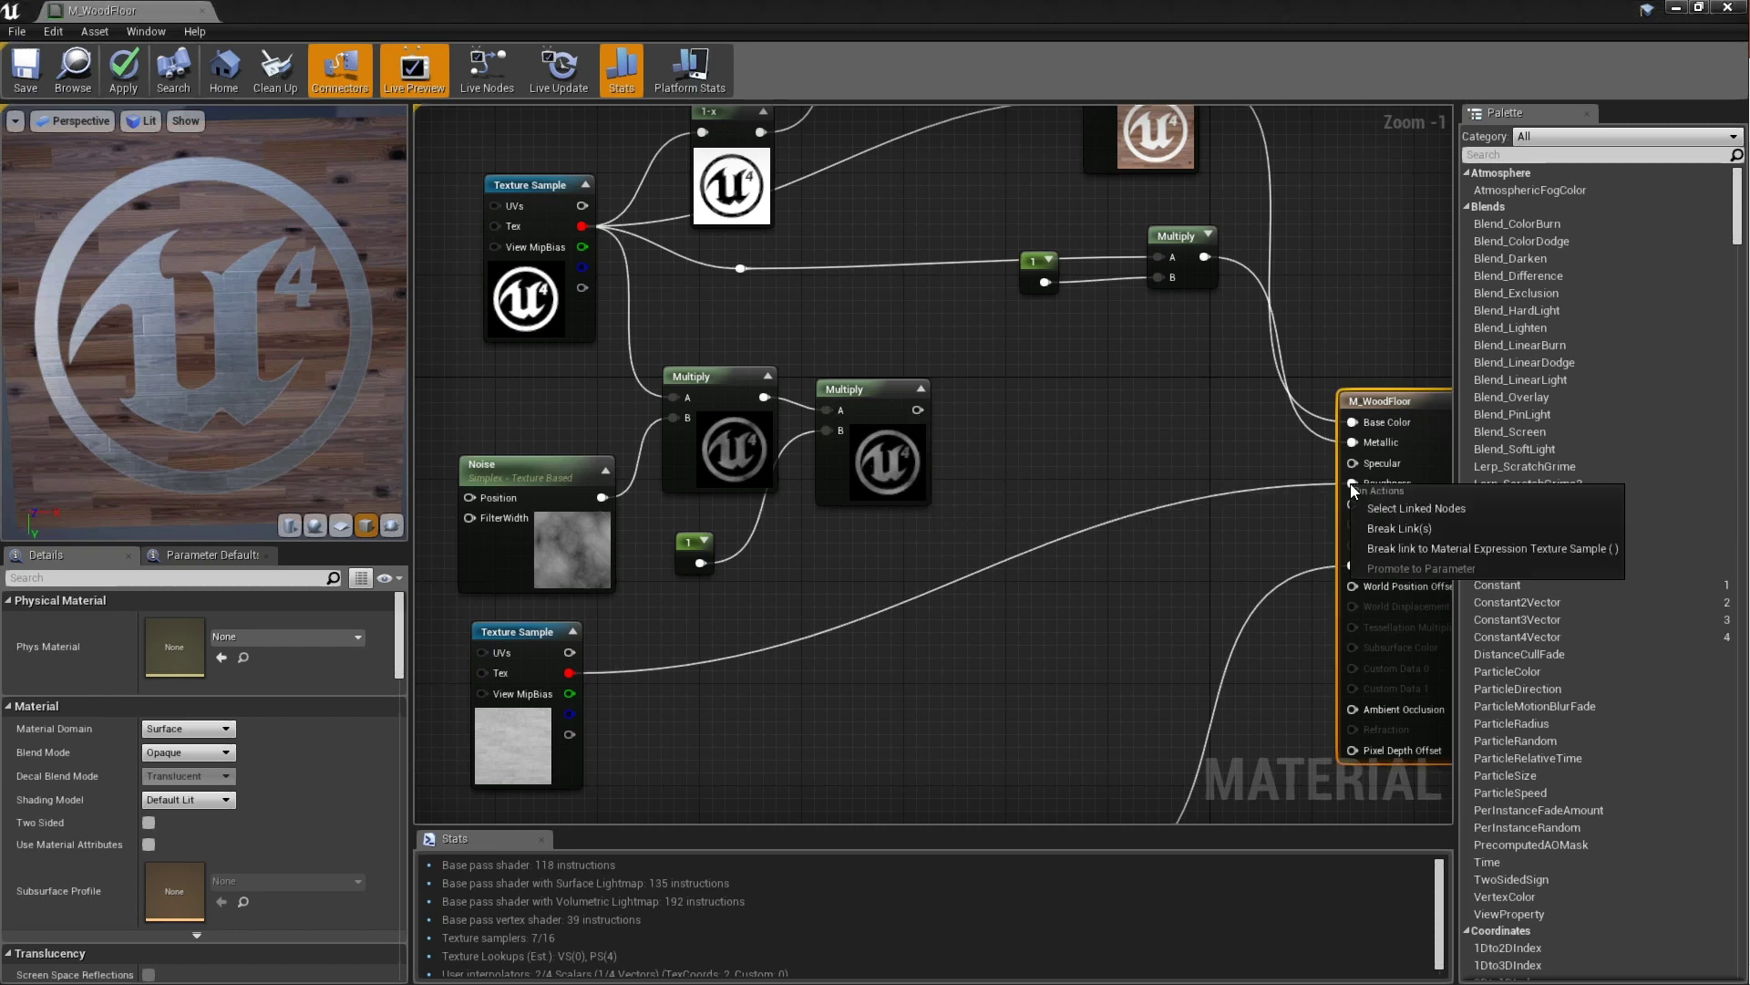
left_click(1386, 528)
Create a Multiply node with the roughness texture's red channel in input A and place it to the right of that texture
right_click_drag(766, 691, 790, 599)
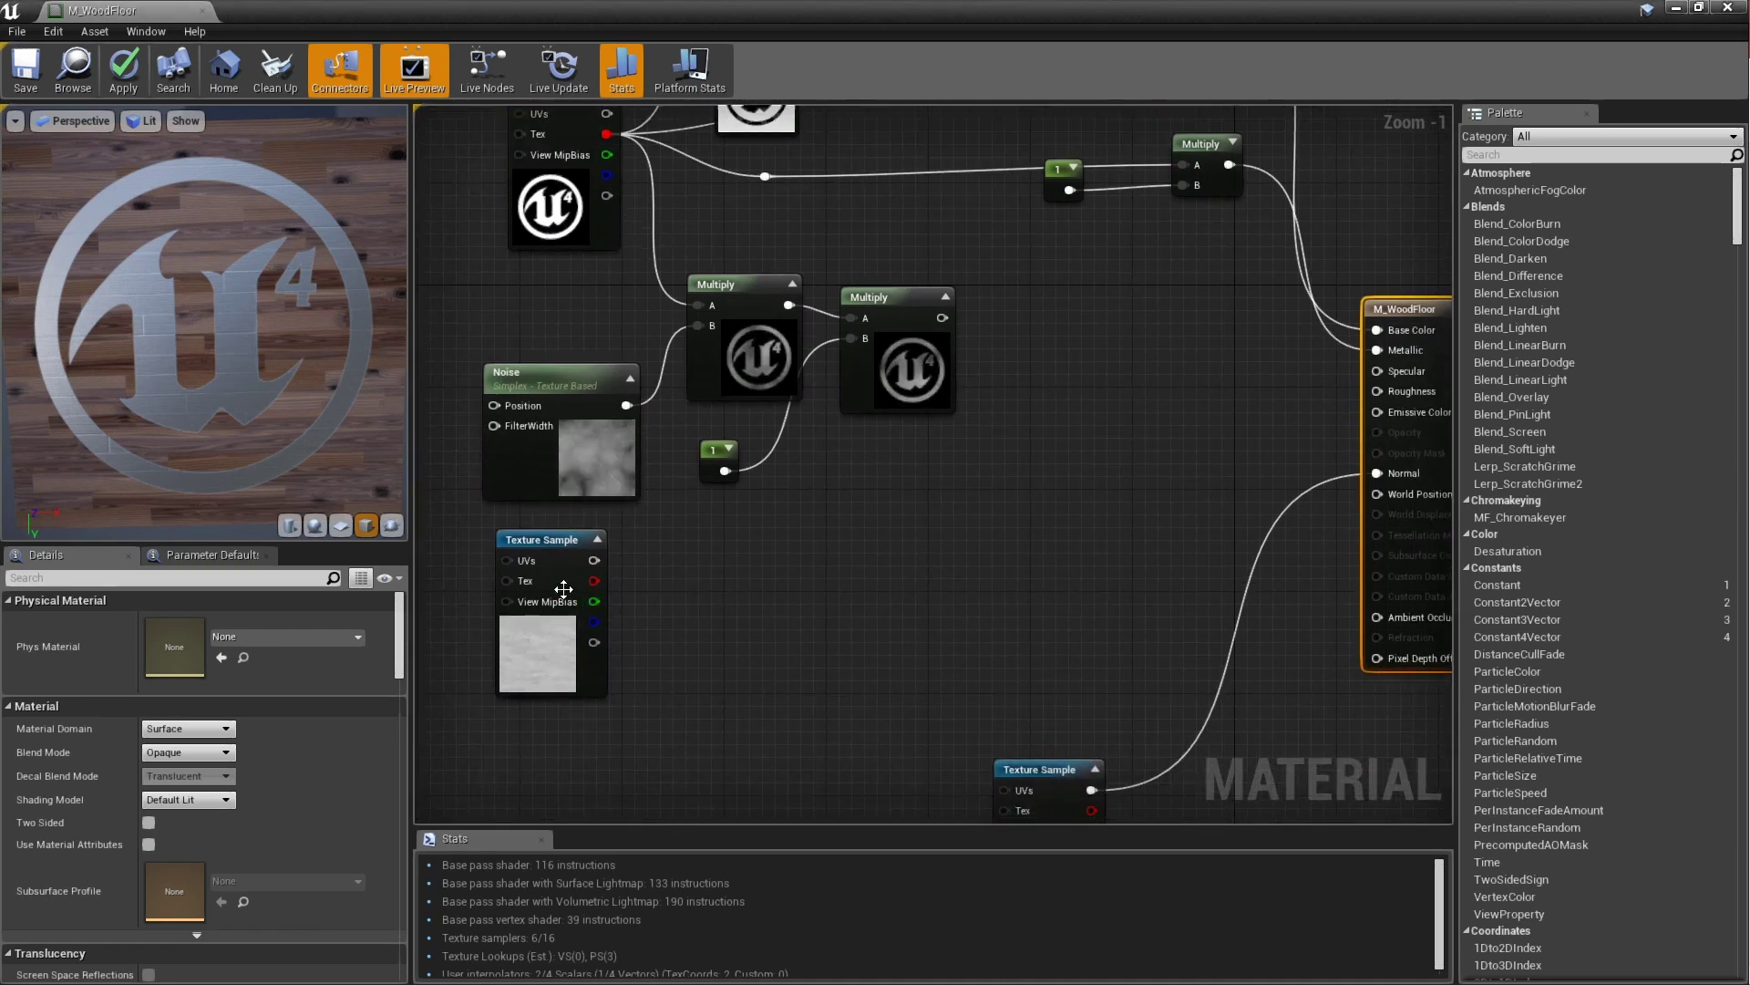
left_click_drag(591, 580, 697, 588)
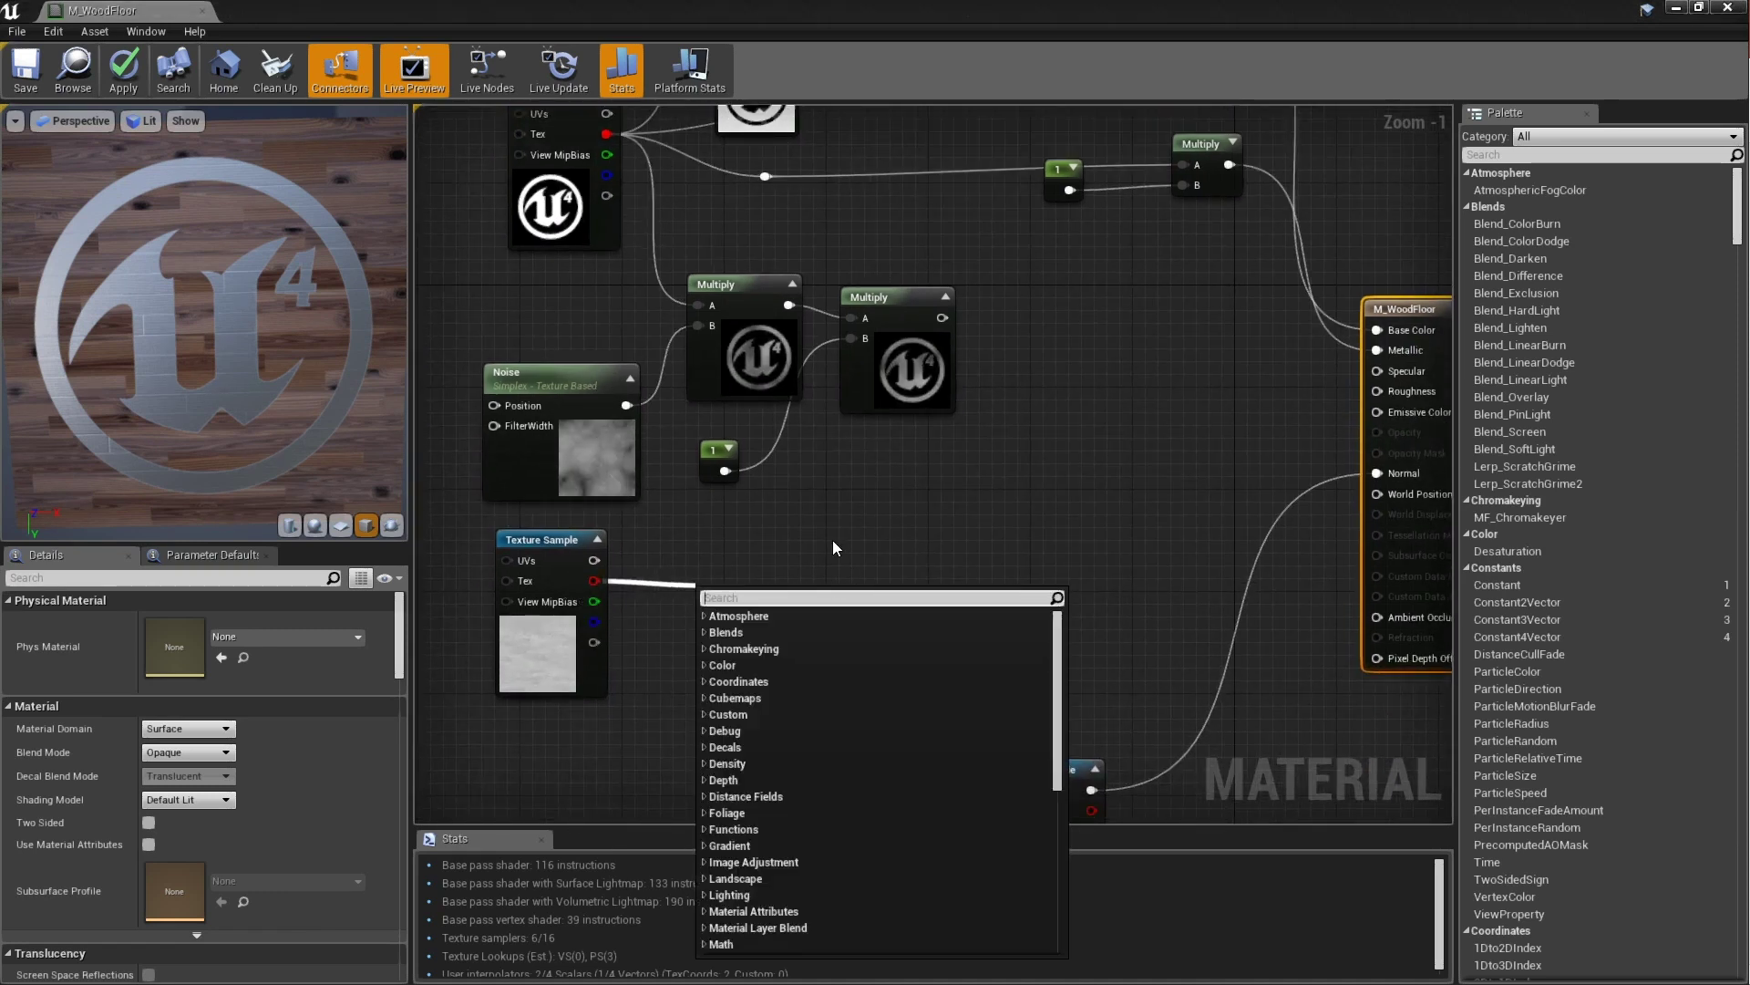
type("multiply")
key("Return")
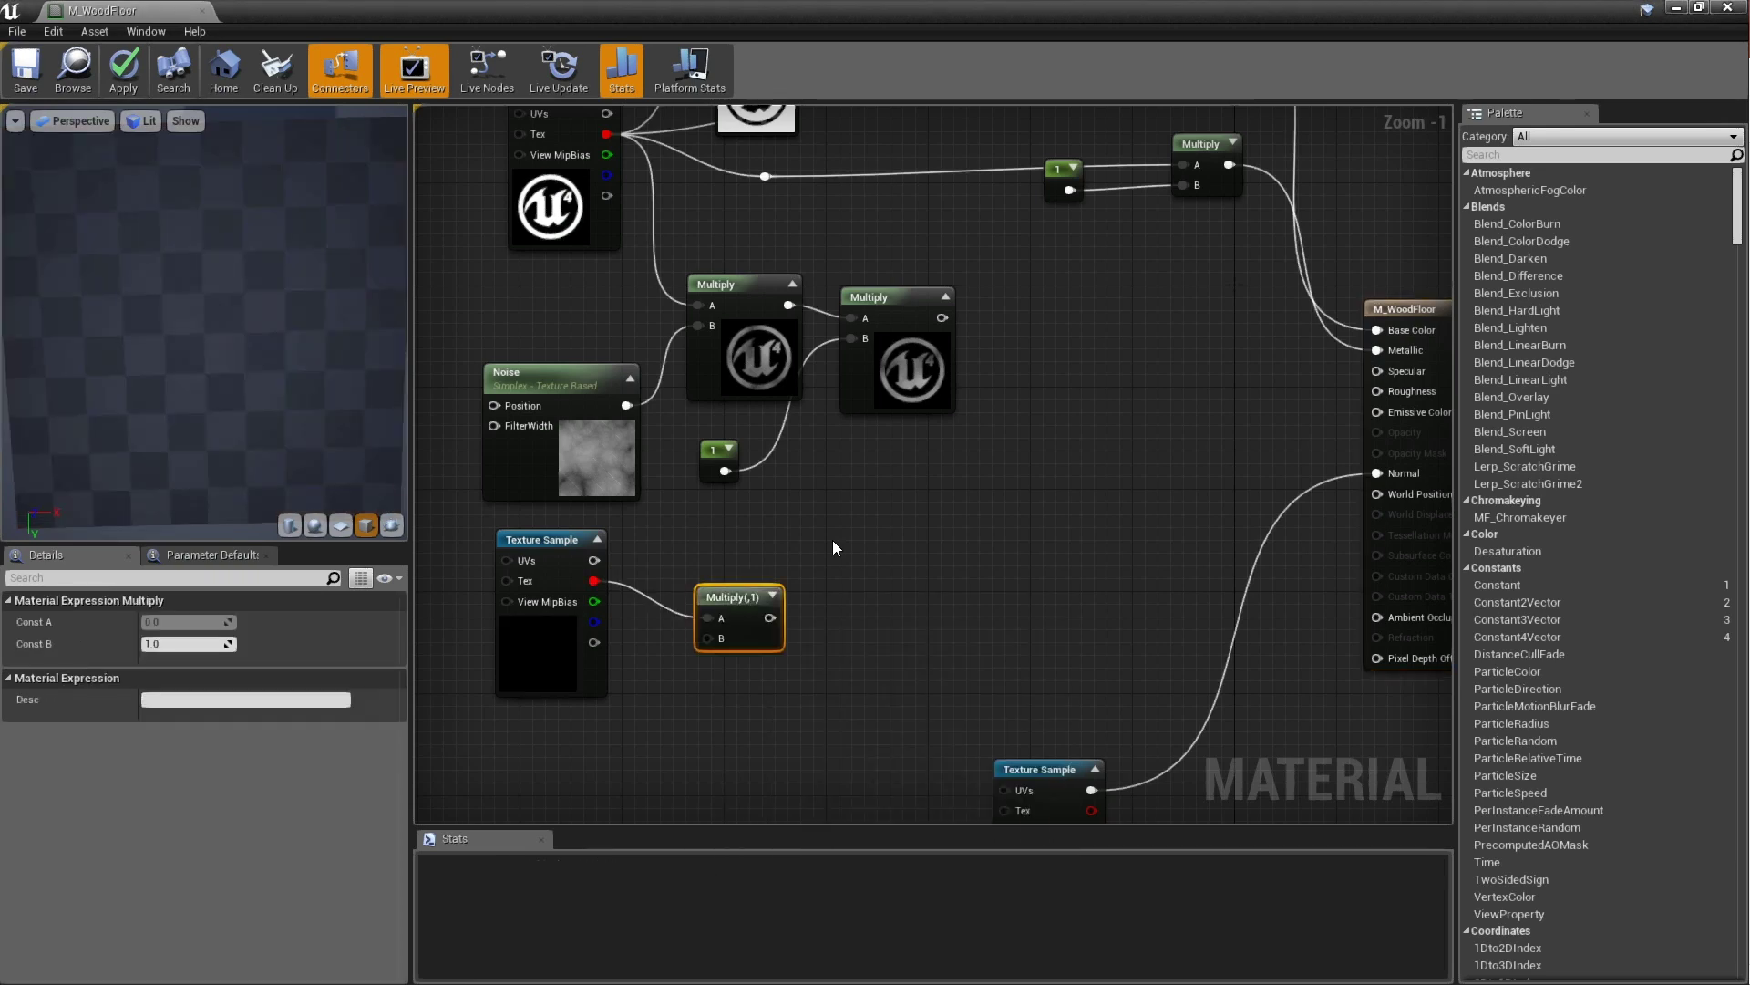
left_click_drag(742, 593, 822, 578)
Add a Constant of 1 below the roughness texture and connect it to input B of the roughness Multiply
left_click(674, 675)
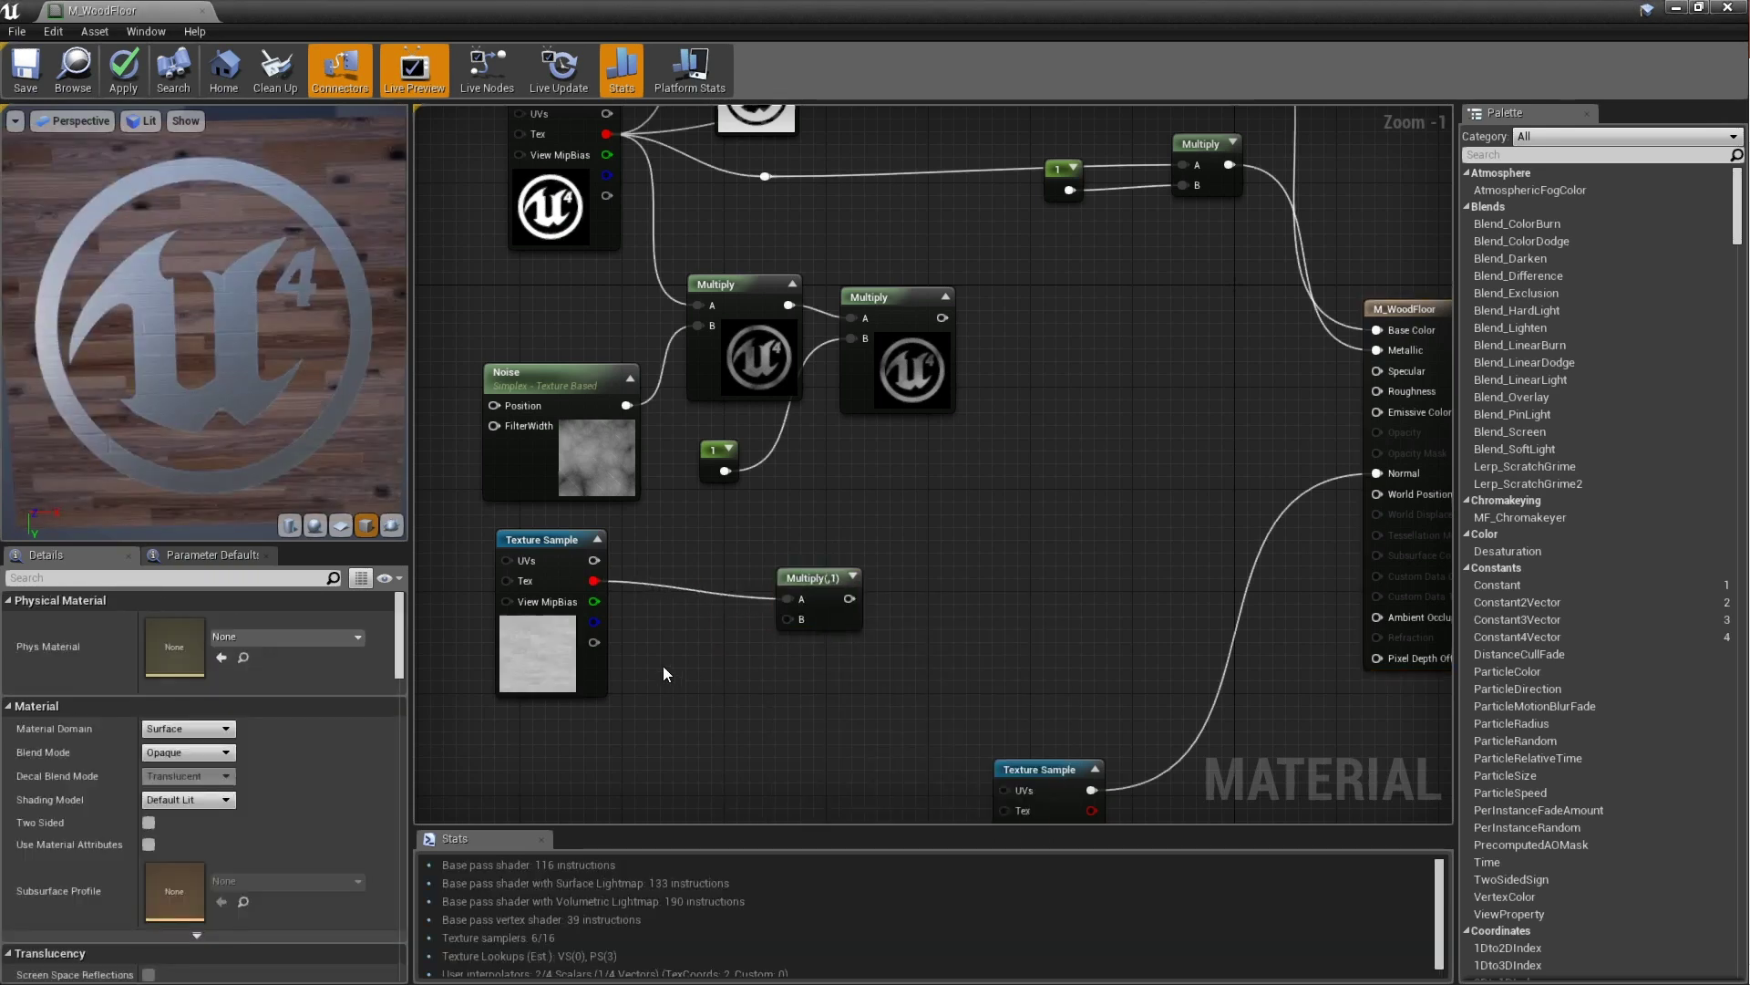
left_click(664, 676)
left_click(223, 622)
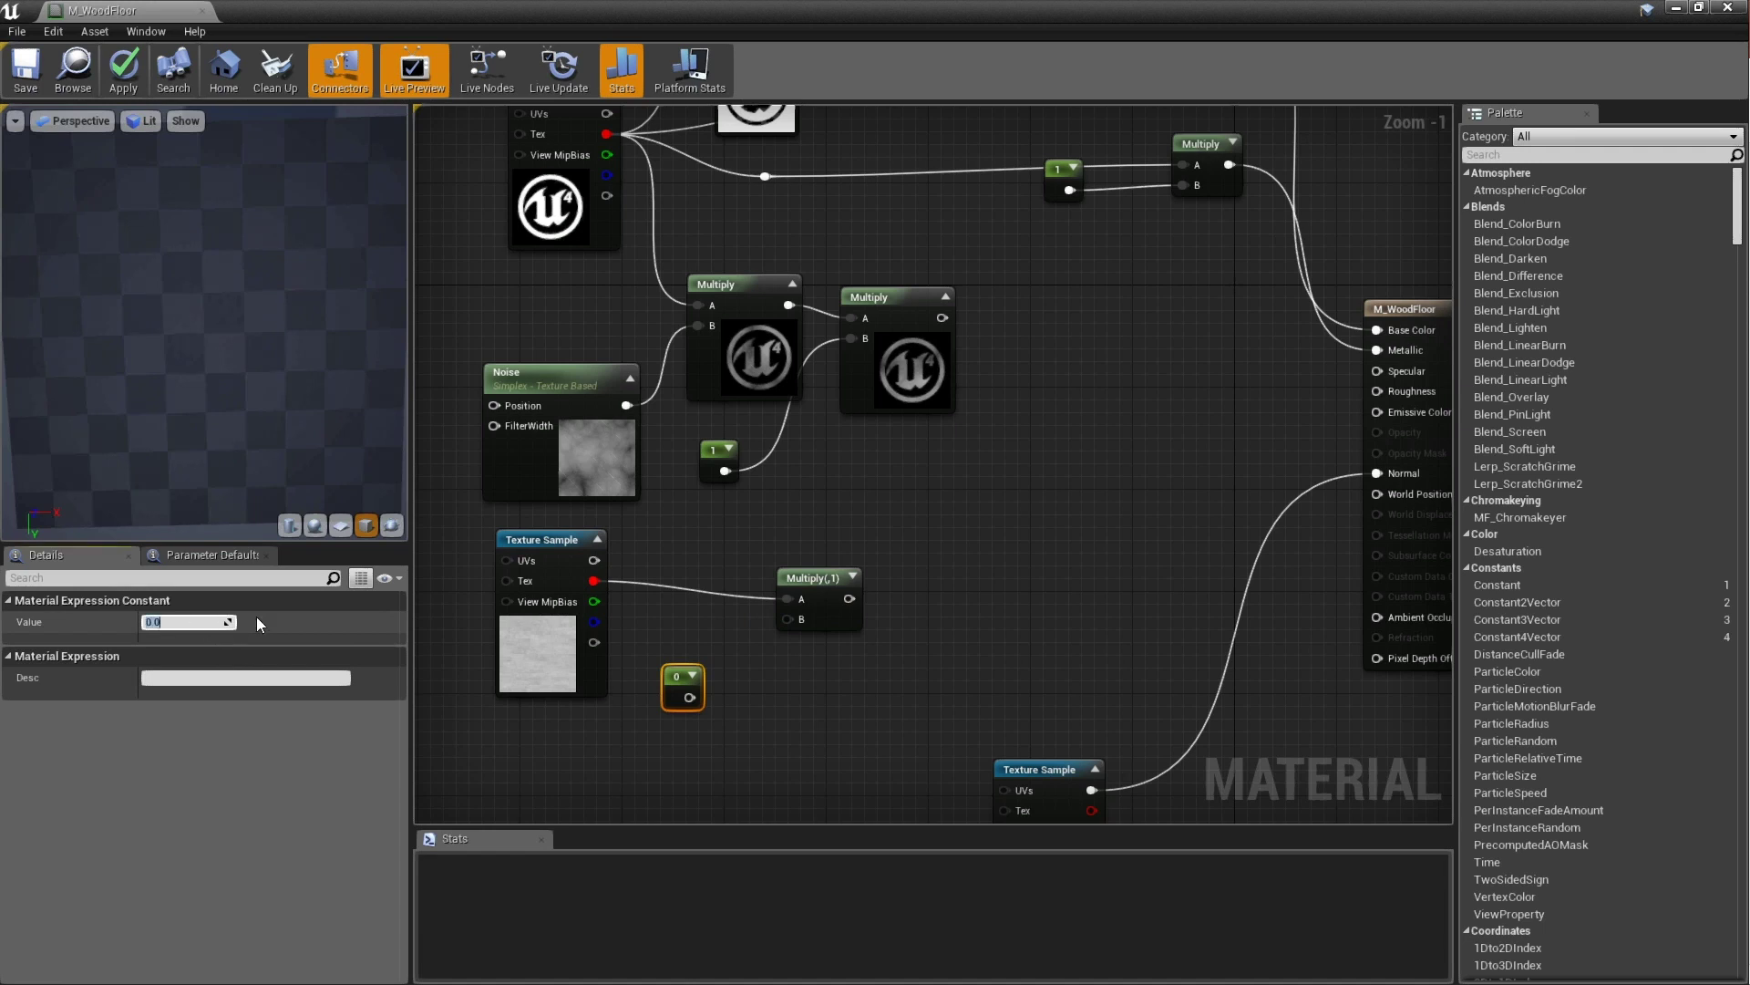
type("1")
key("Tab")
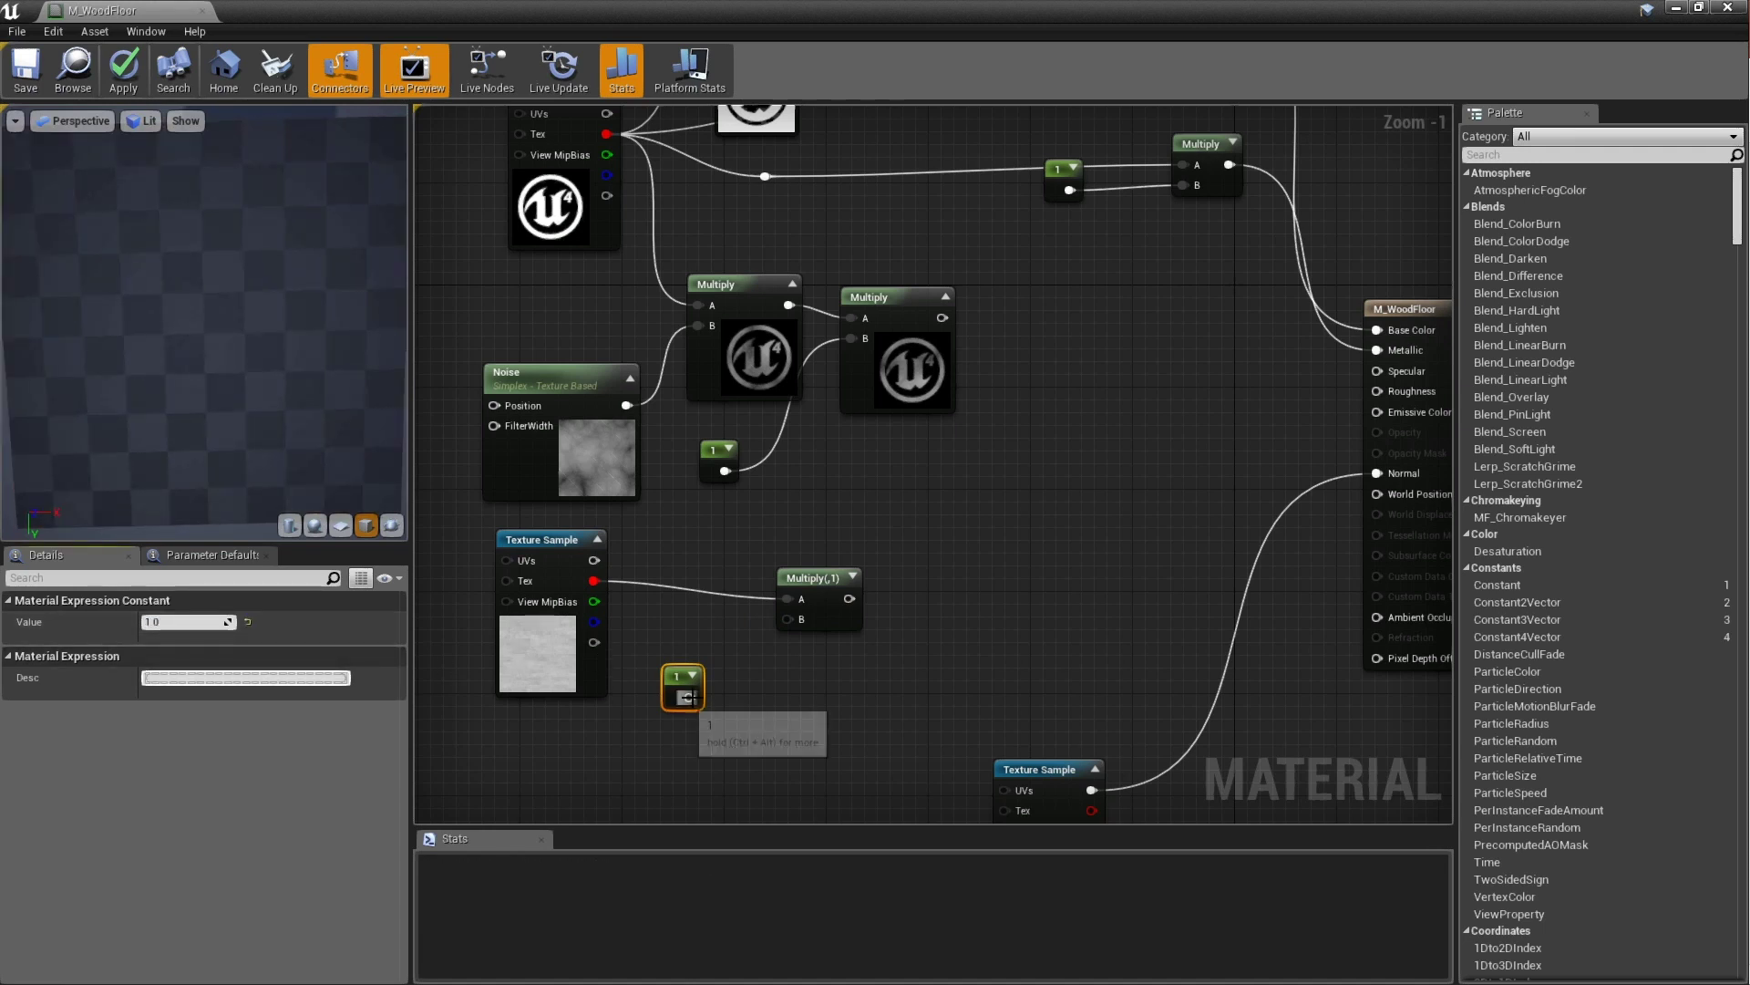
left_click_drag(688, 697, 795, 622)
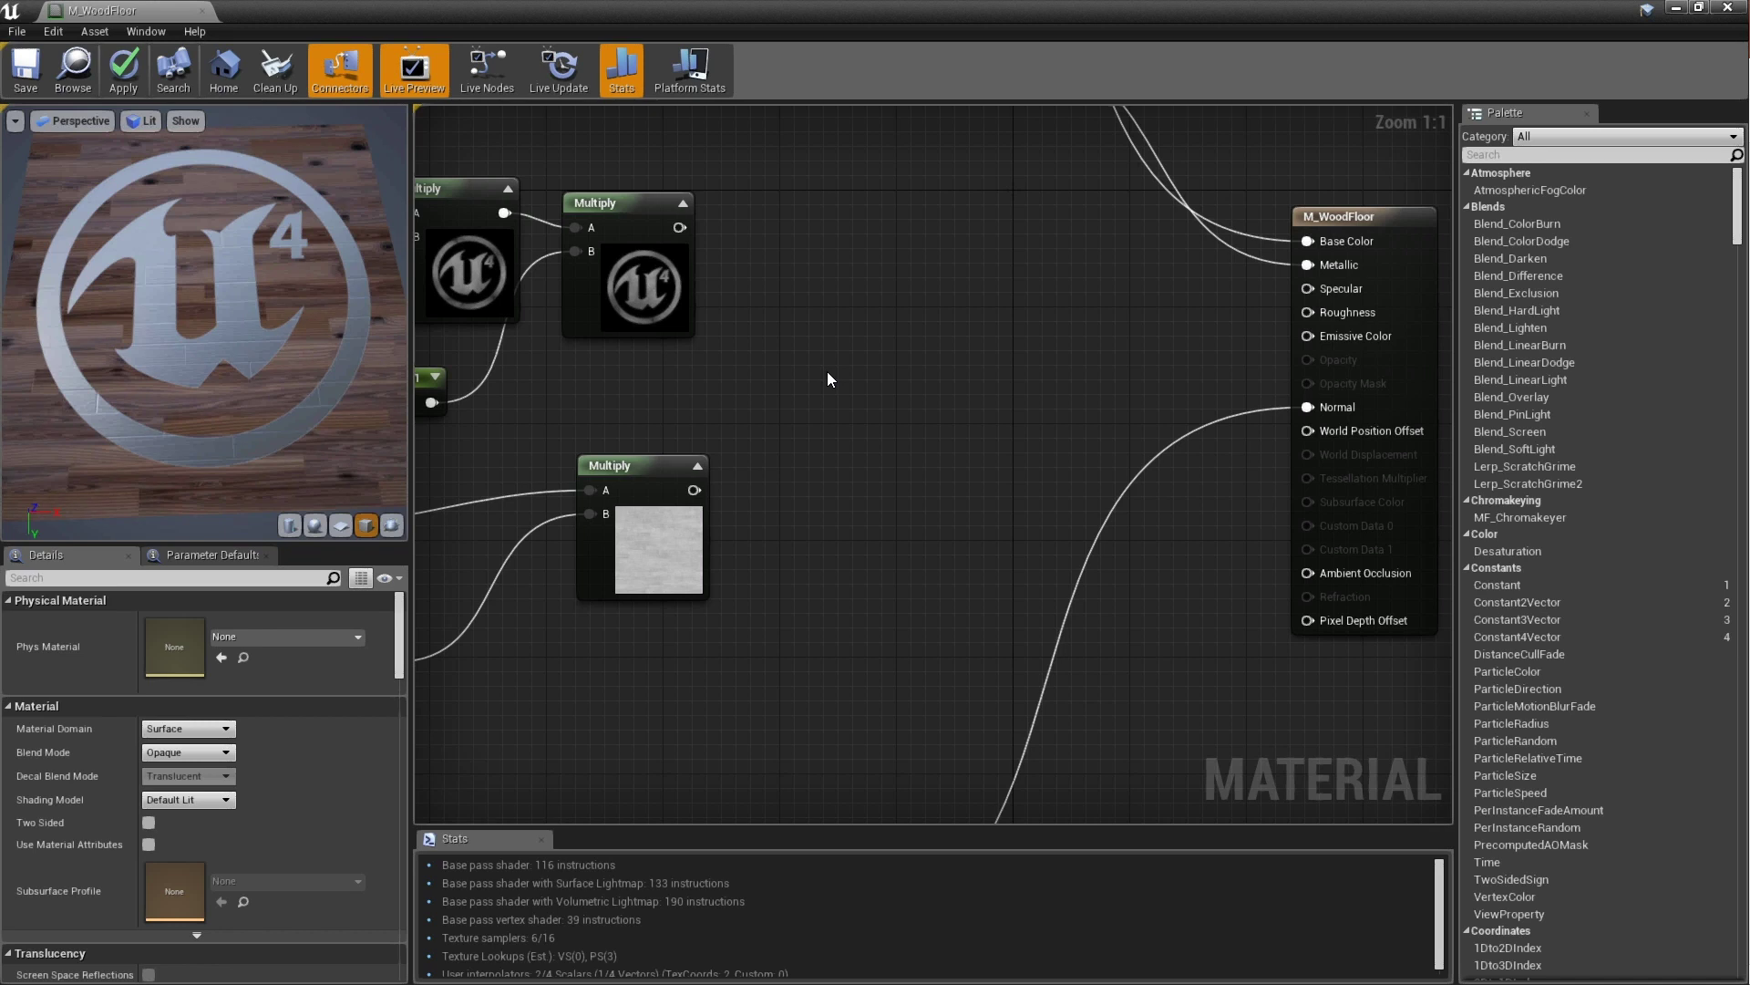
Add a Lerp node with the final logo-noise Multiply in input A and the roughness texture's Multiply in input B
left_click(845, 343)
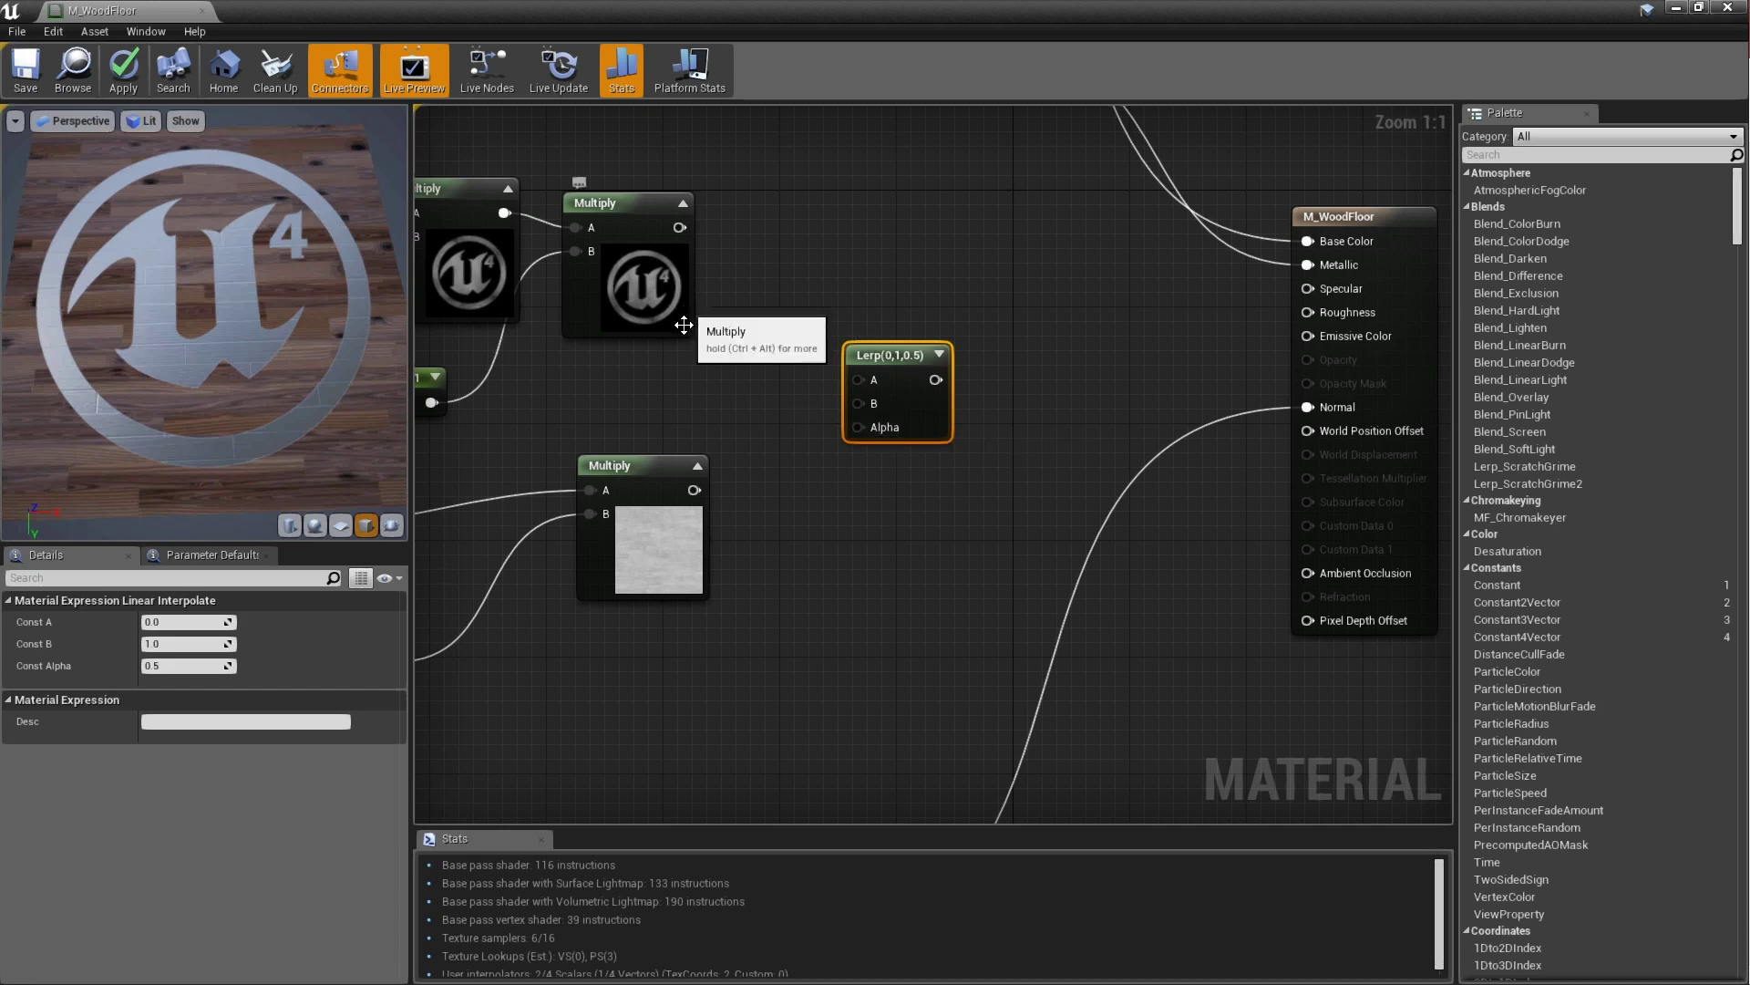
left_click(905, 341)
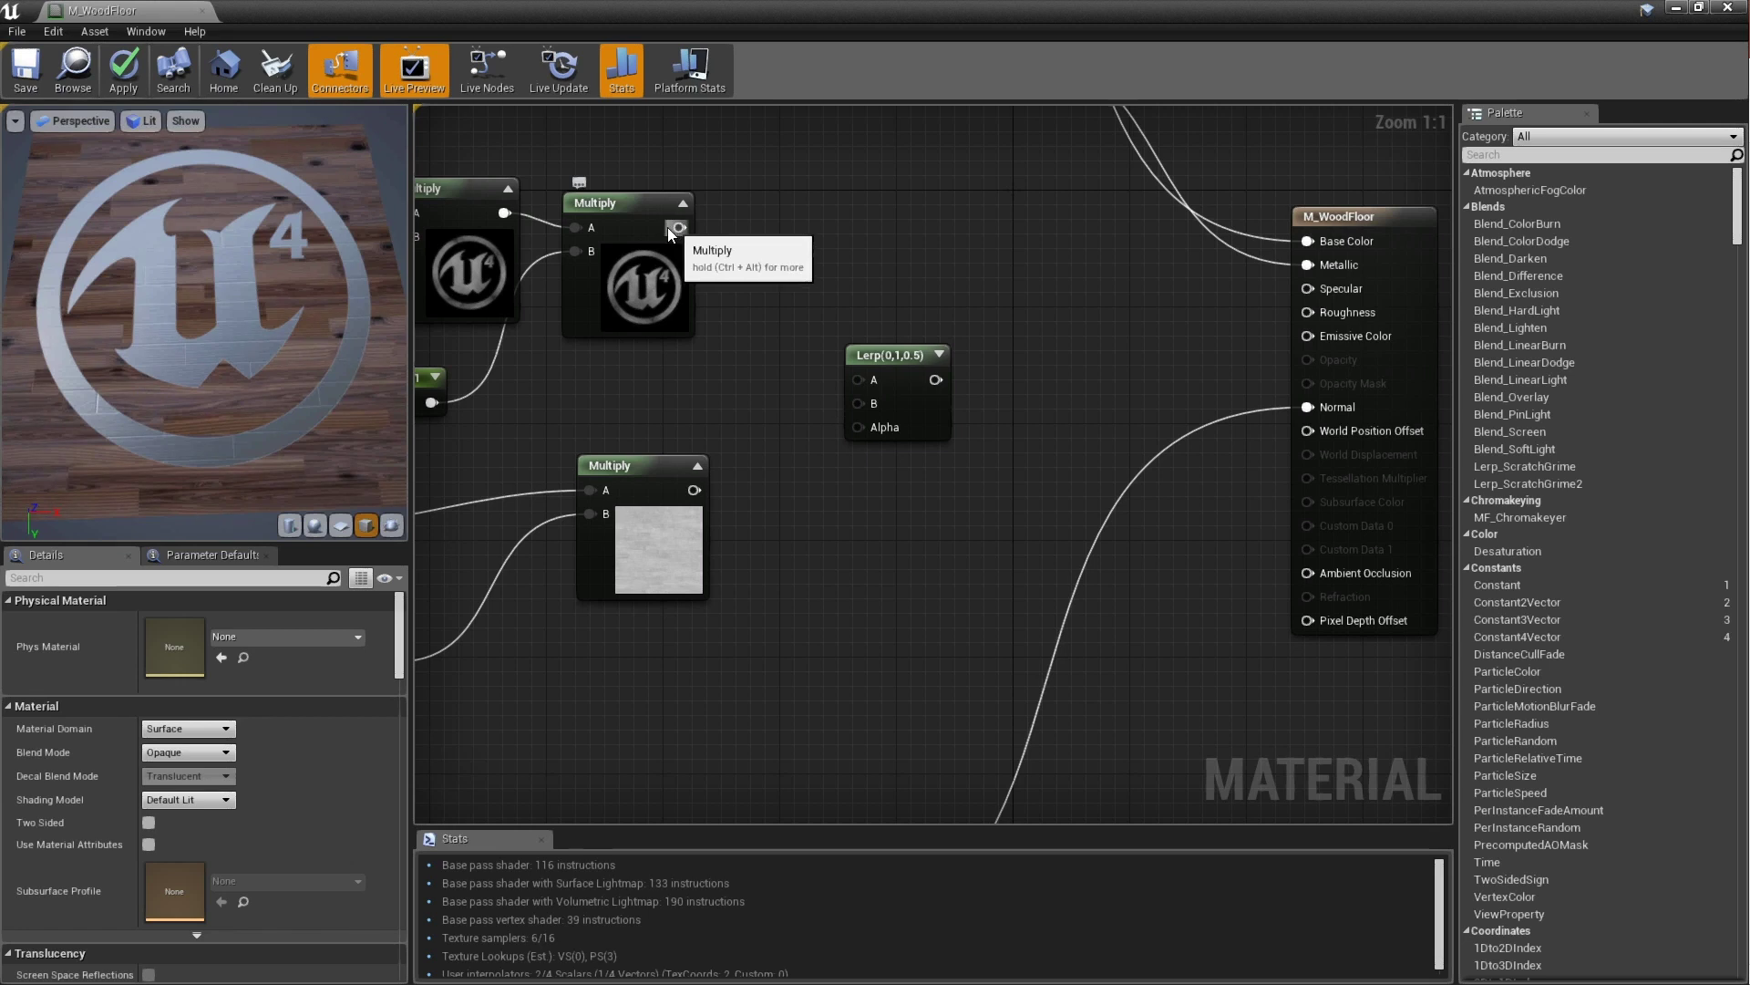
left_click_drag(680, 227, 859, 380)
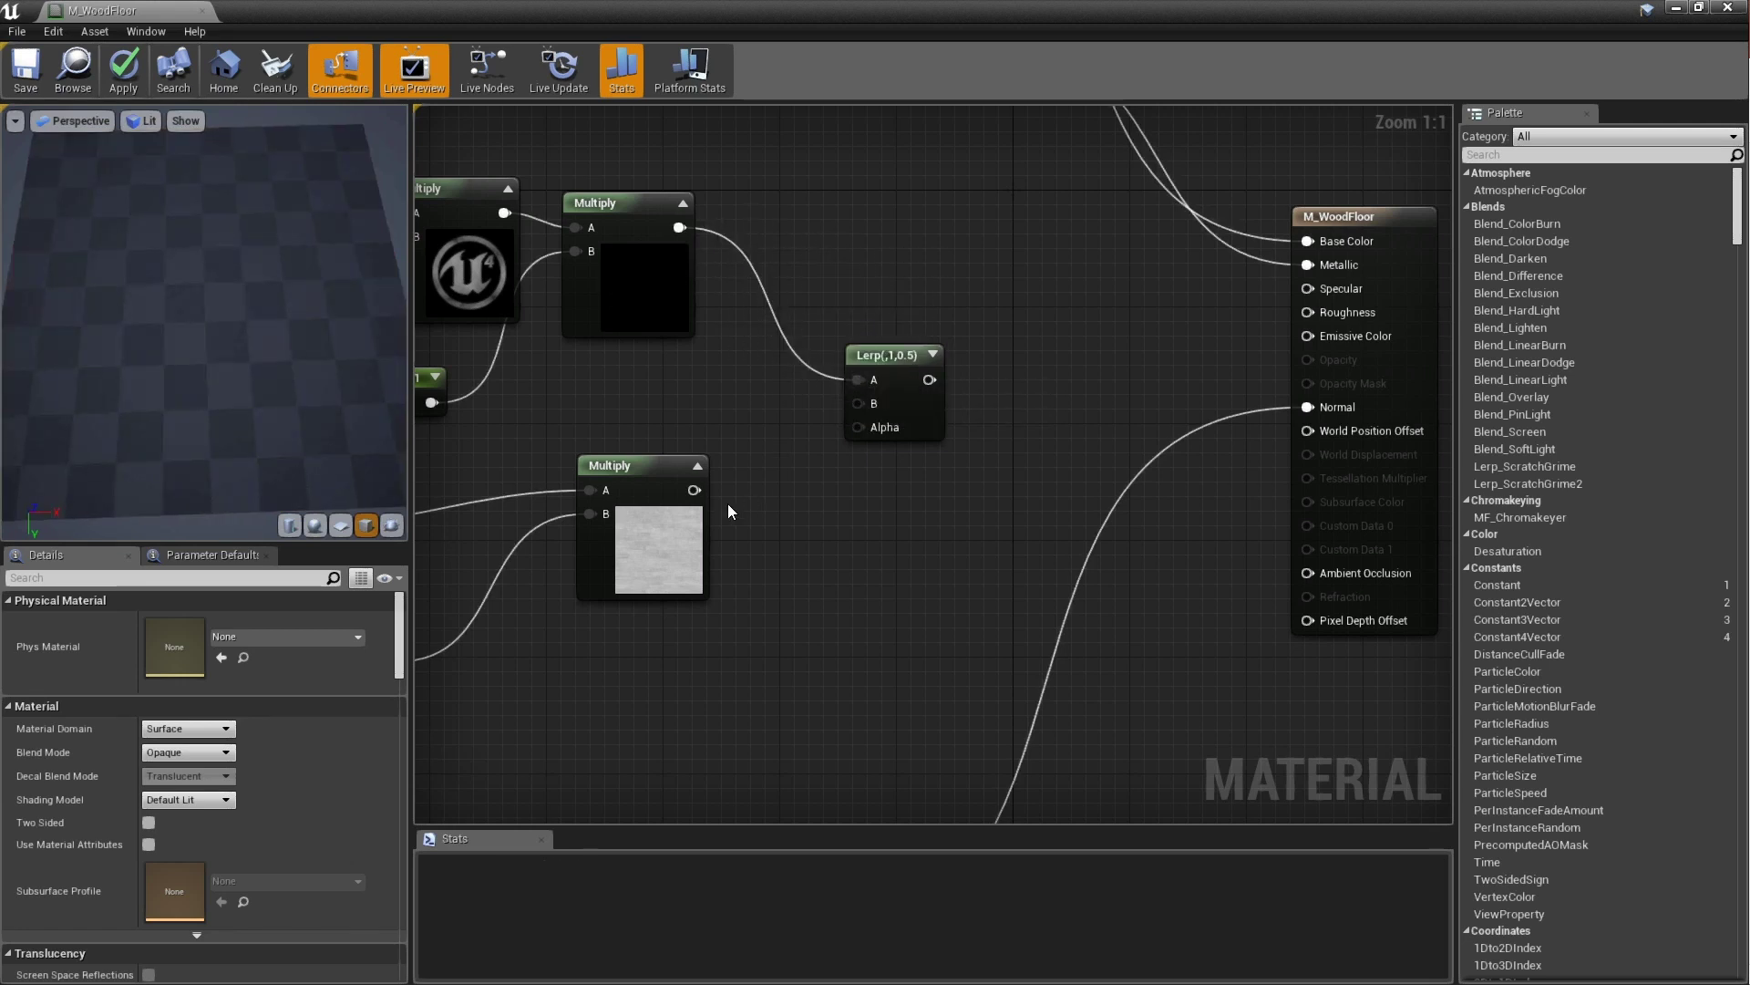
left_click_drag(694, 490, 865, 412)
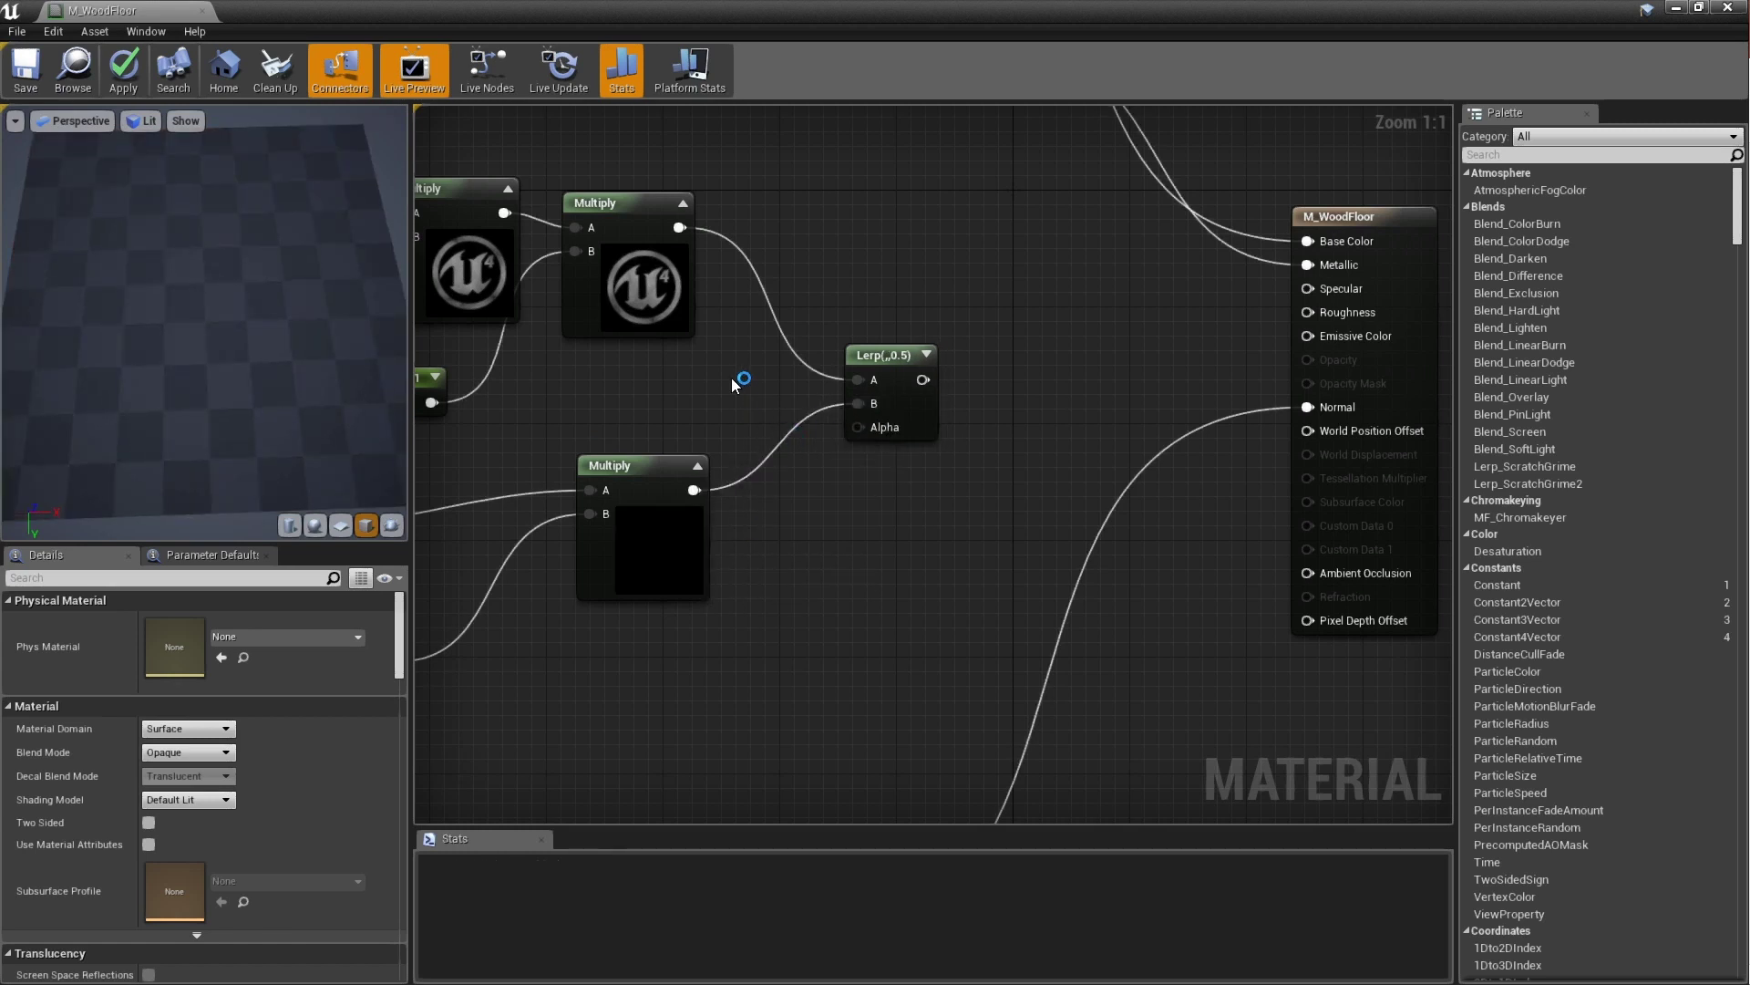
Connect the inverted logo mask (1-x) to the roughness Lerp's Alpha and the Lerp's output to the material's Roughness input
right_click_drag(741, 371, 825, 412)
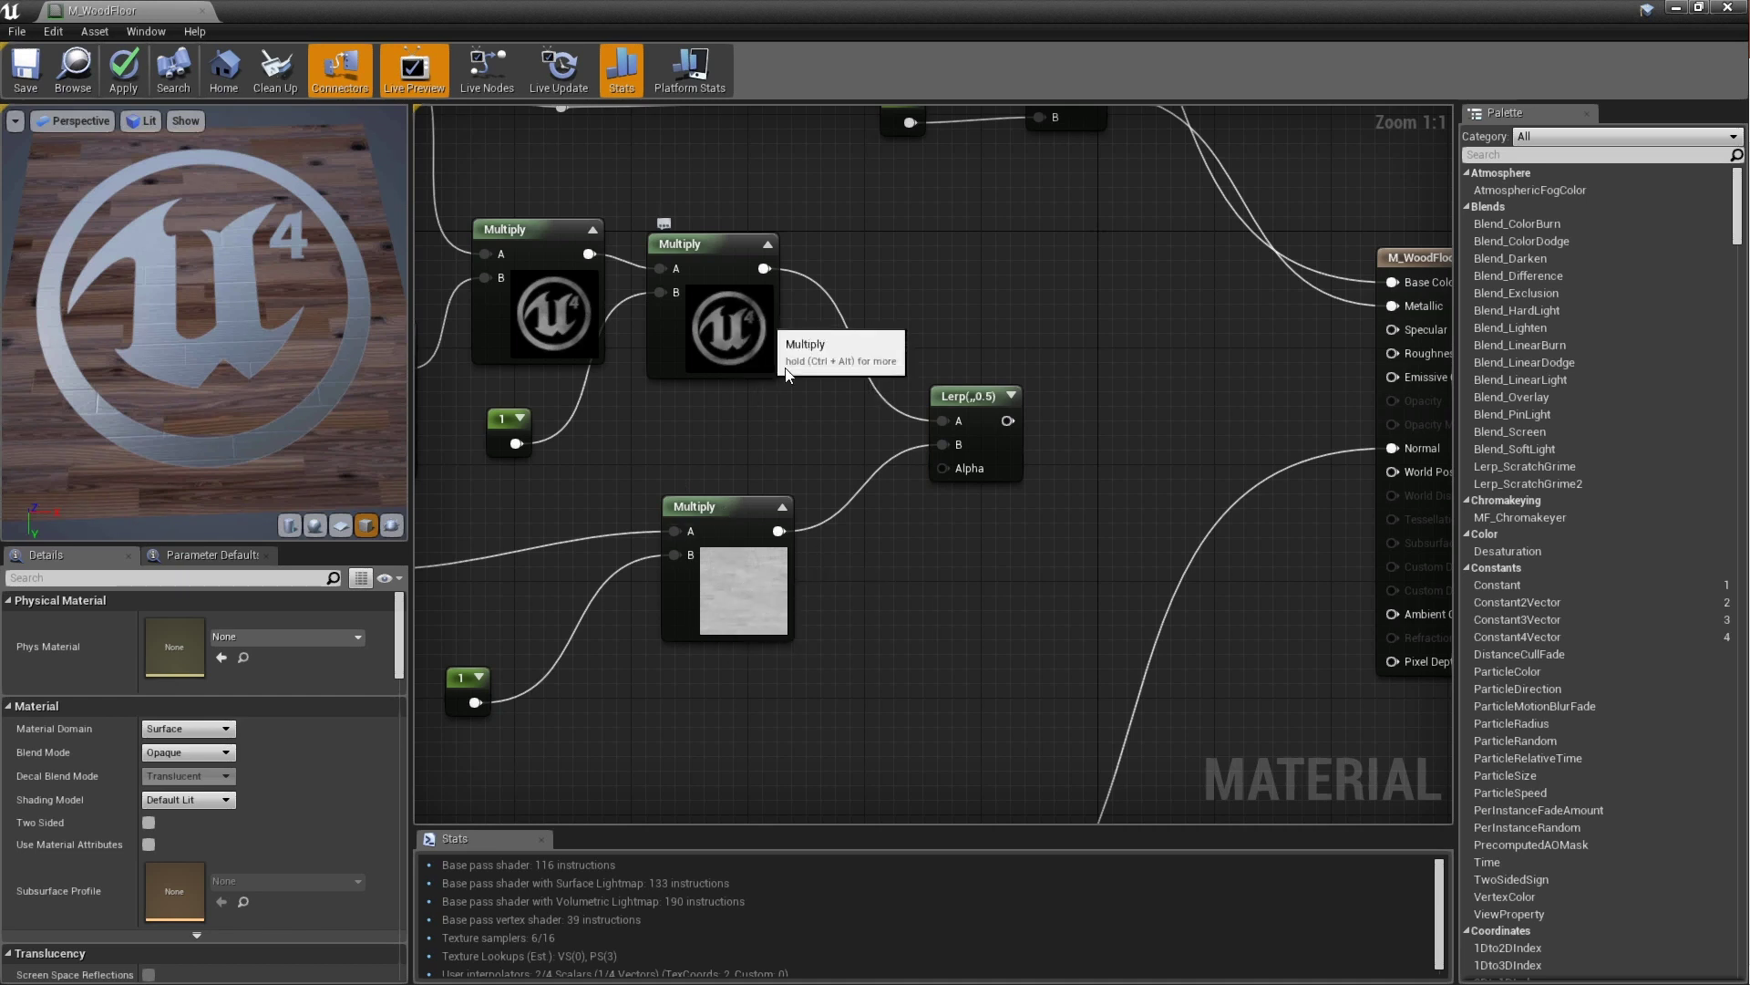
right_click_drag(782, 392, 883, 525)
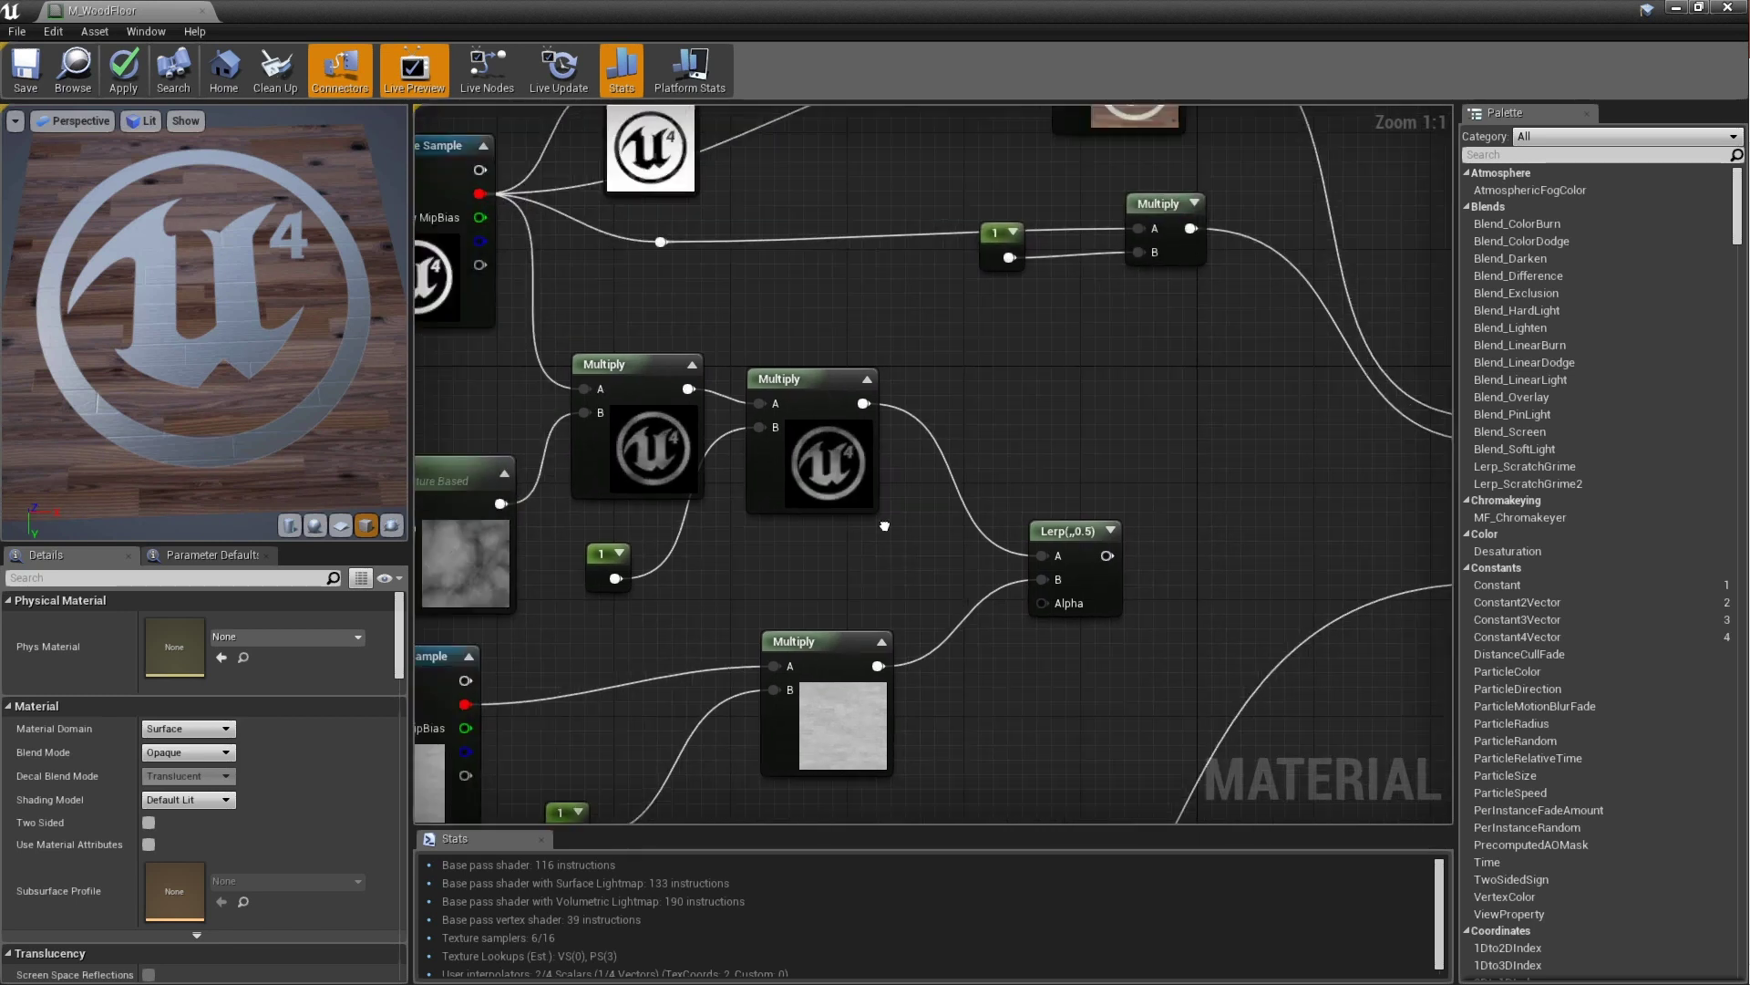
scroll(855, 474, "down", 1)
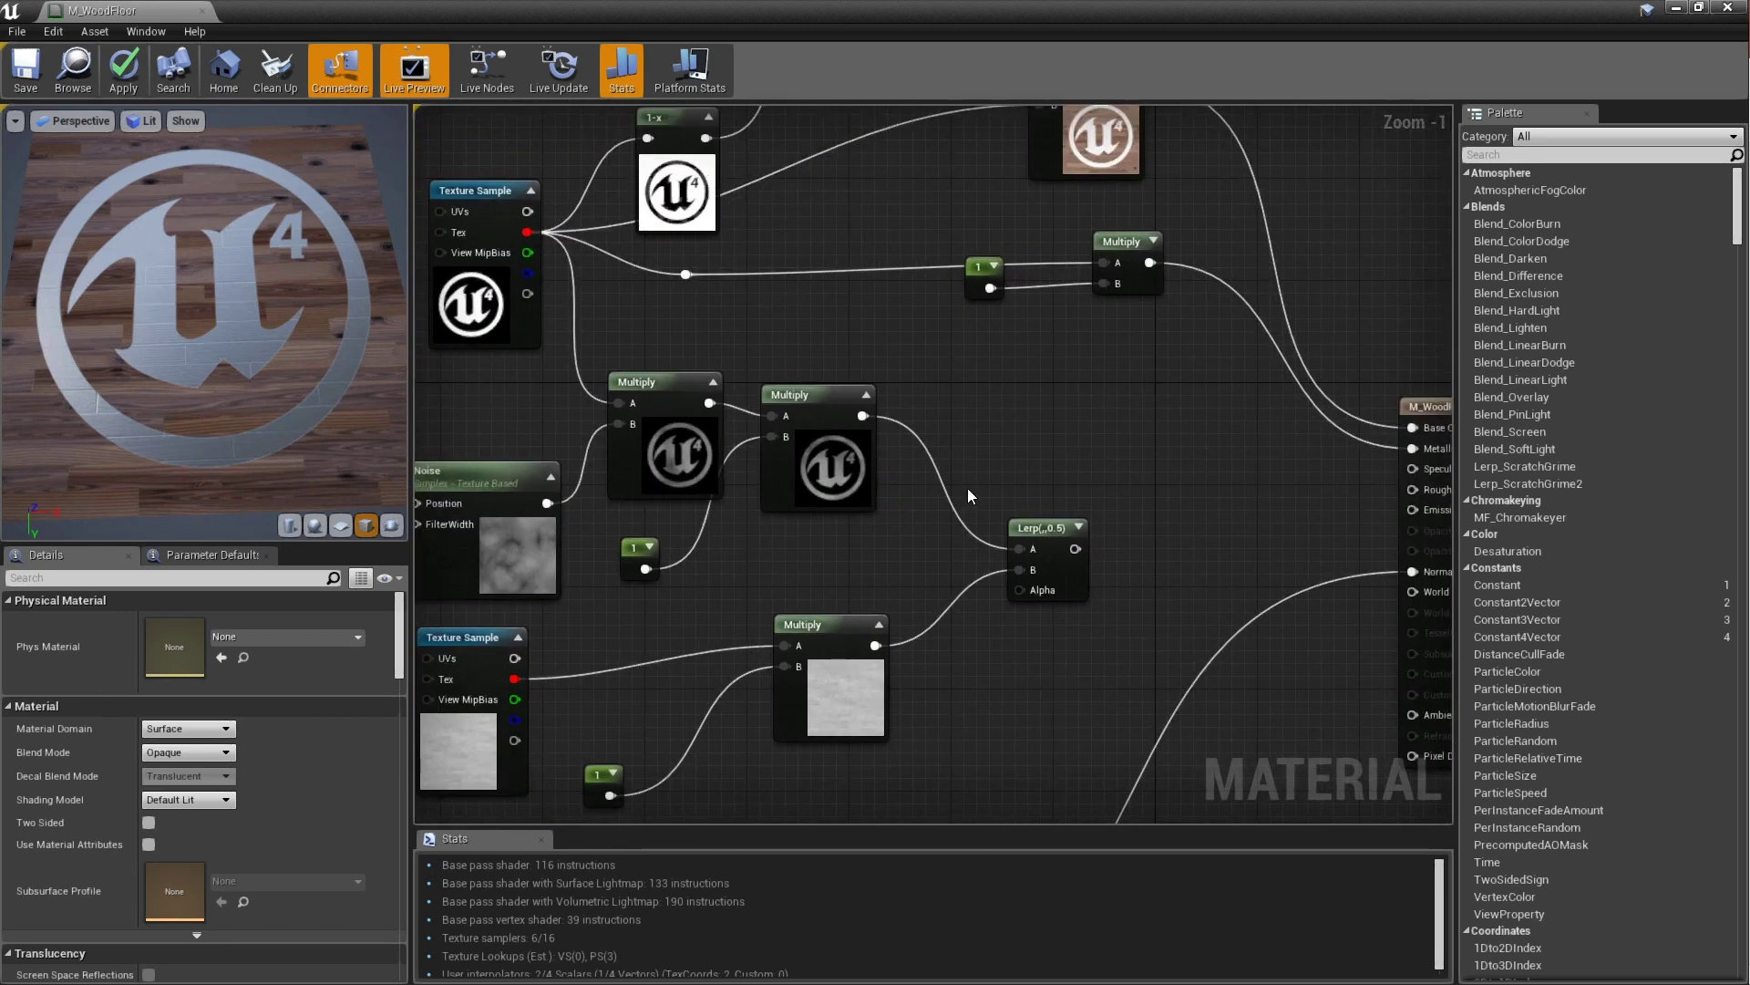
left_click_drag(705, 138, 1025, 594)
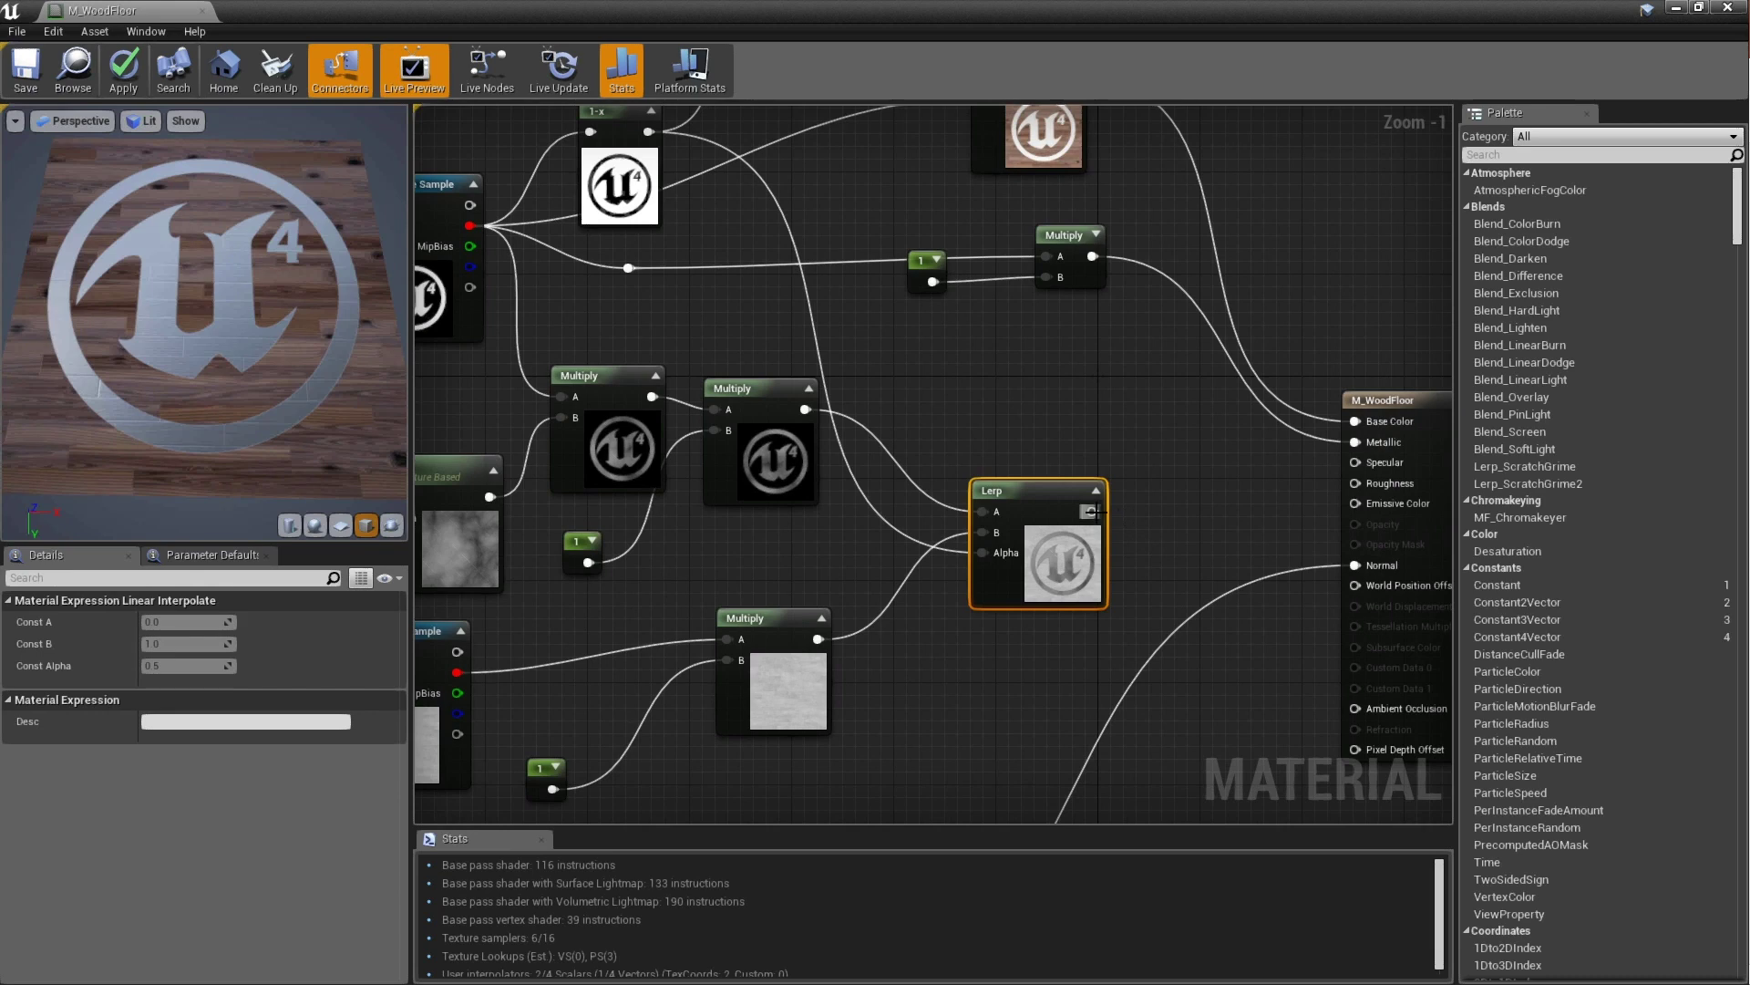
left_click_drag(1094, 510, 1356, 485)
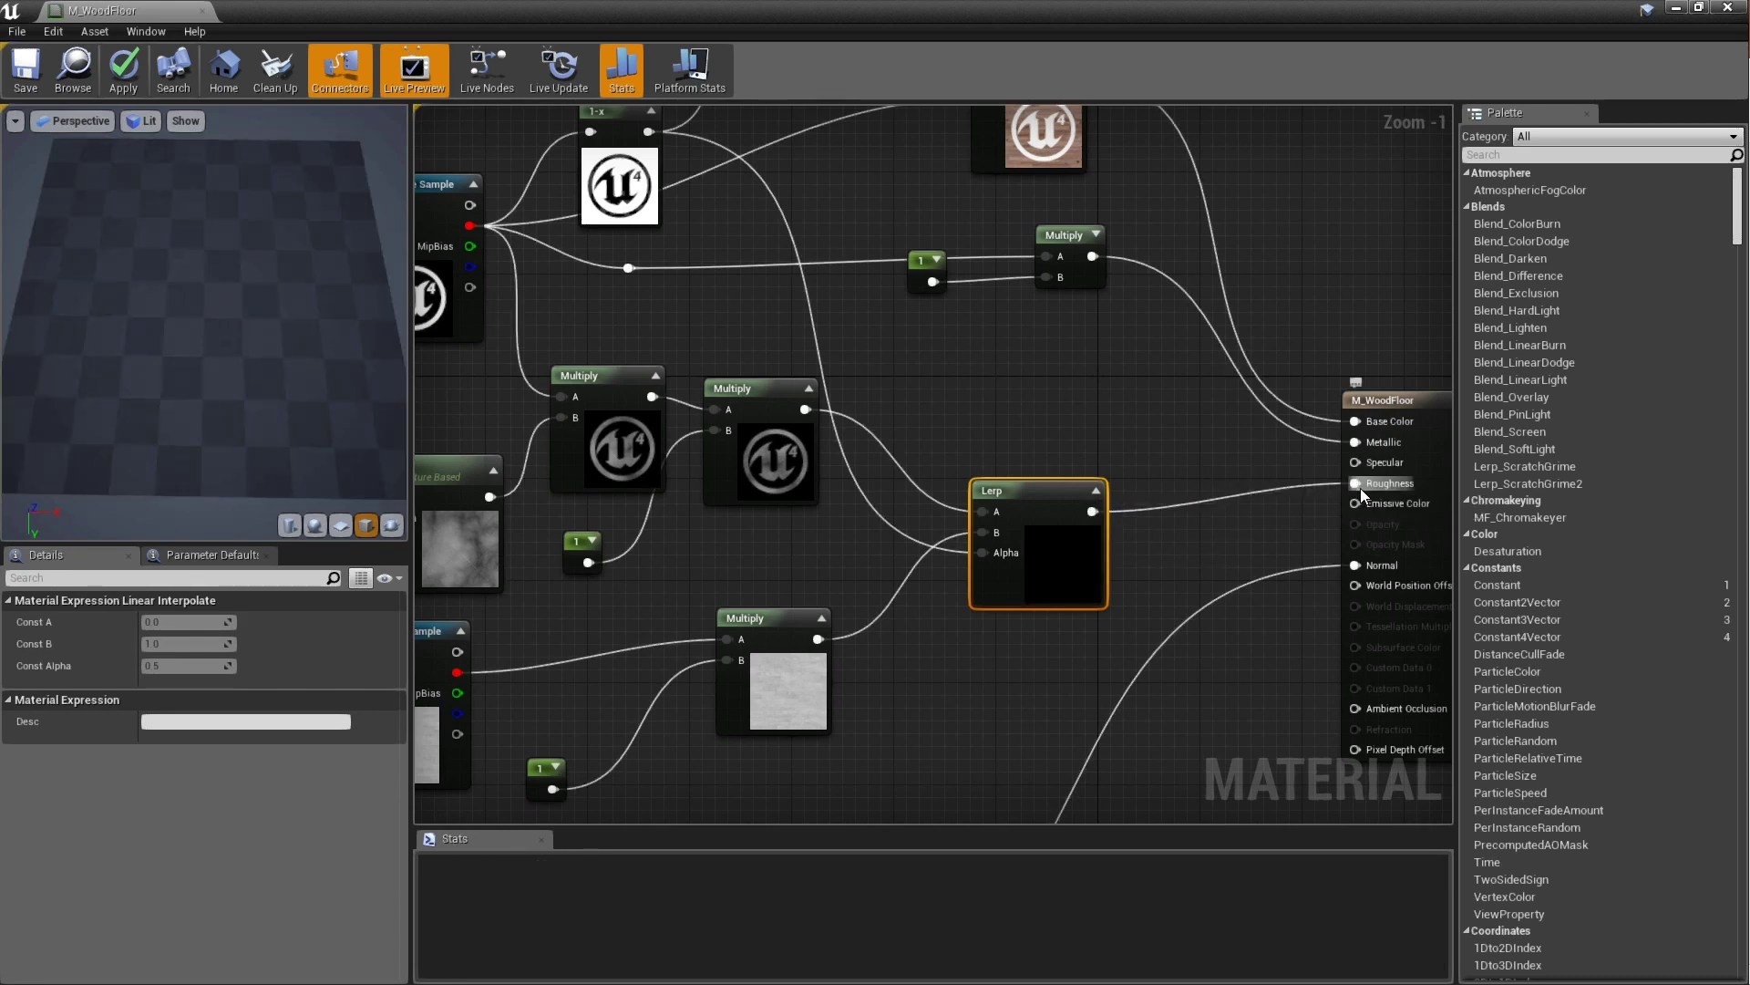
left_click_drag(215, 394, 242, 341)
scroll(170, 370, "up", 3)
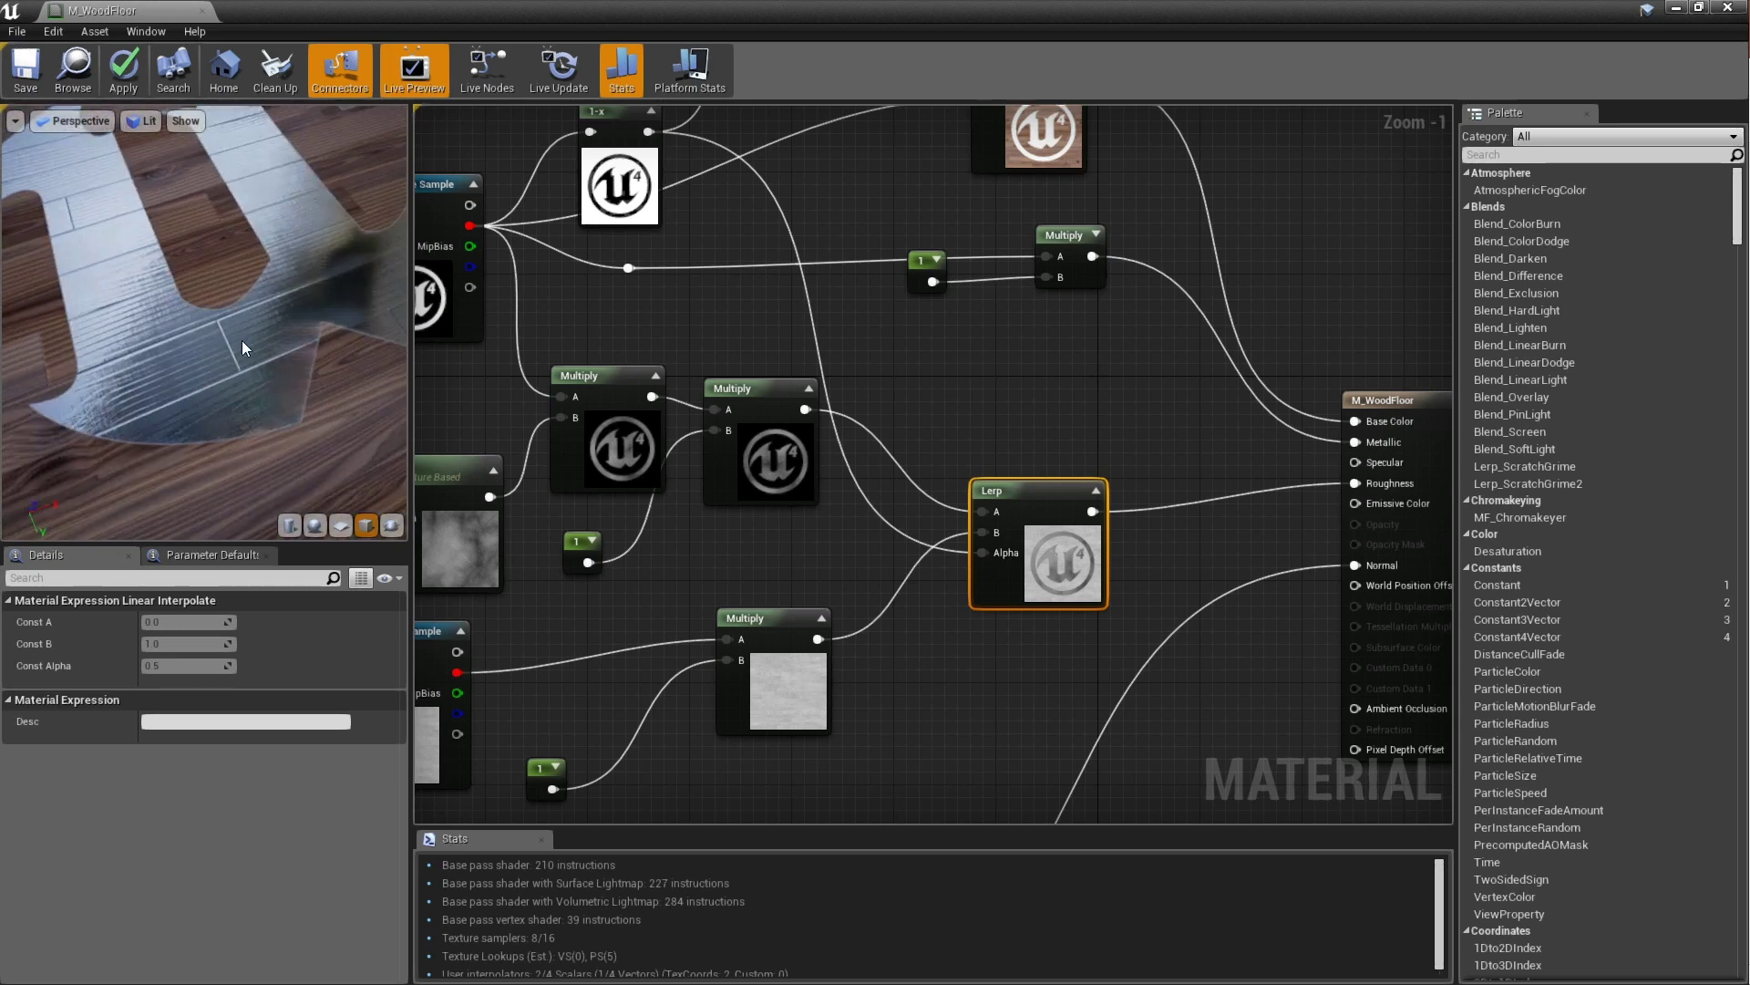
left_click_drag(260, 402, 270, 354)
scroll(277, 348, "down", 5)
scroll(226, 337, "up", 5)
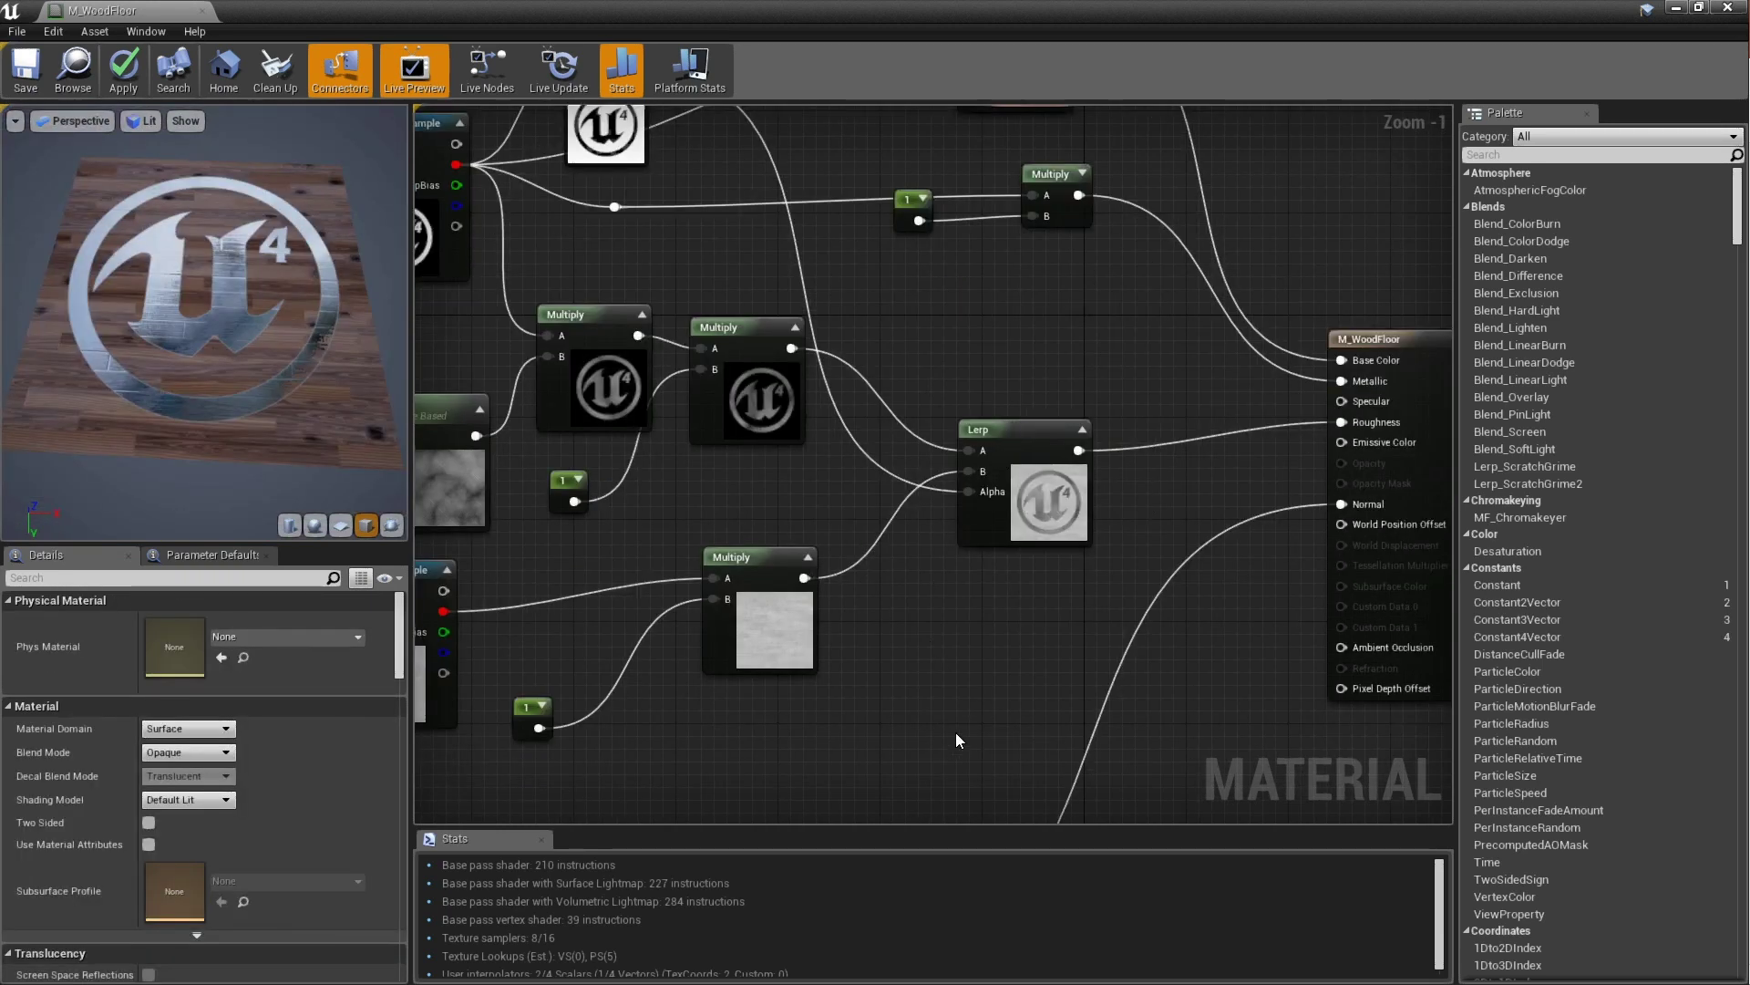
Add a Lerp to the right of the wood normal texture and connect that texture's RGB output to input B
right_click_drag(989, 735, 978, 323)
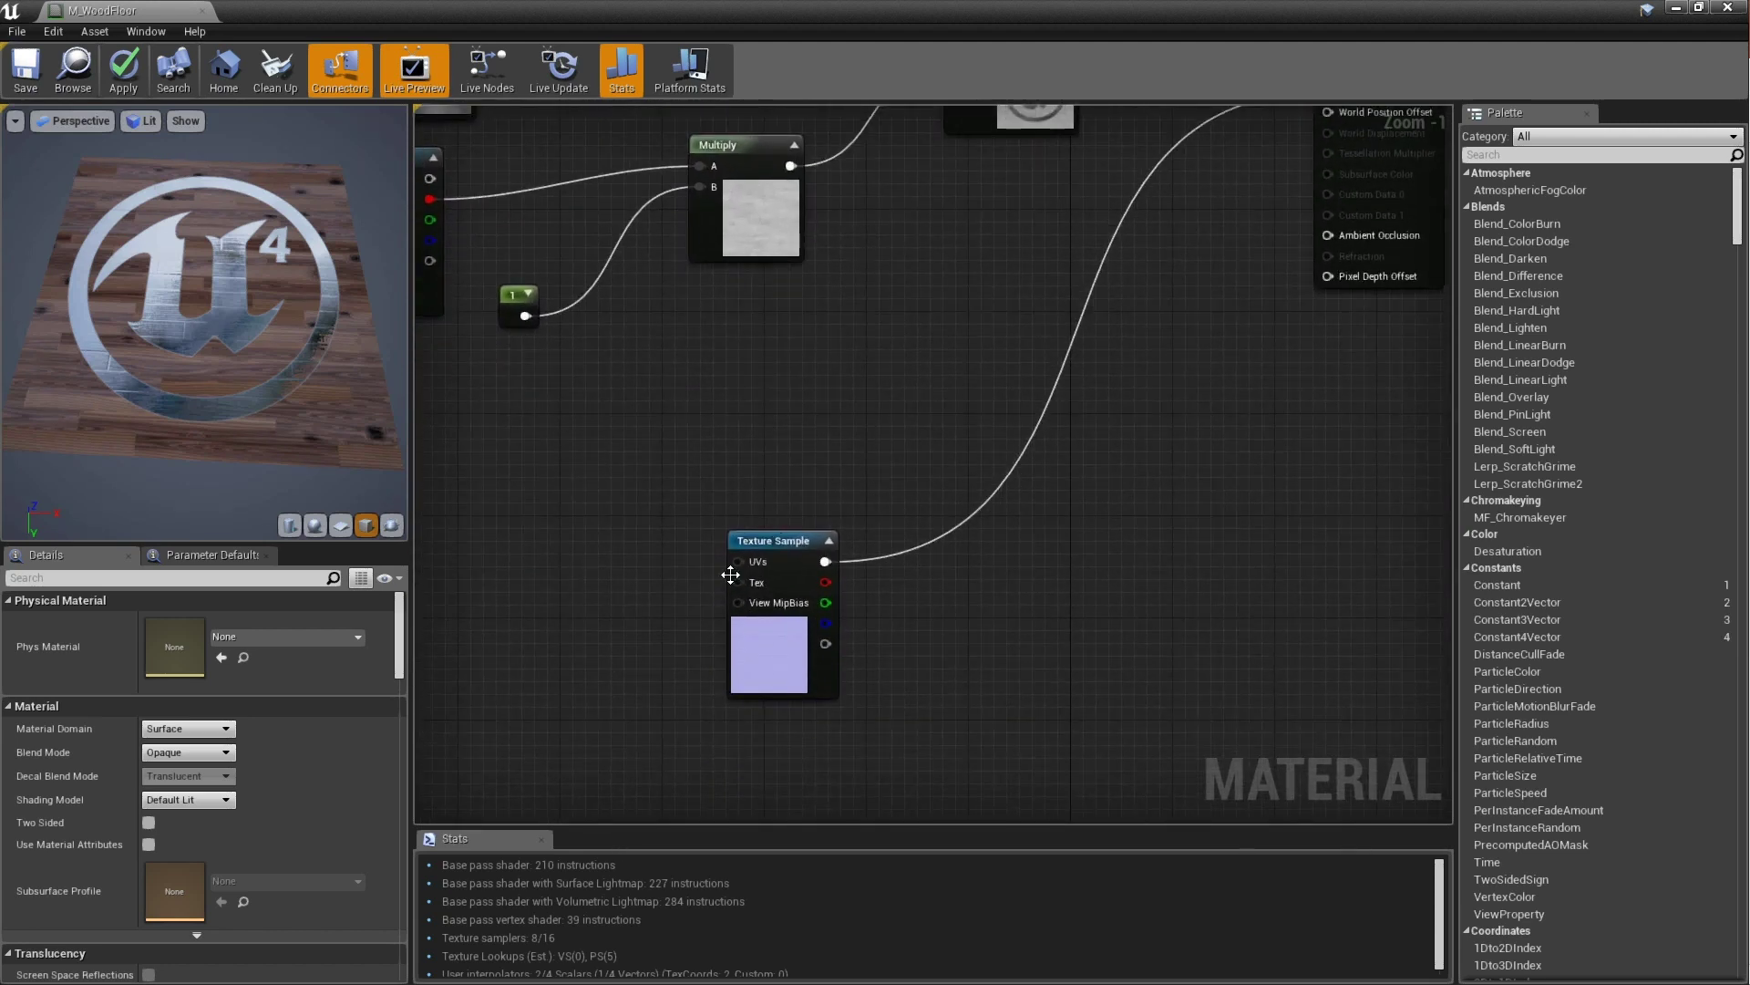
left_click_drag(780, 567, 807, 555)
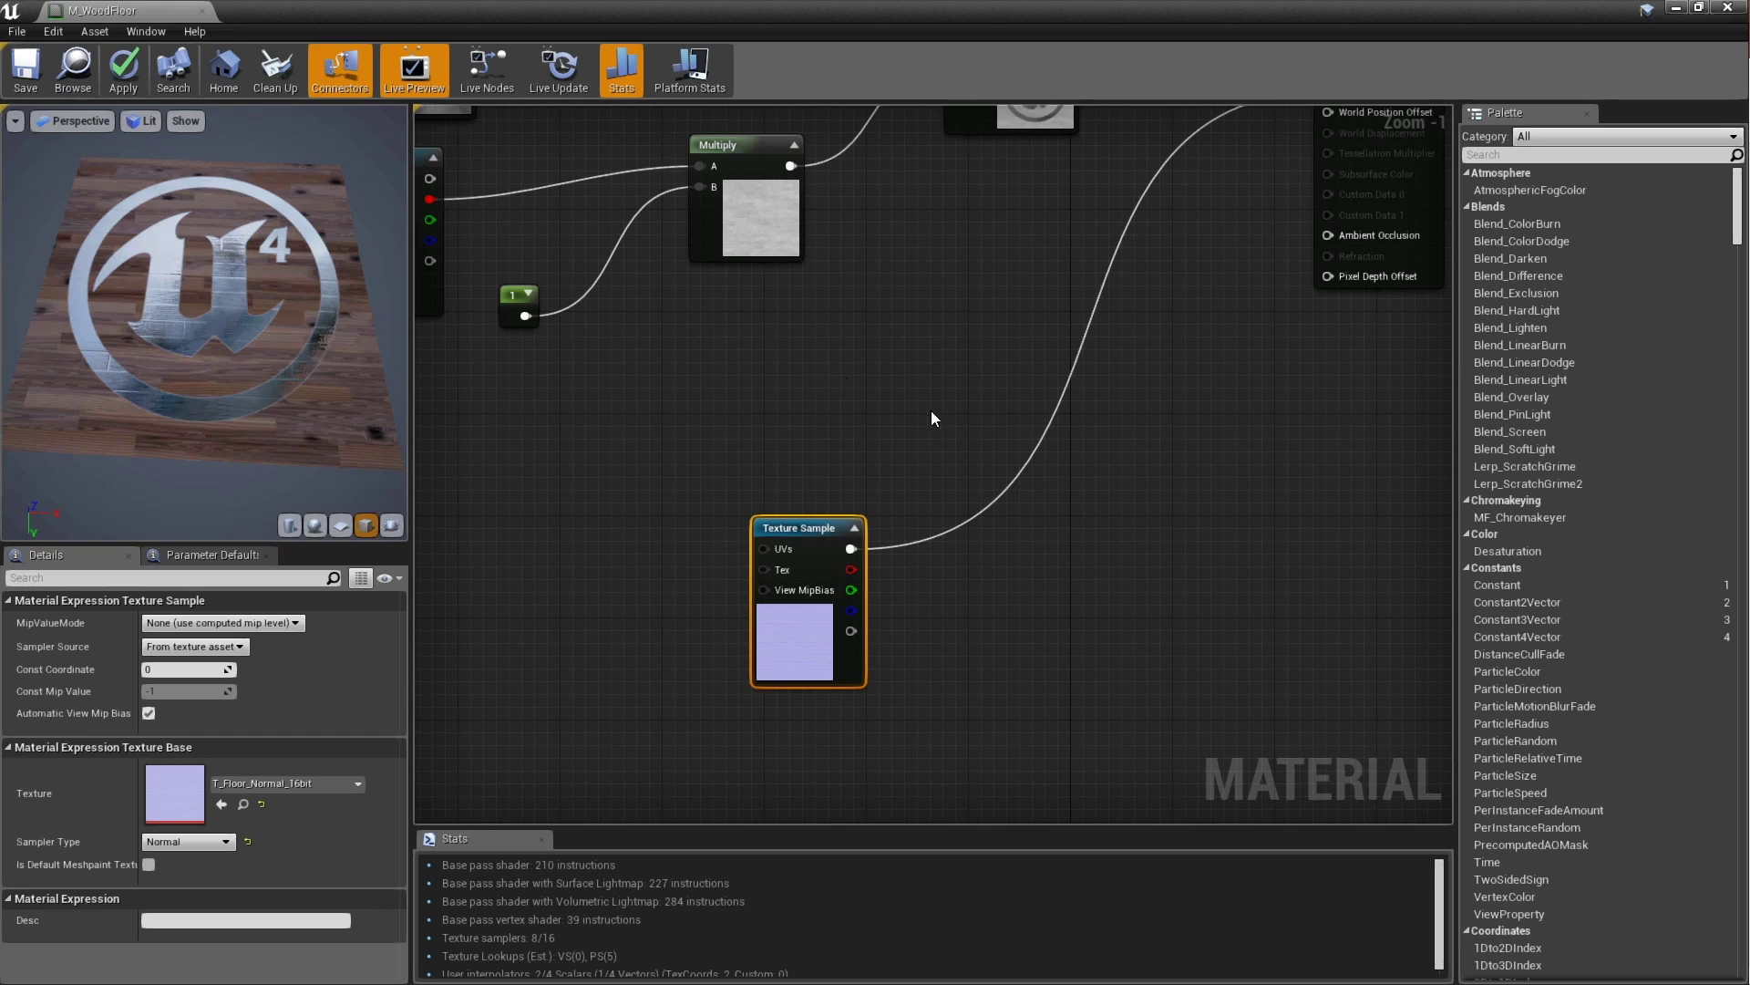
left_click(970, 405)
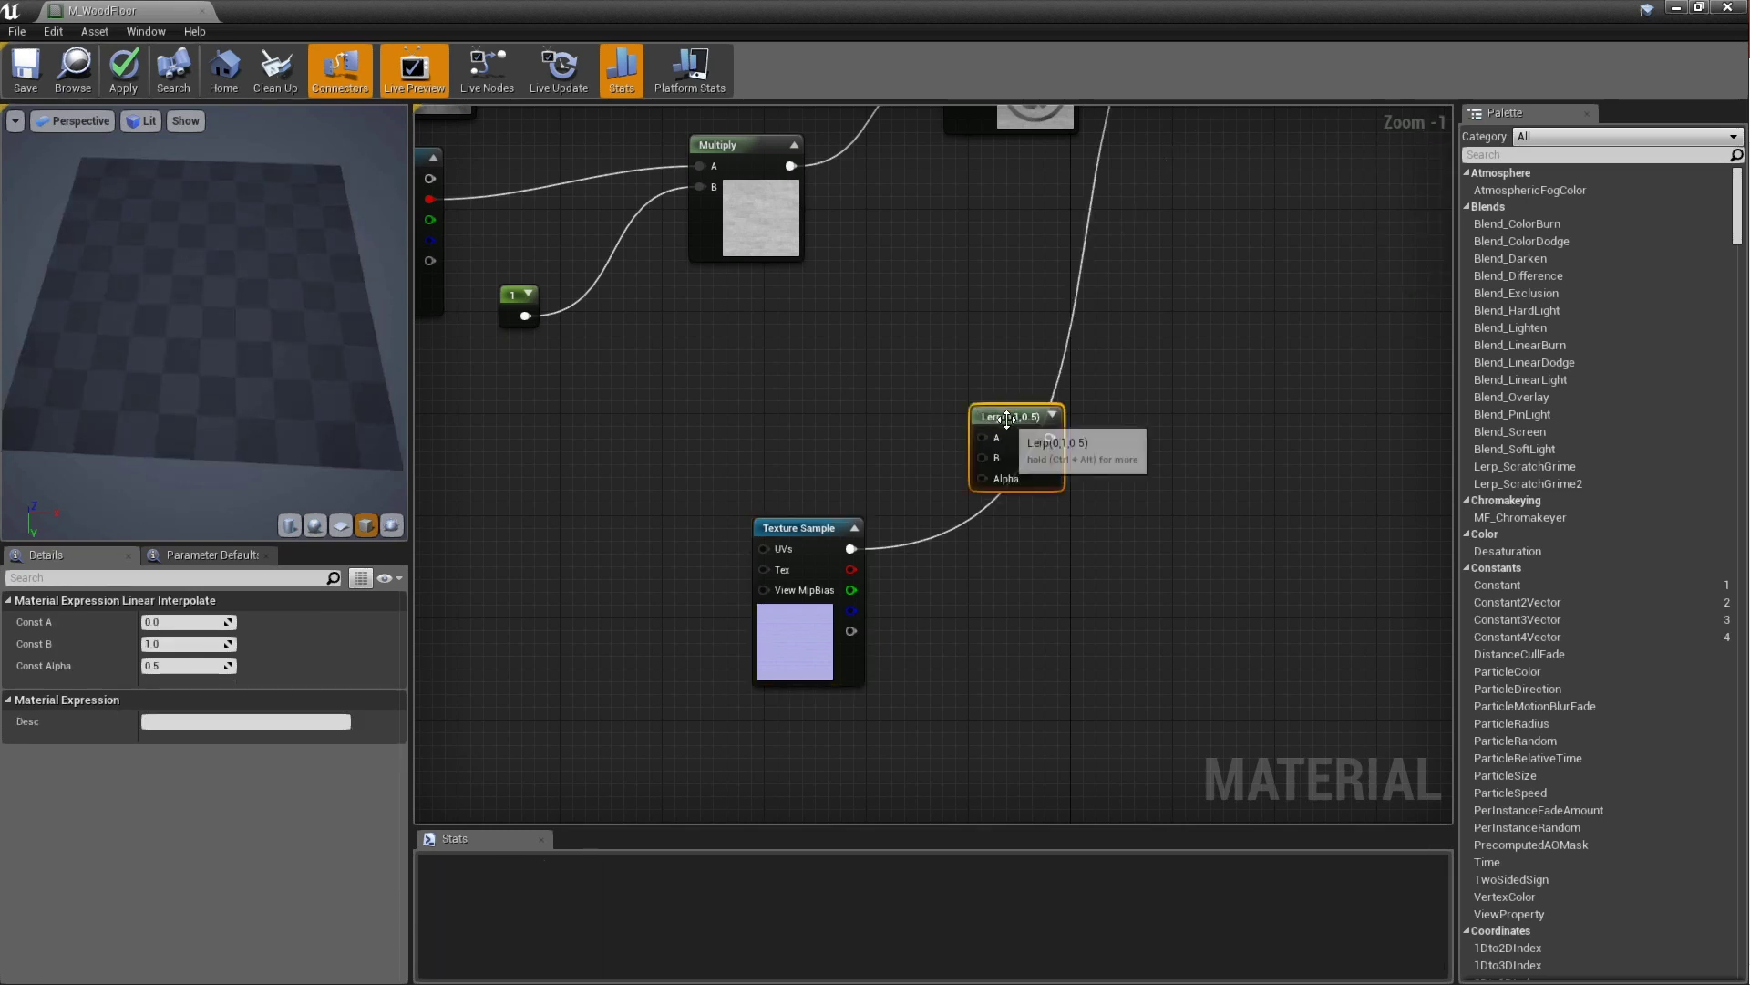
left_click_drag(1007, 412, 1108, 538)
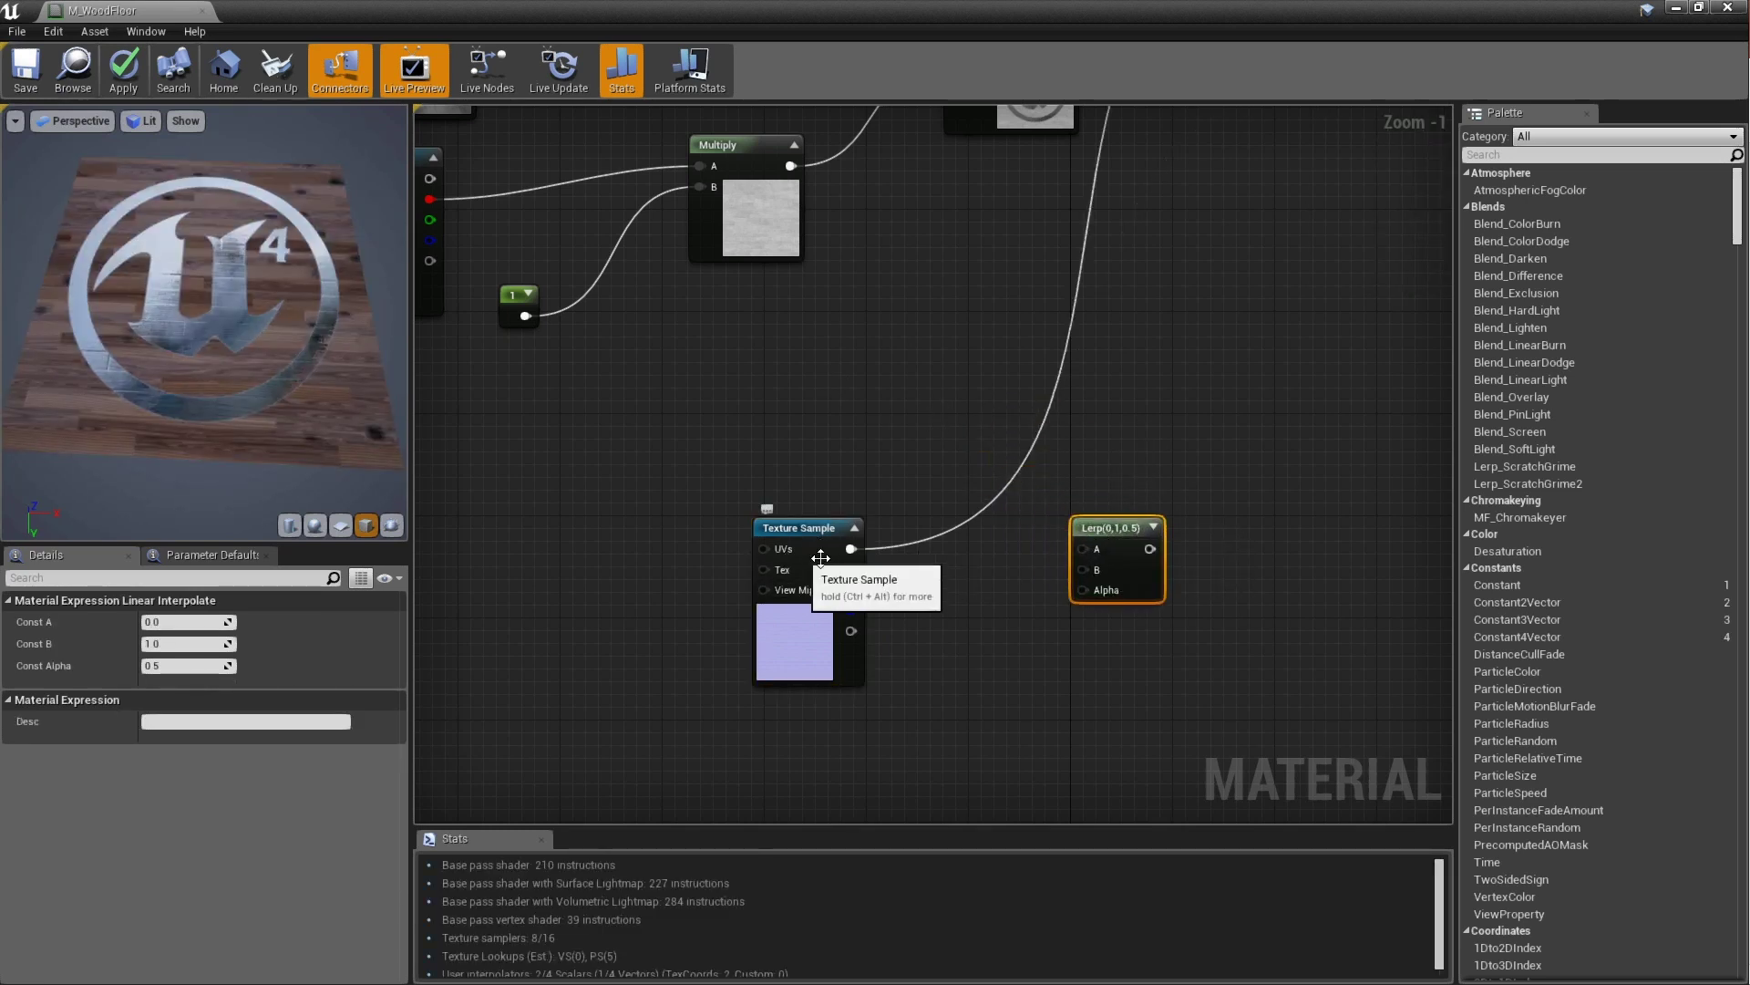
left_click_drag(852, 551, 1088, 573)
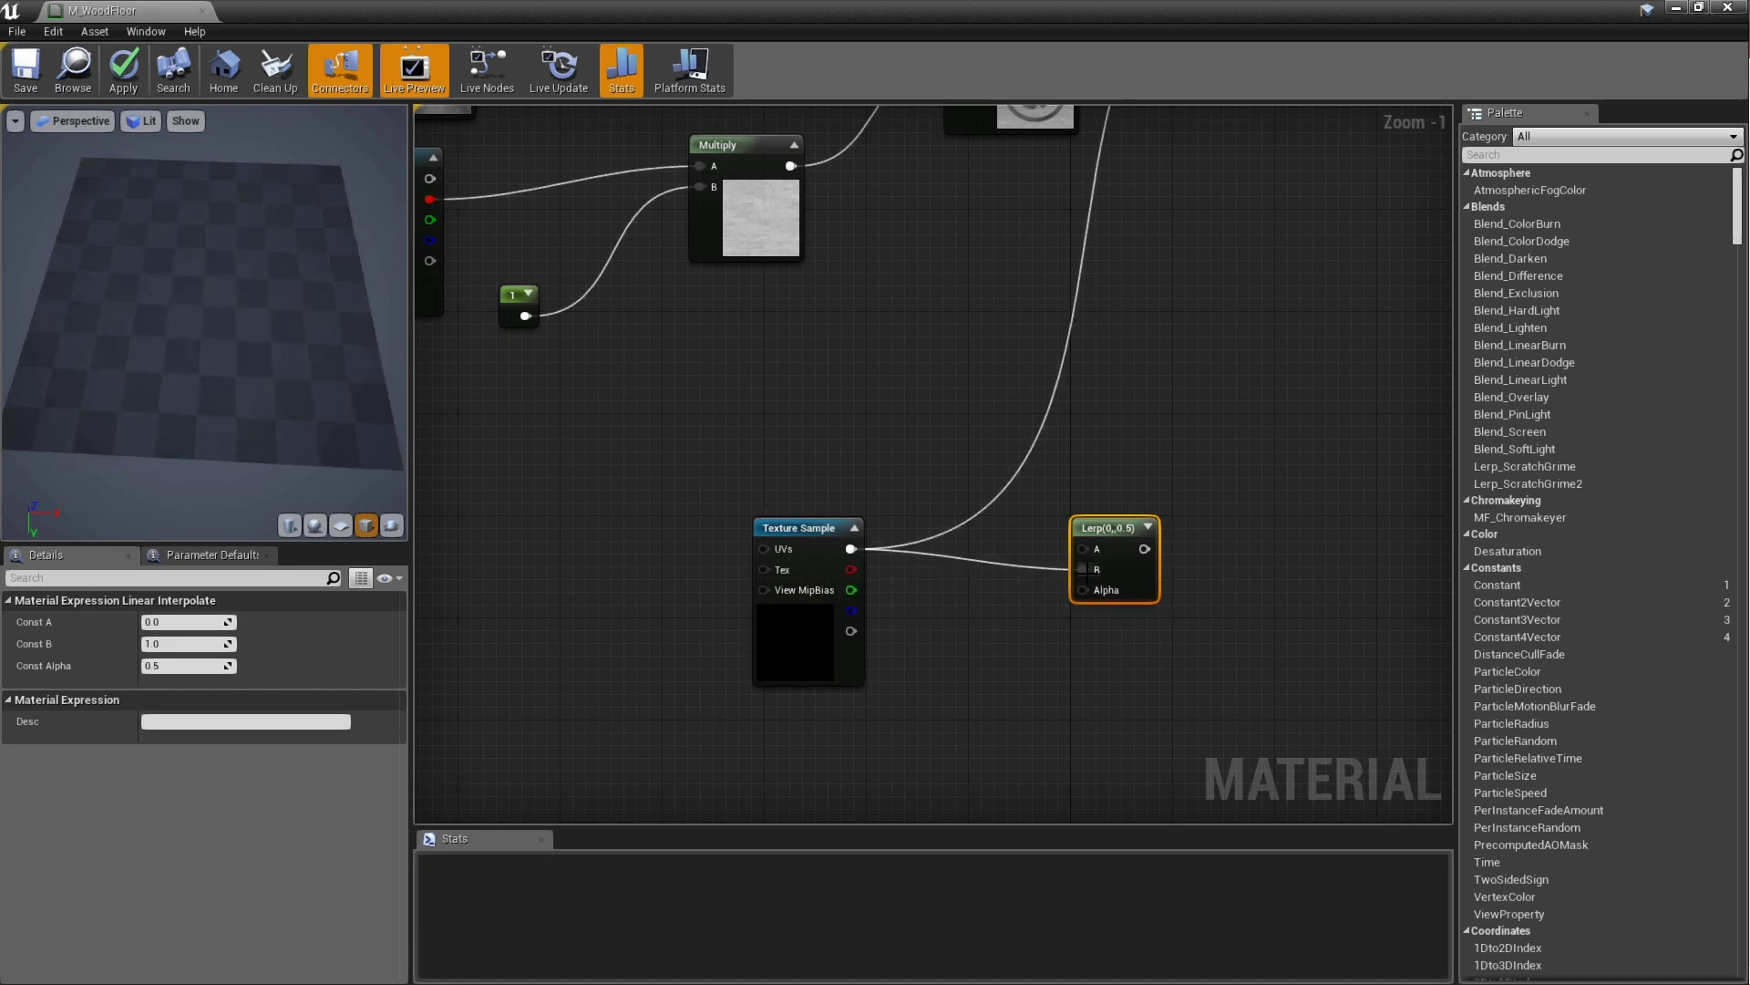
Add a Texture Sample using the FlatNormal texture above the wood normal texture and connect it to input A of the normal Lerp
left_click(802, 400)
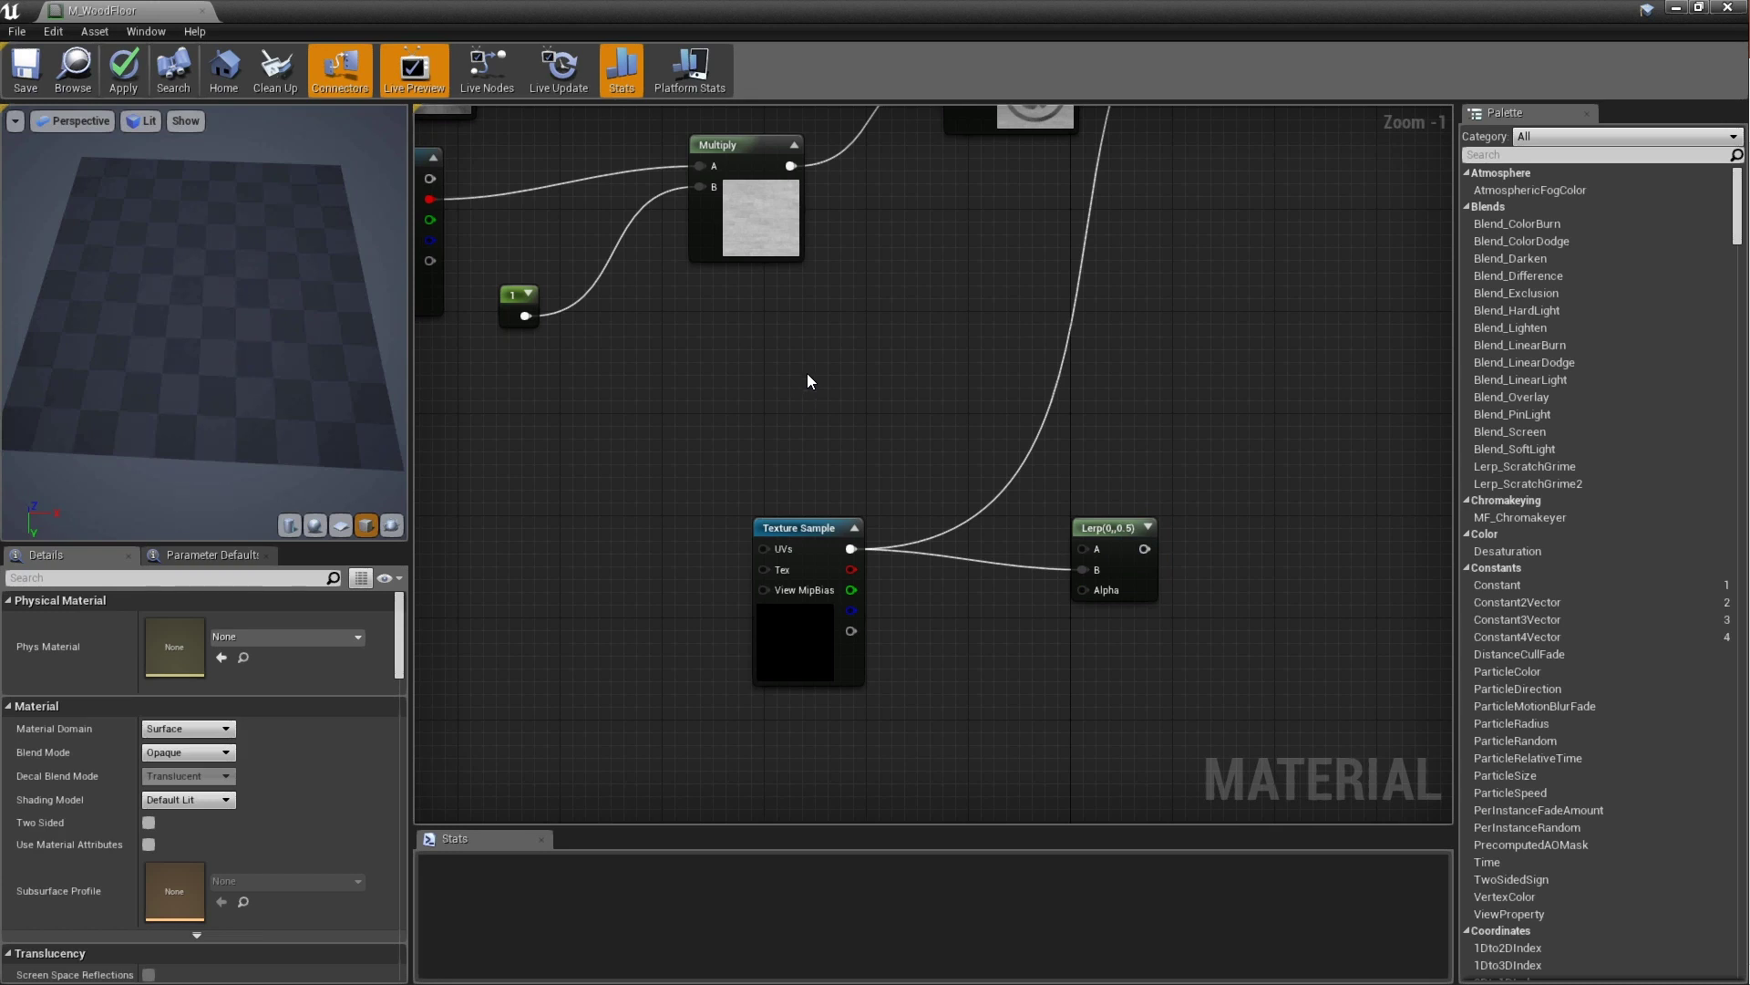
left_click(808, 375)
left_click_drag(810, 381, 805, 309)
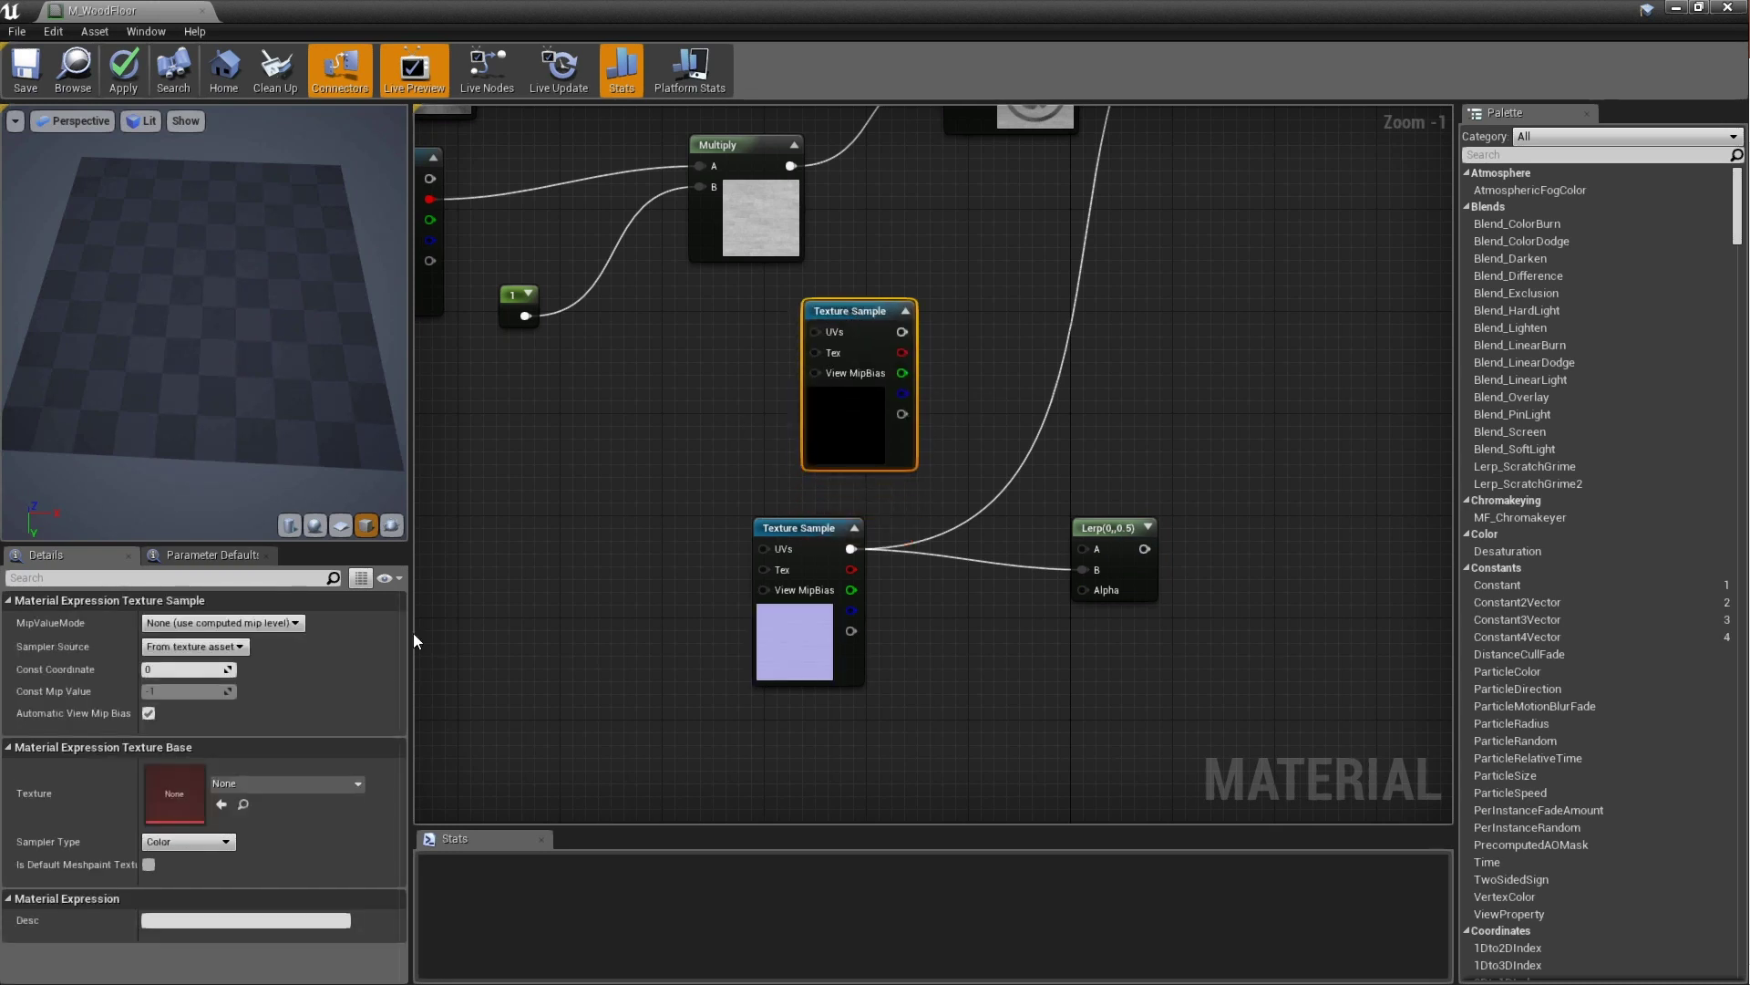
left_click(288, 786)
type("f")
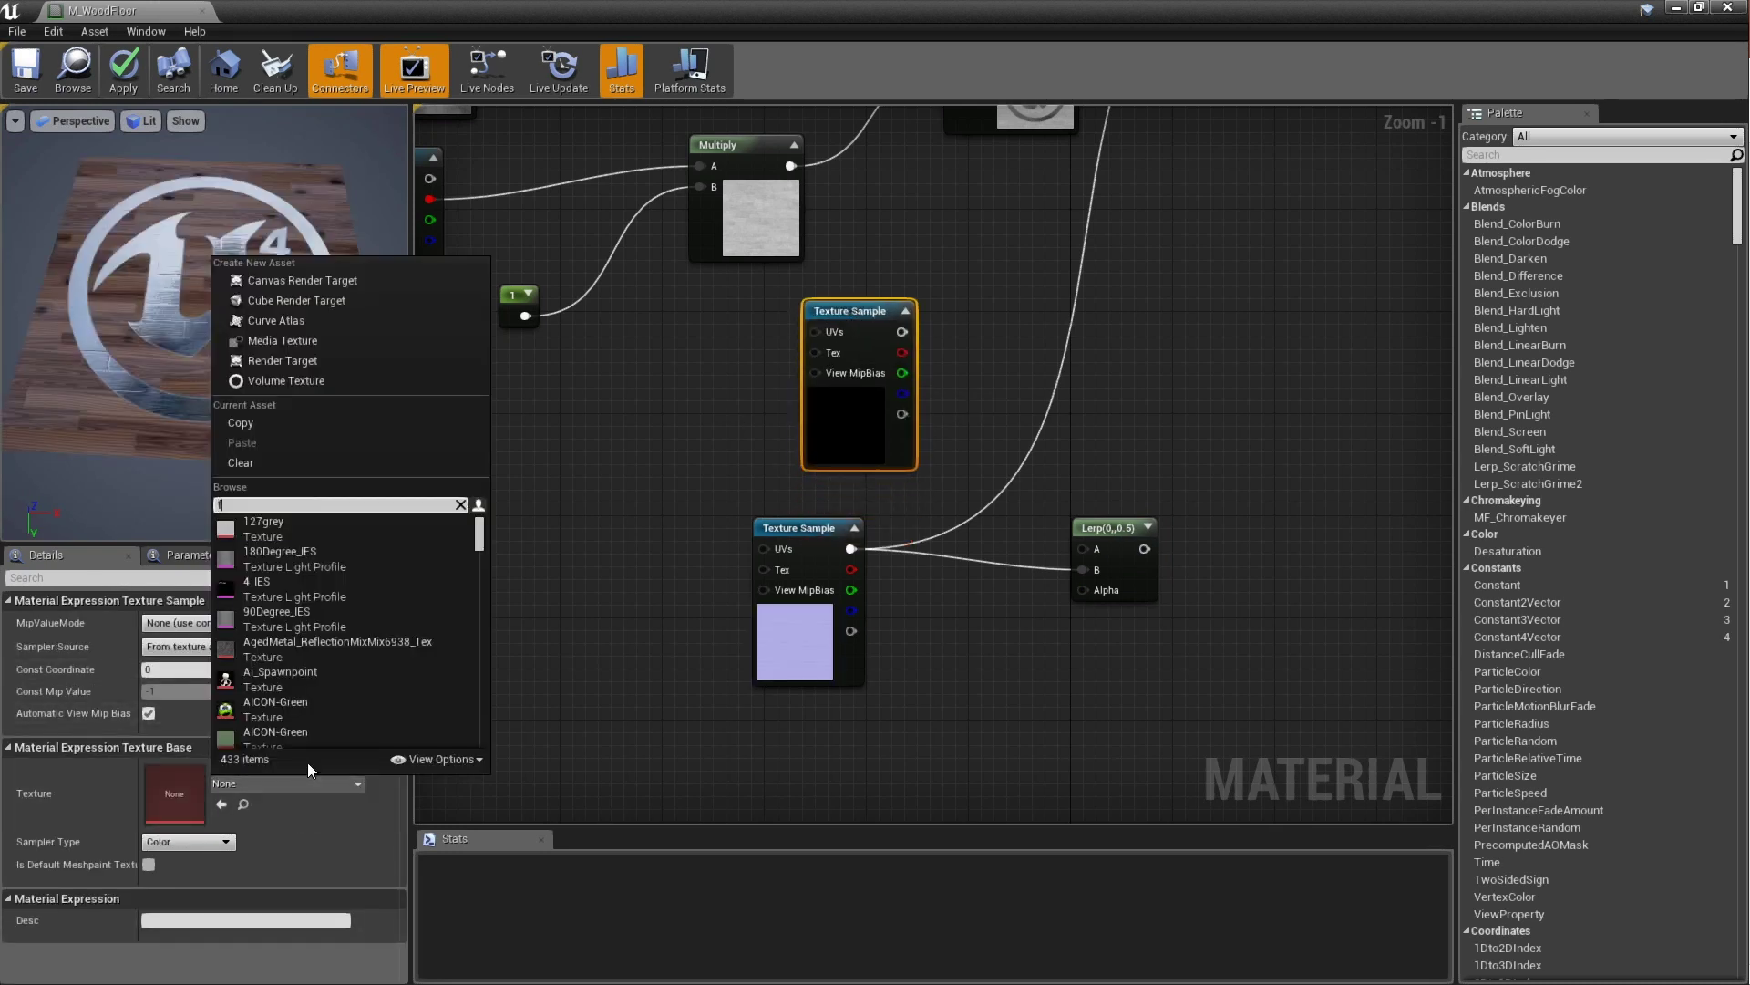
type("latnorm")
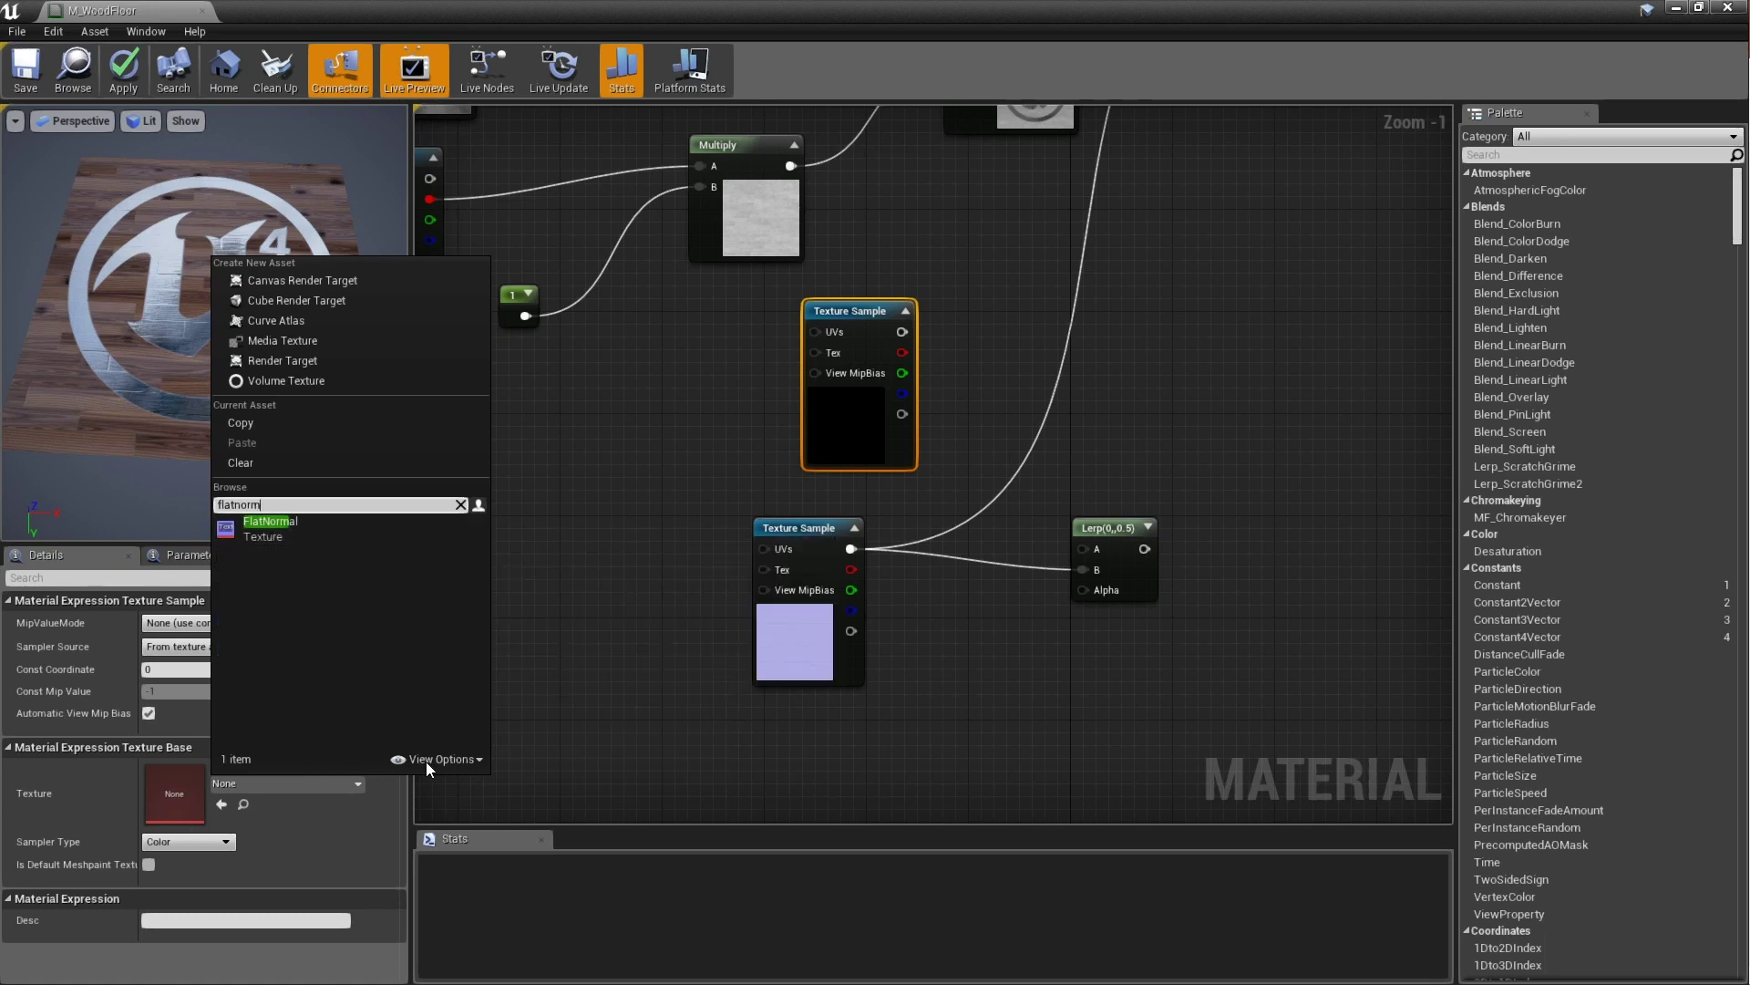
left_click(241, 527)
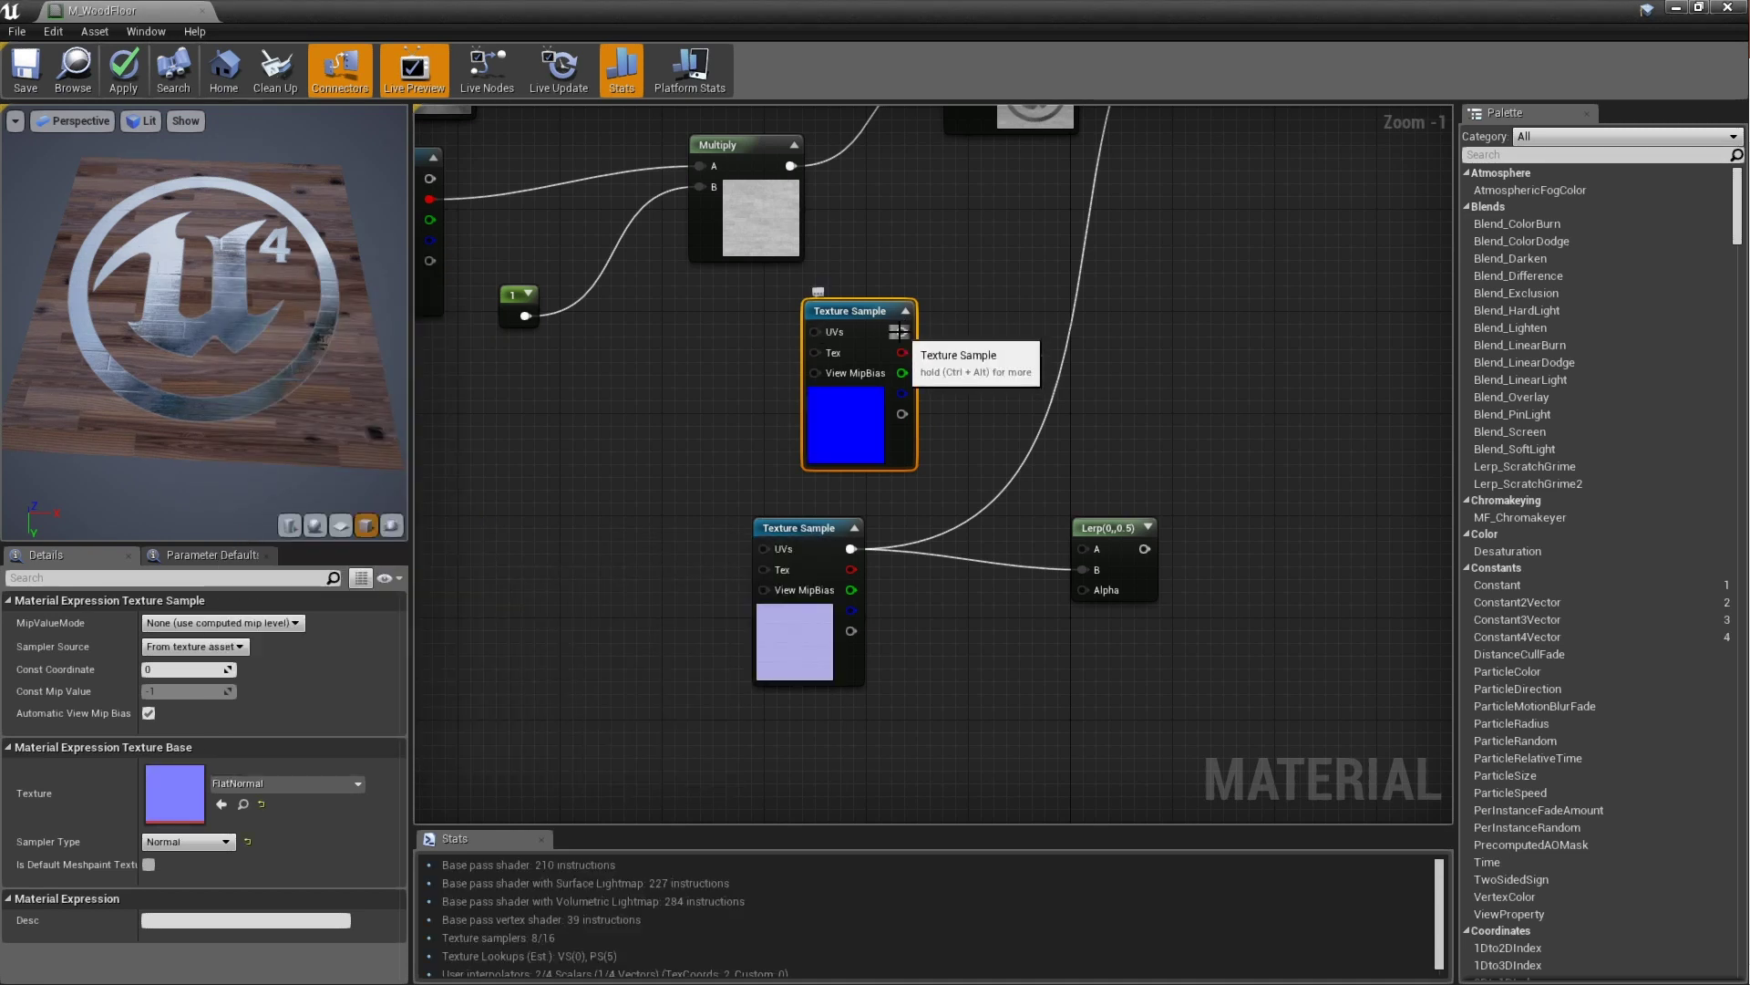
left_click_drag(901, 332, 1090, 552)
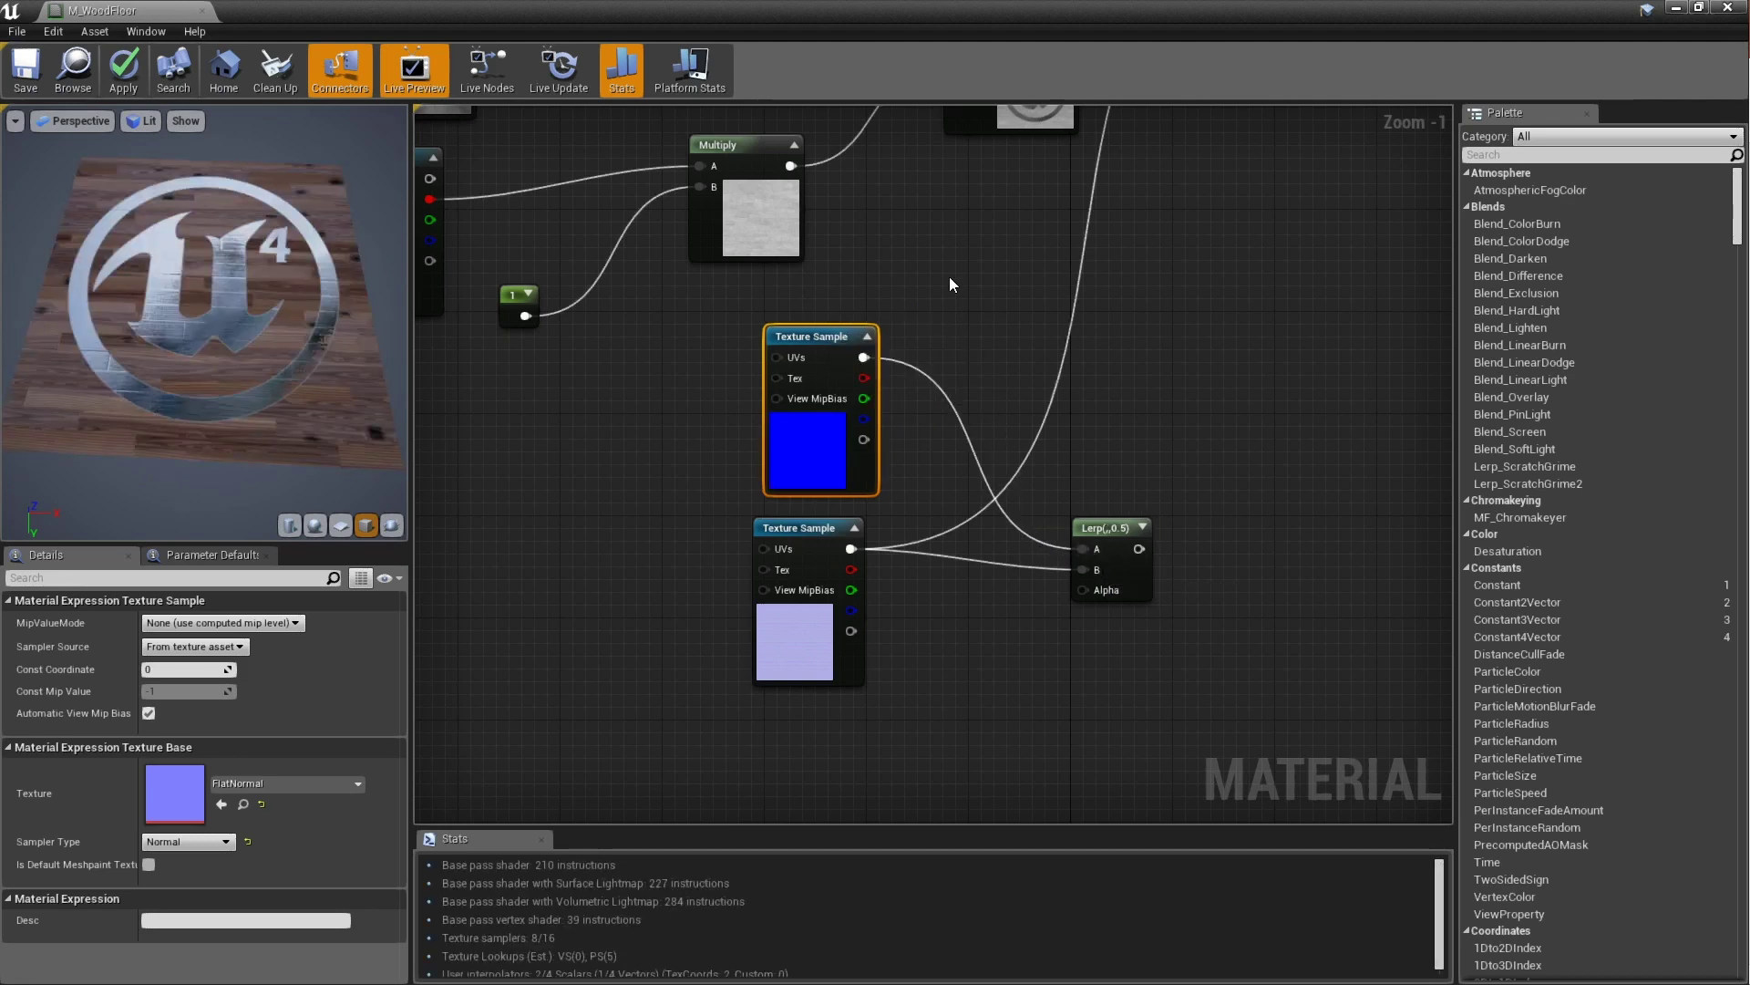
Connect the inverted logo mask (1-x) to the normal Lerp's Alpha and expand the Lerp's preview to check the blend
right_click_drag(949, 277, 988, 485)
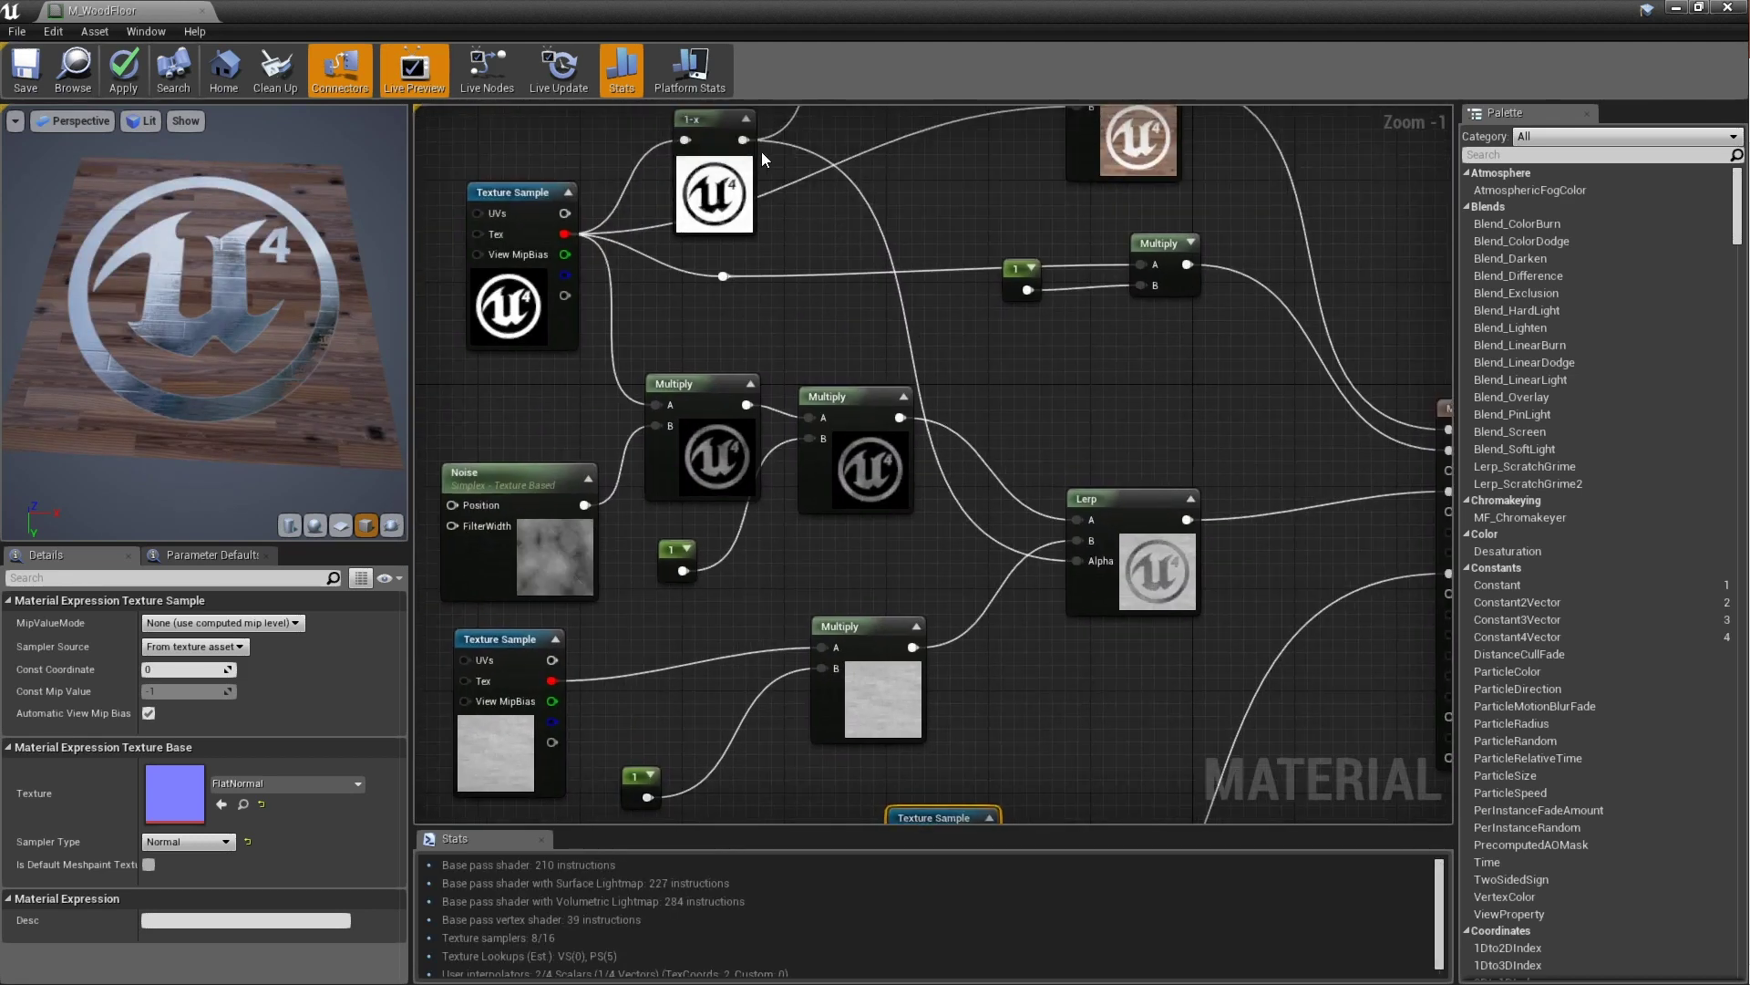
left_click_drag(744, 139, 1207, 472)
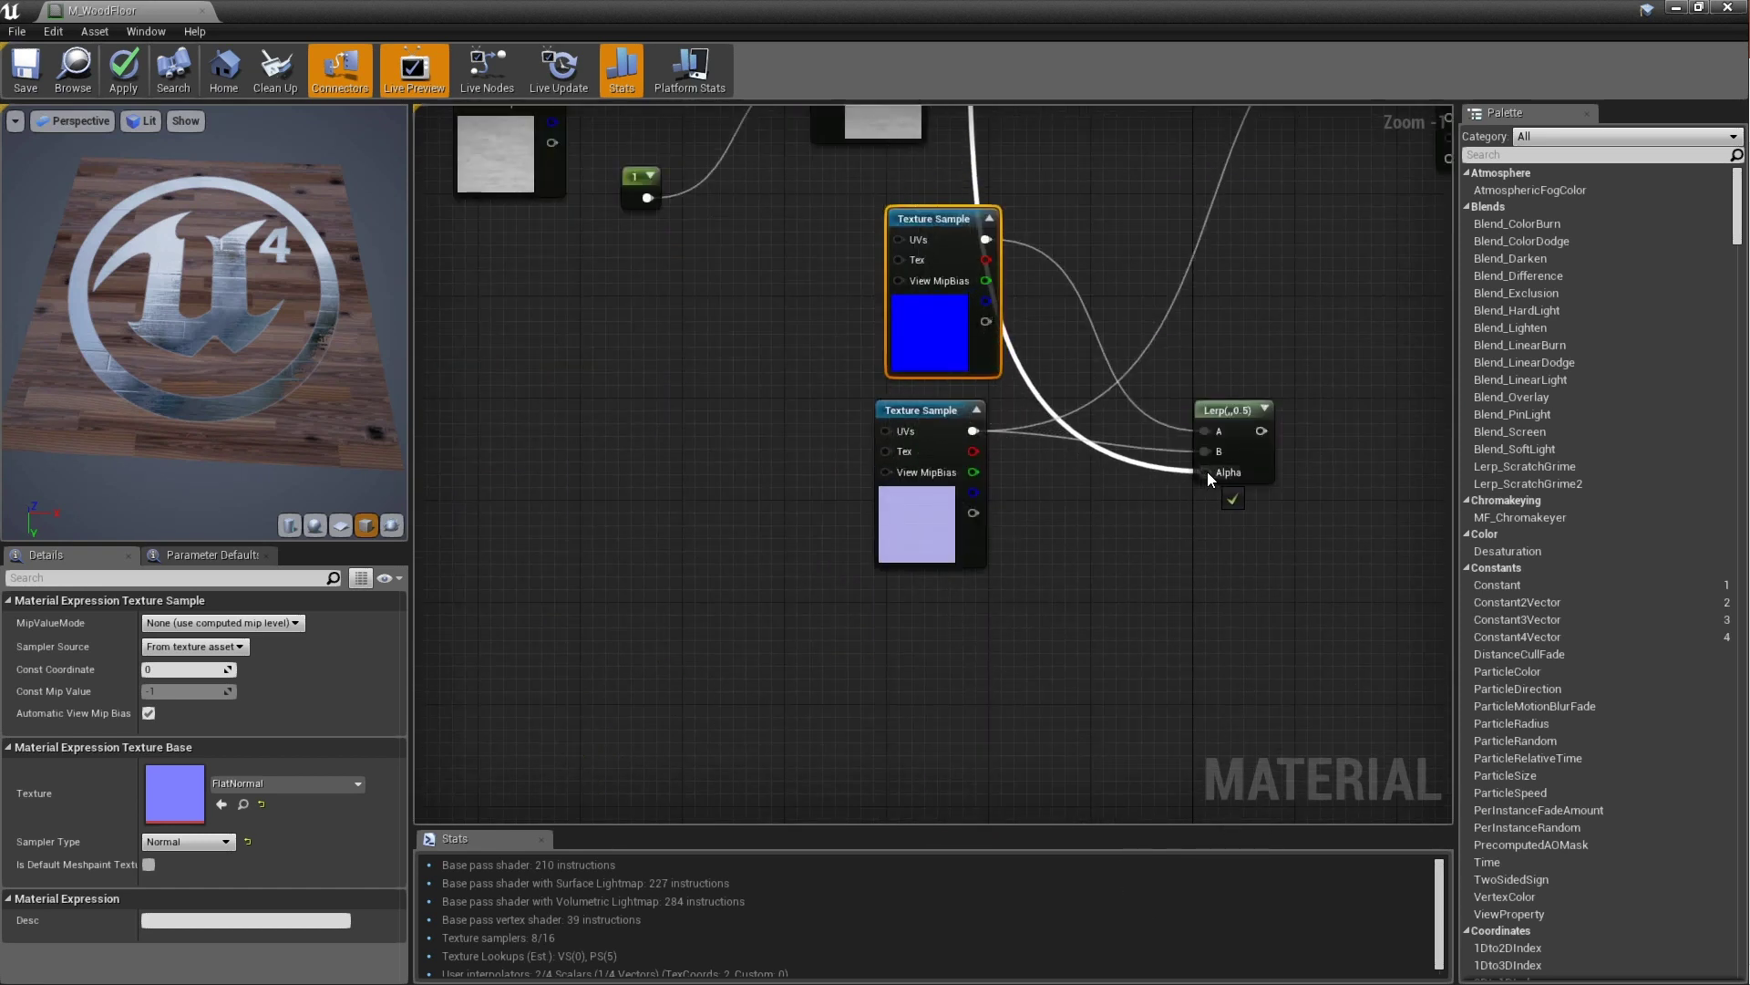
left_click(1260, 410)
right_click_drag(1295, 354, 920, 355)
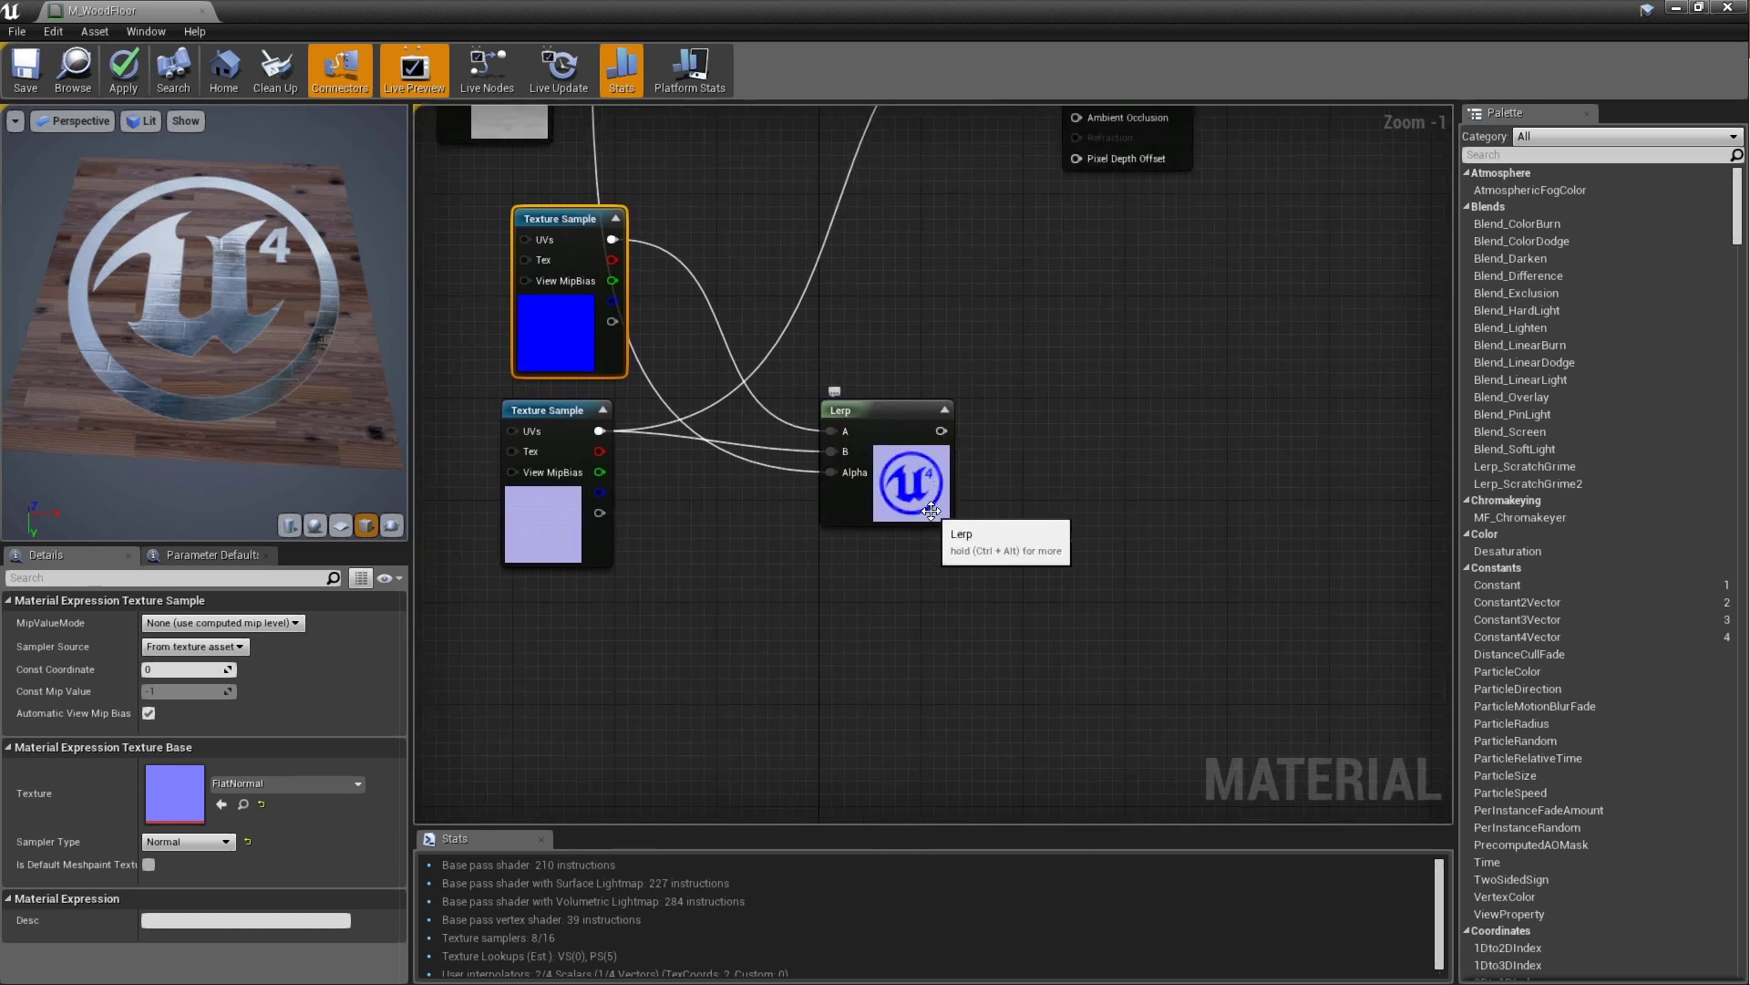
scroll(931, 510, "up", 7)
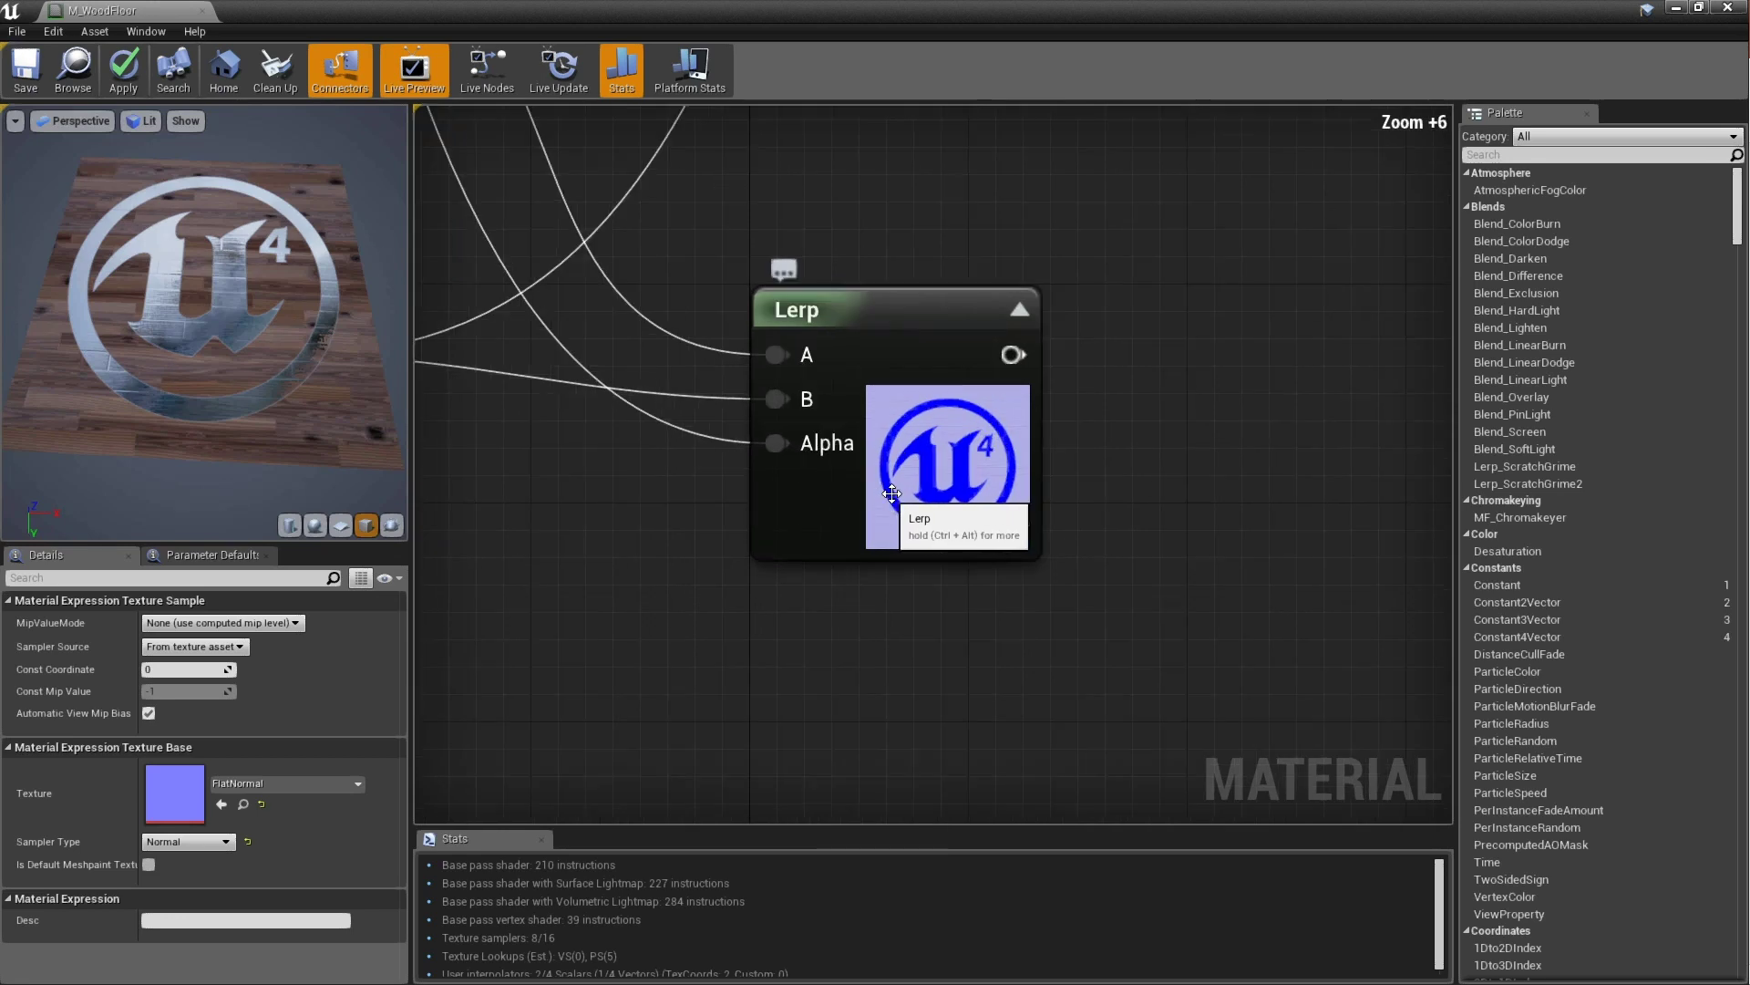
scroll(892, 493, "up", 1)
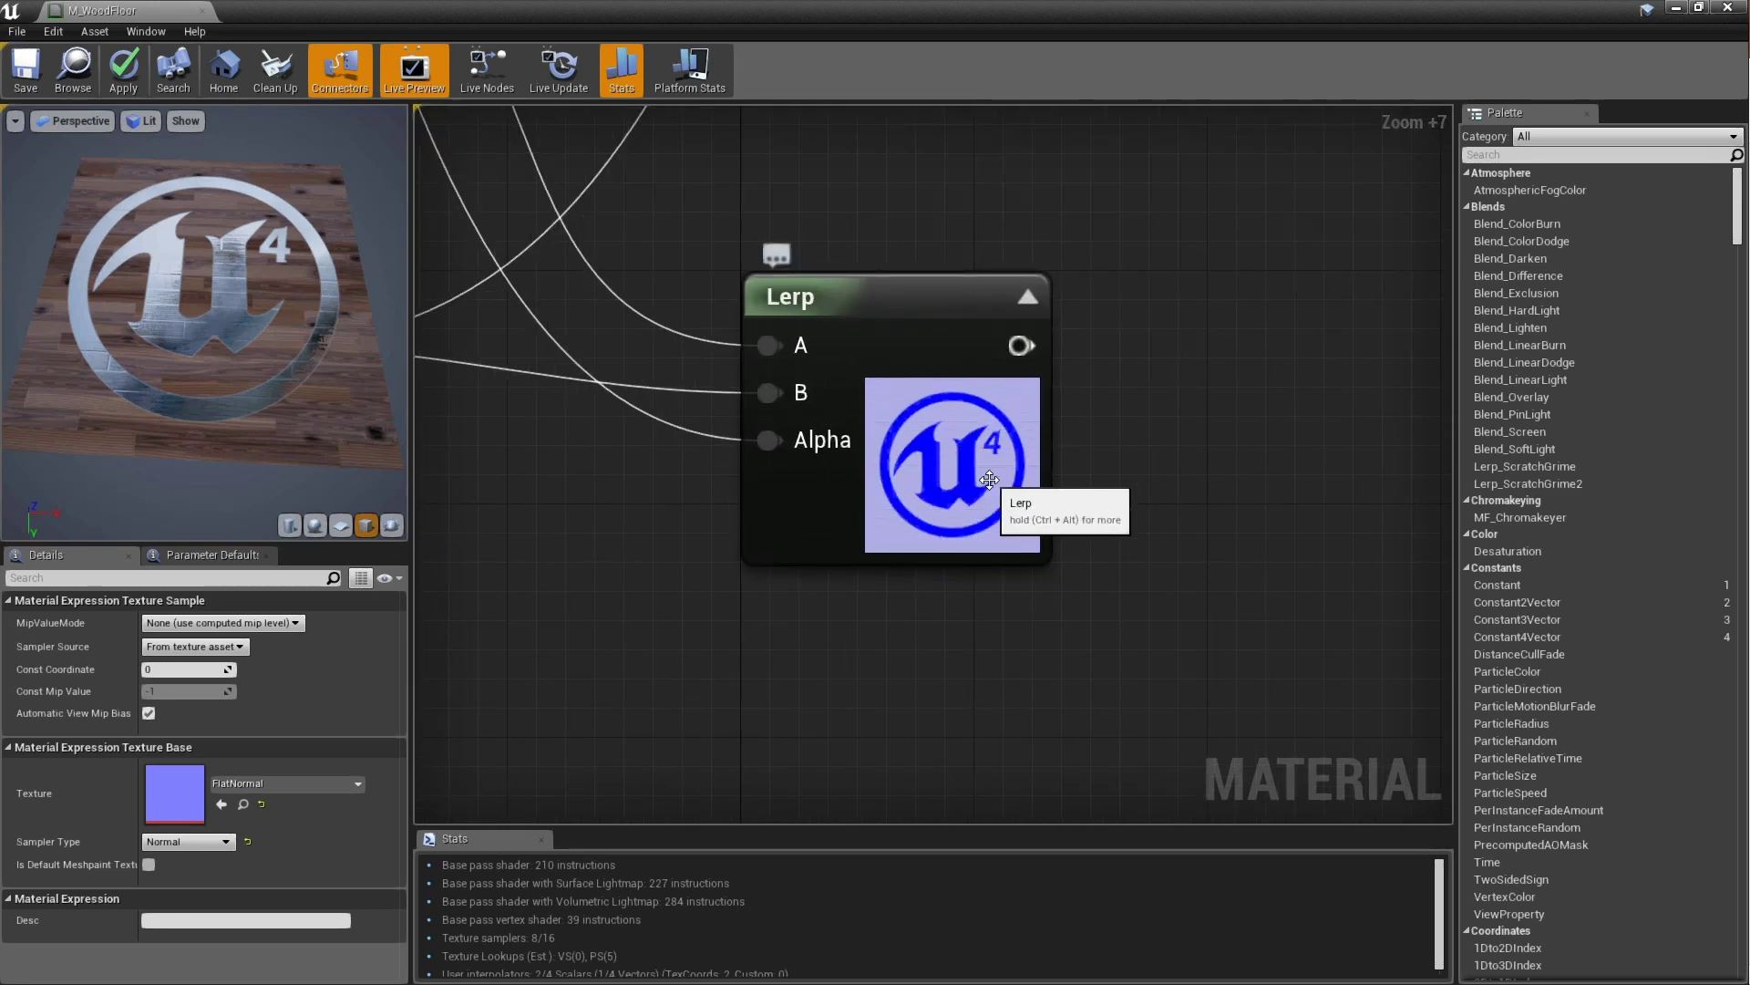
scroll(990, 480, "down", 7)
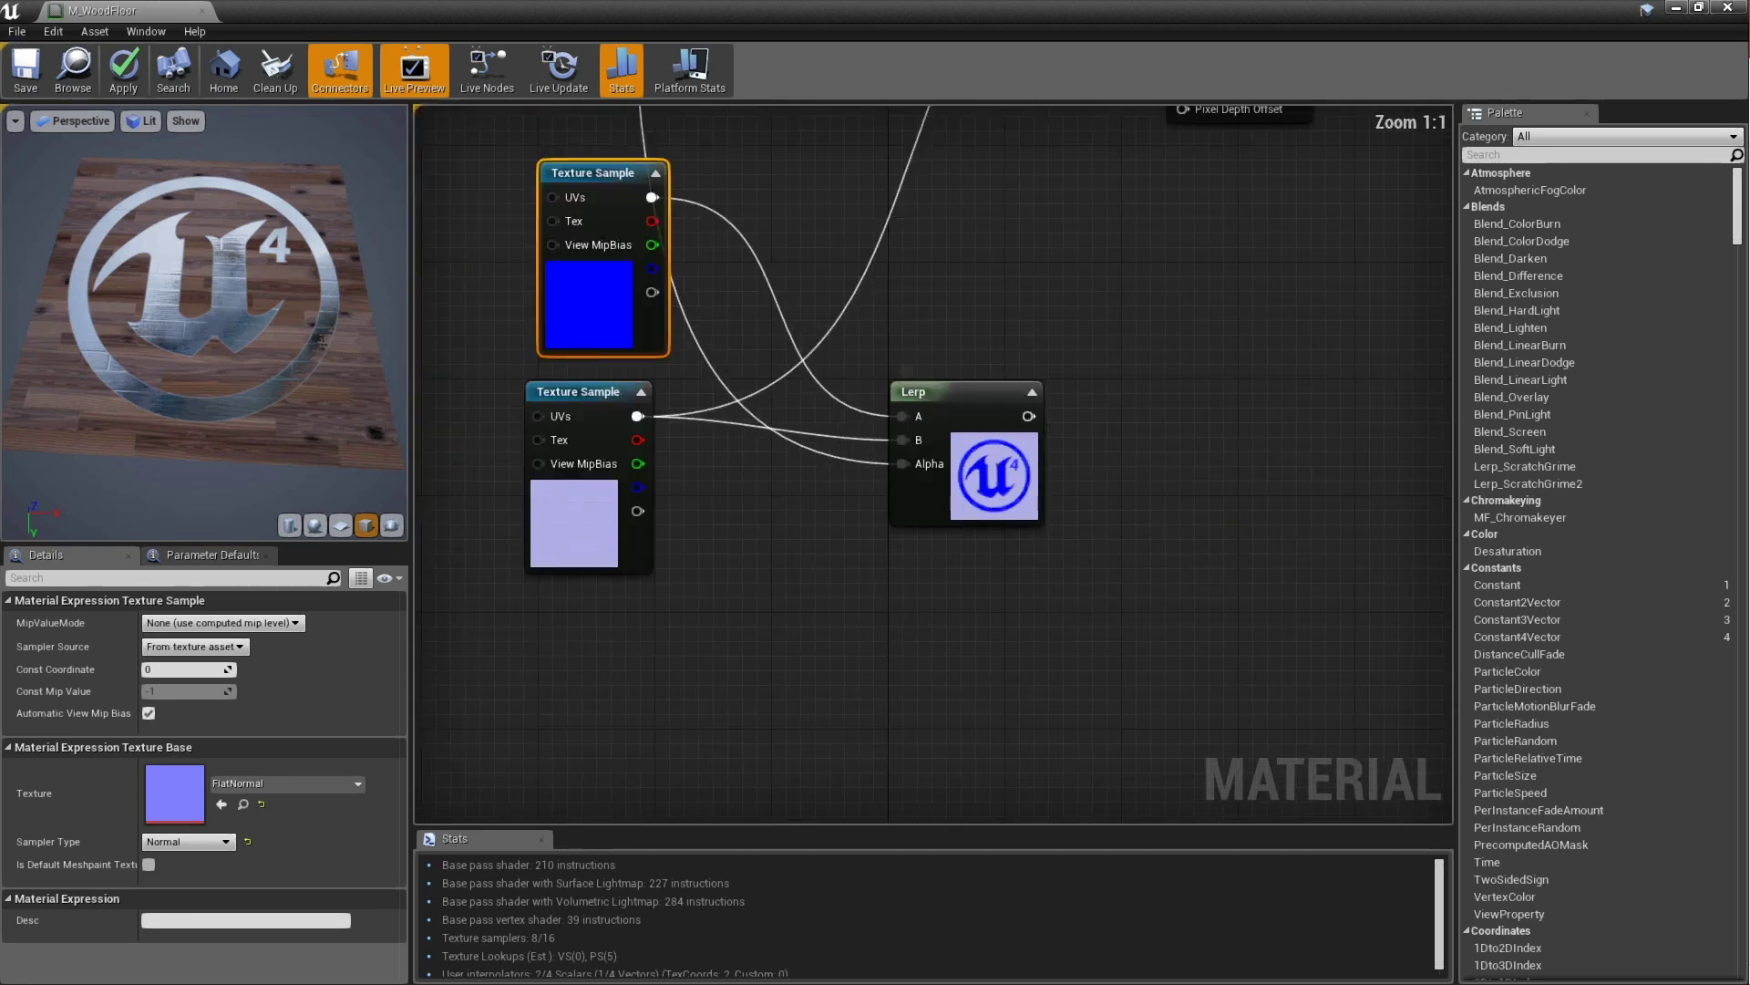
Connect the normal Lerp's output to the material's Normal input and inspect the logo surface in the preview
right_click_drag(1039, 408, 930, 668)
left_click_drag(914, 674, 1068, 155)
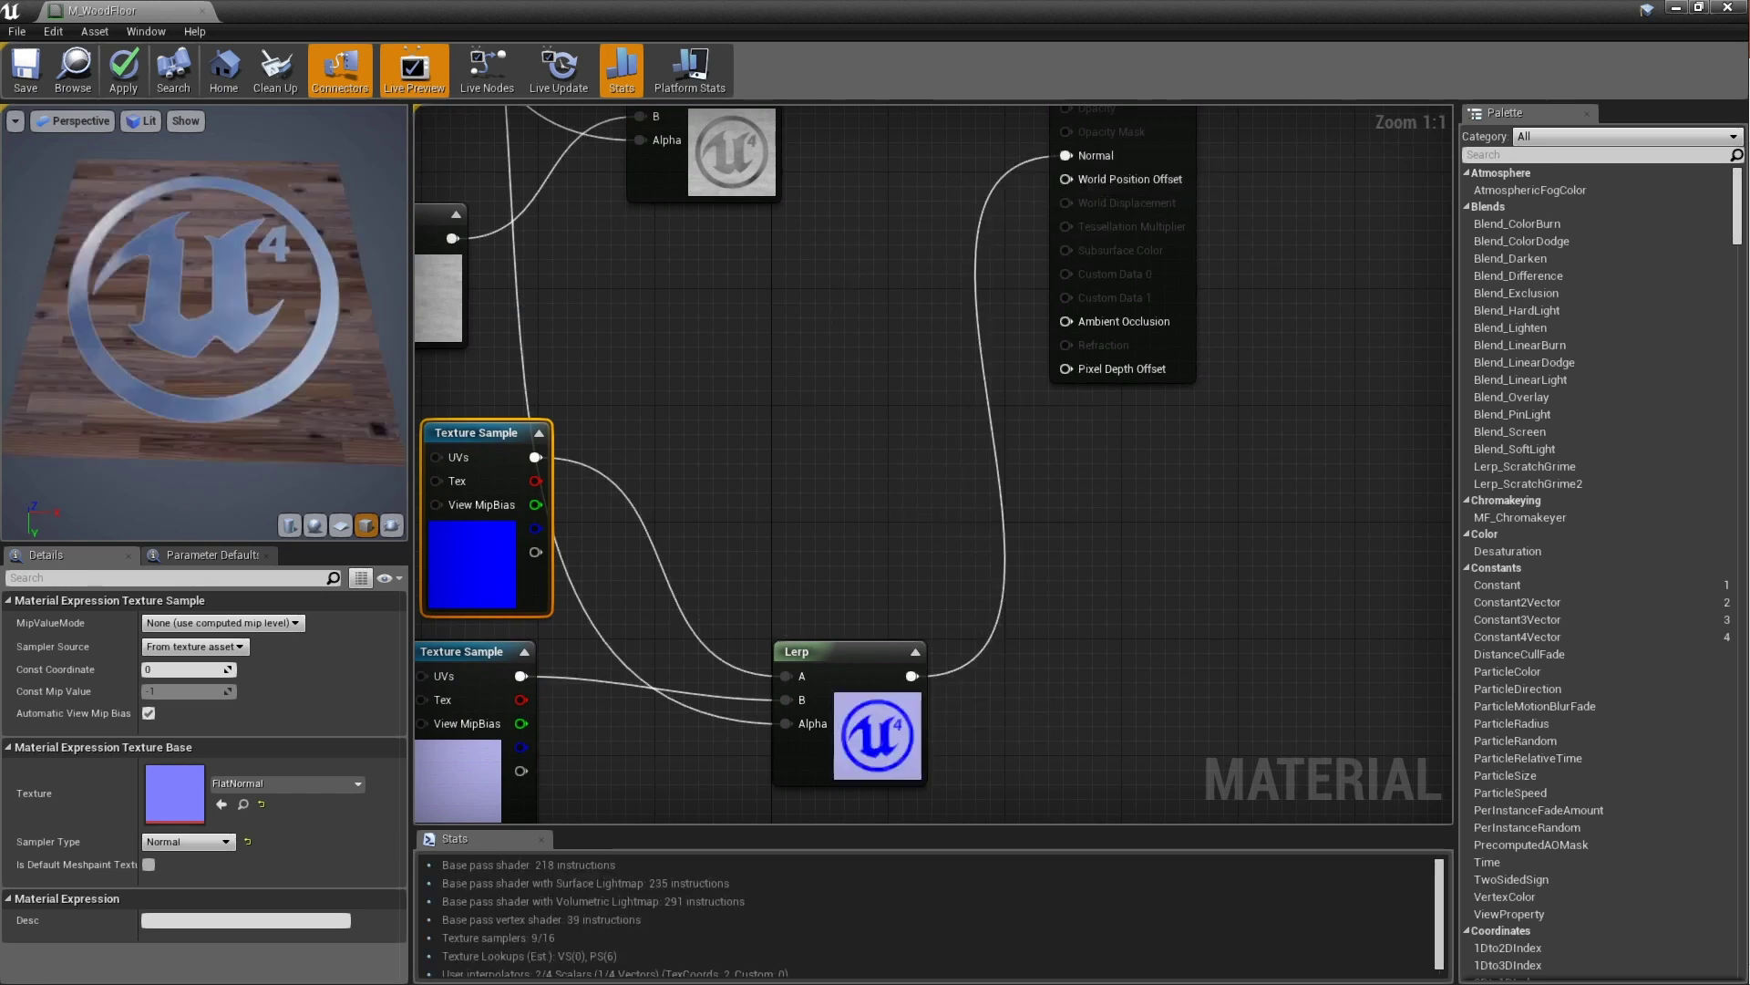
left_click_drag(150, 310, 158, 330)
scroll(215, 320, "up", 5)
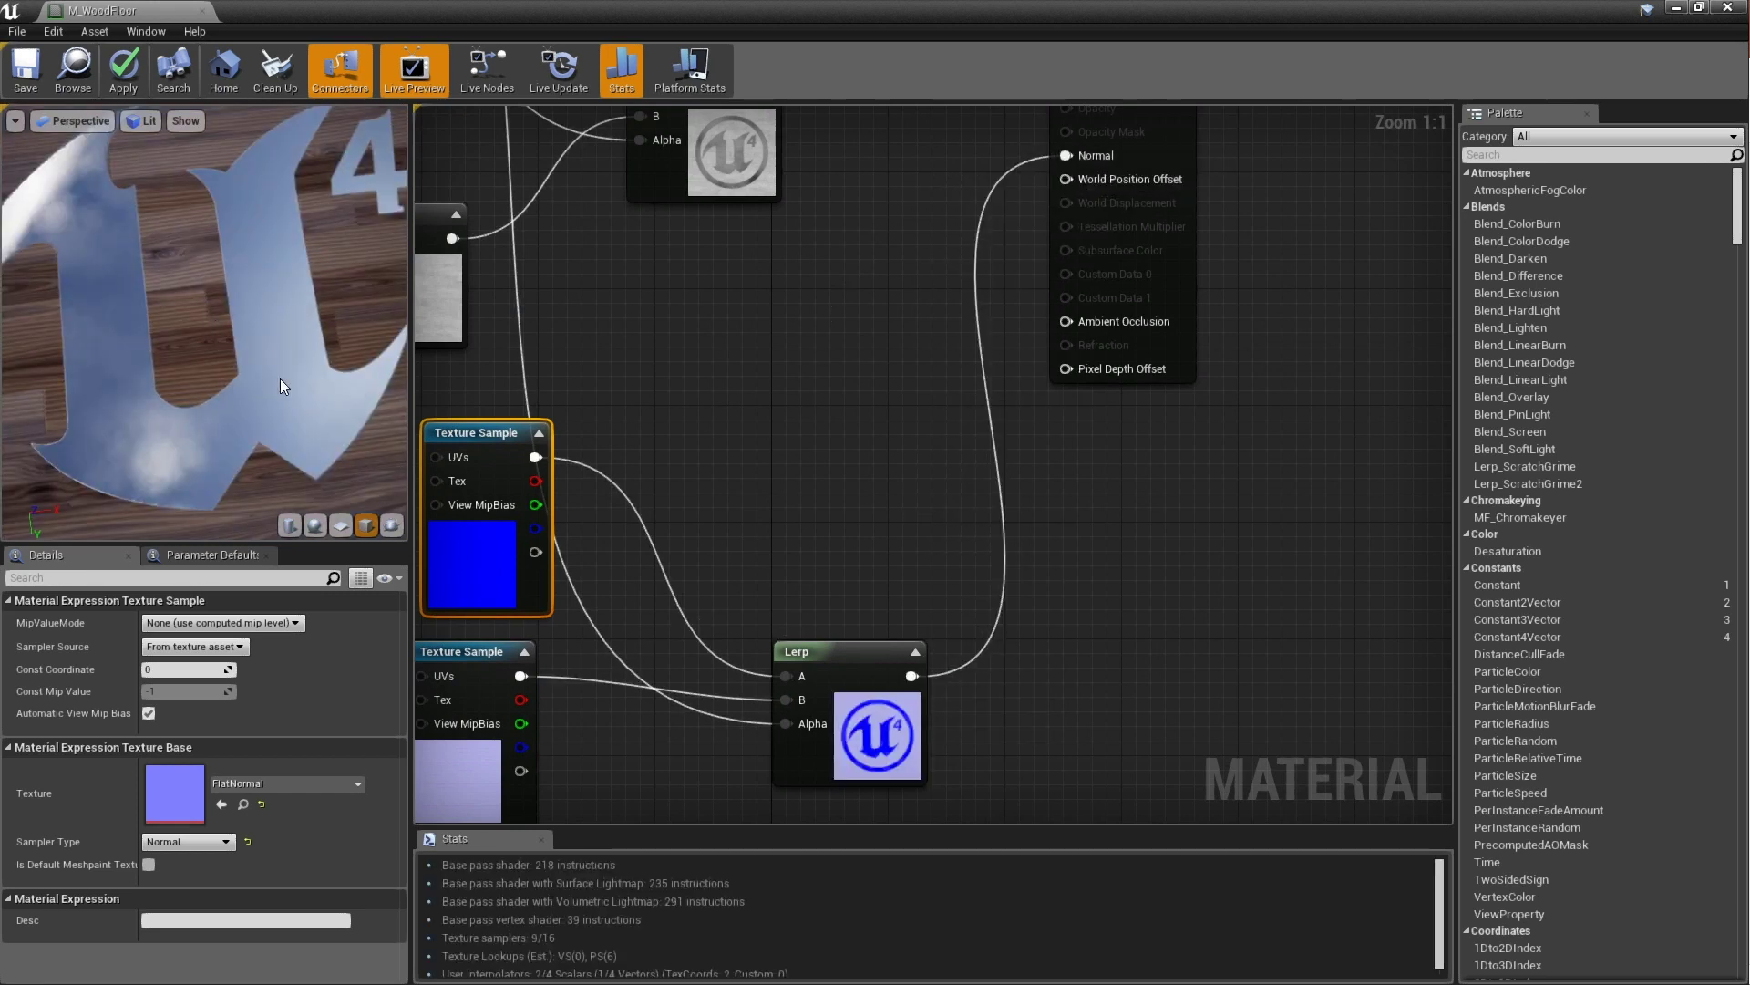
left_click_drag(280, 380, 219, 265)
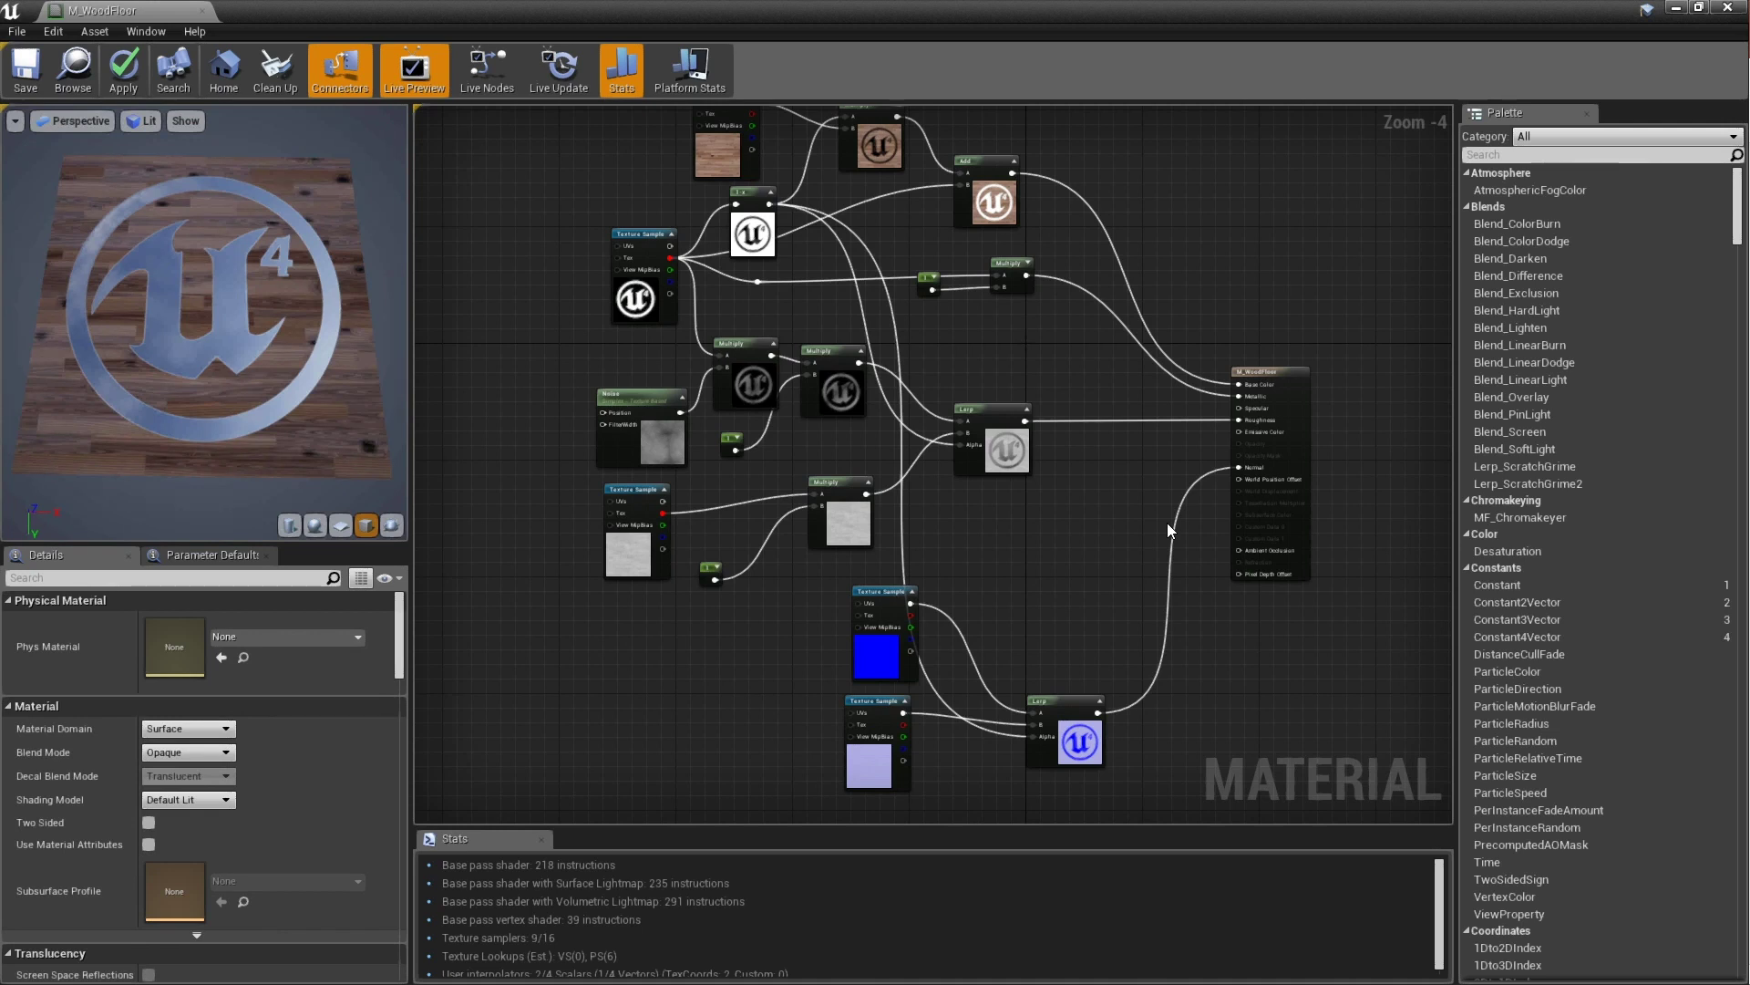
Apply the M_WoodFloor changes, check the logo on the level's floor, and return to the maximized material editor
left_click(1701, 9)
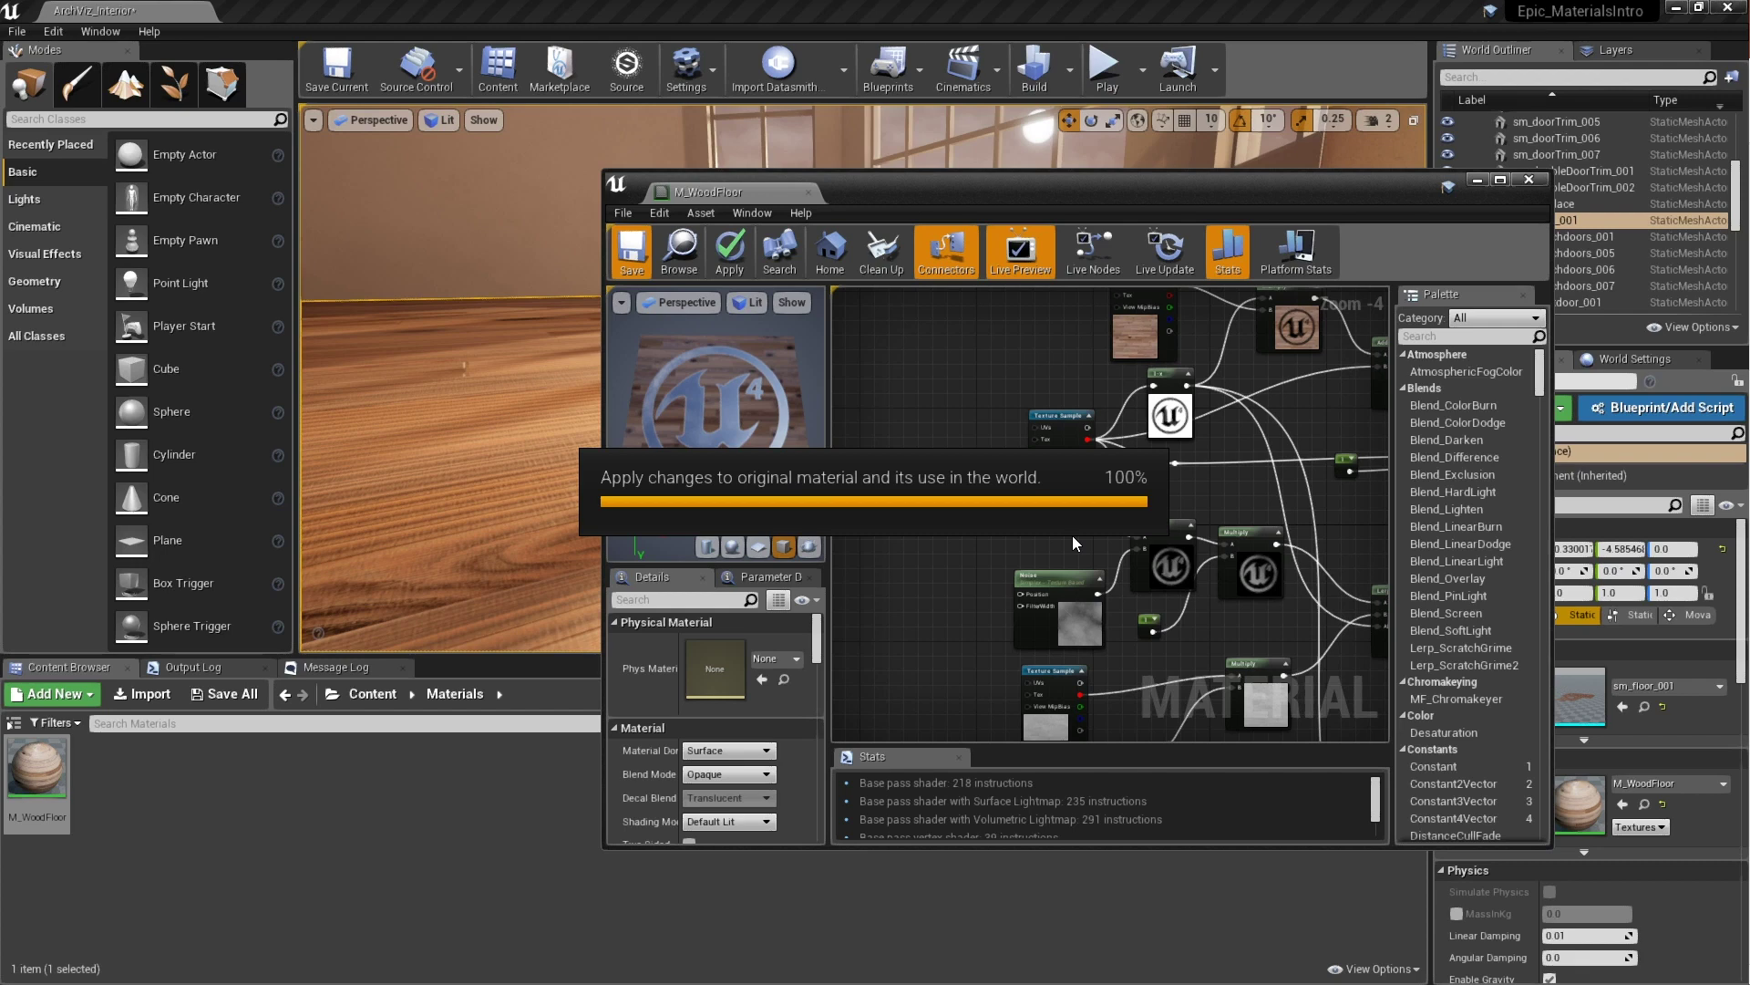
left_click_drag(36, 773, 467, 452)
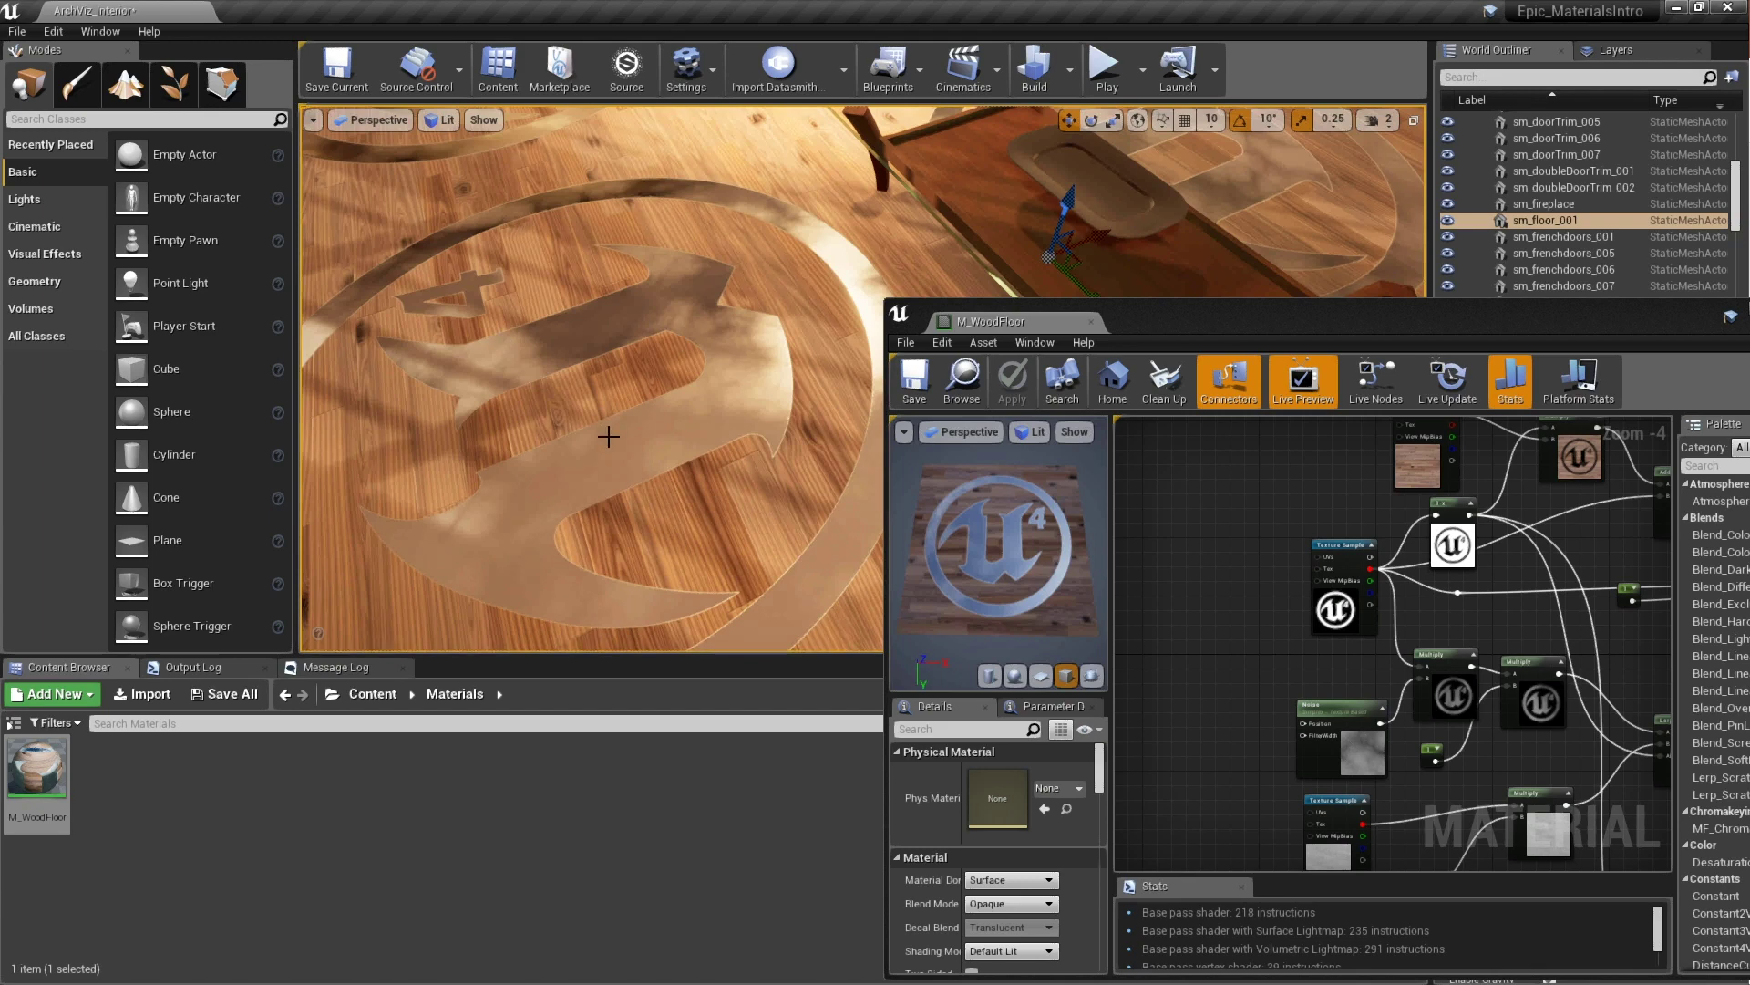
left_click_drag(1212, 325, 957, 159)
double_click(957, 159)
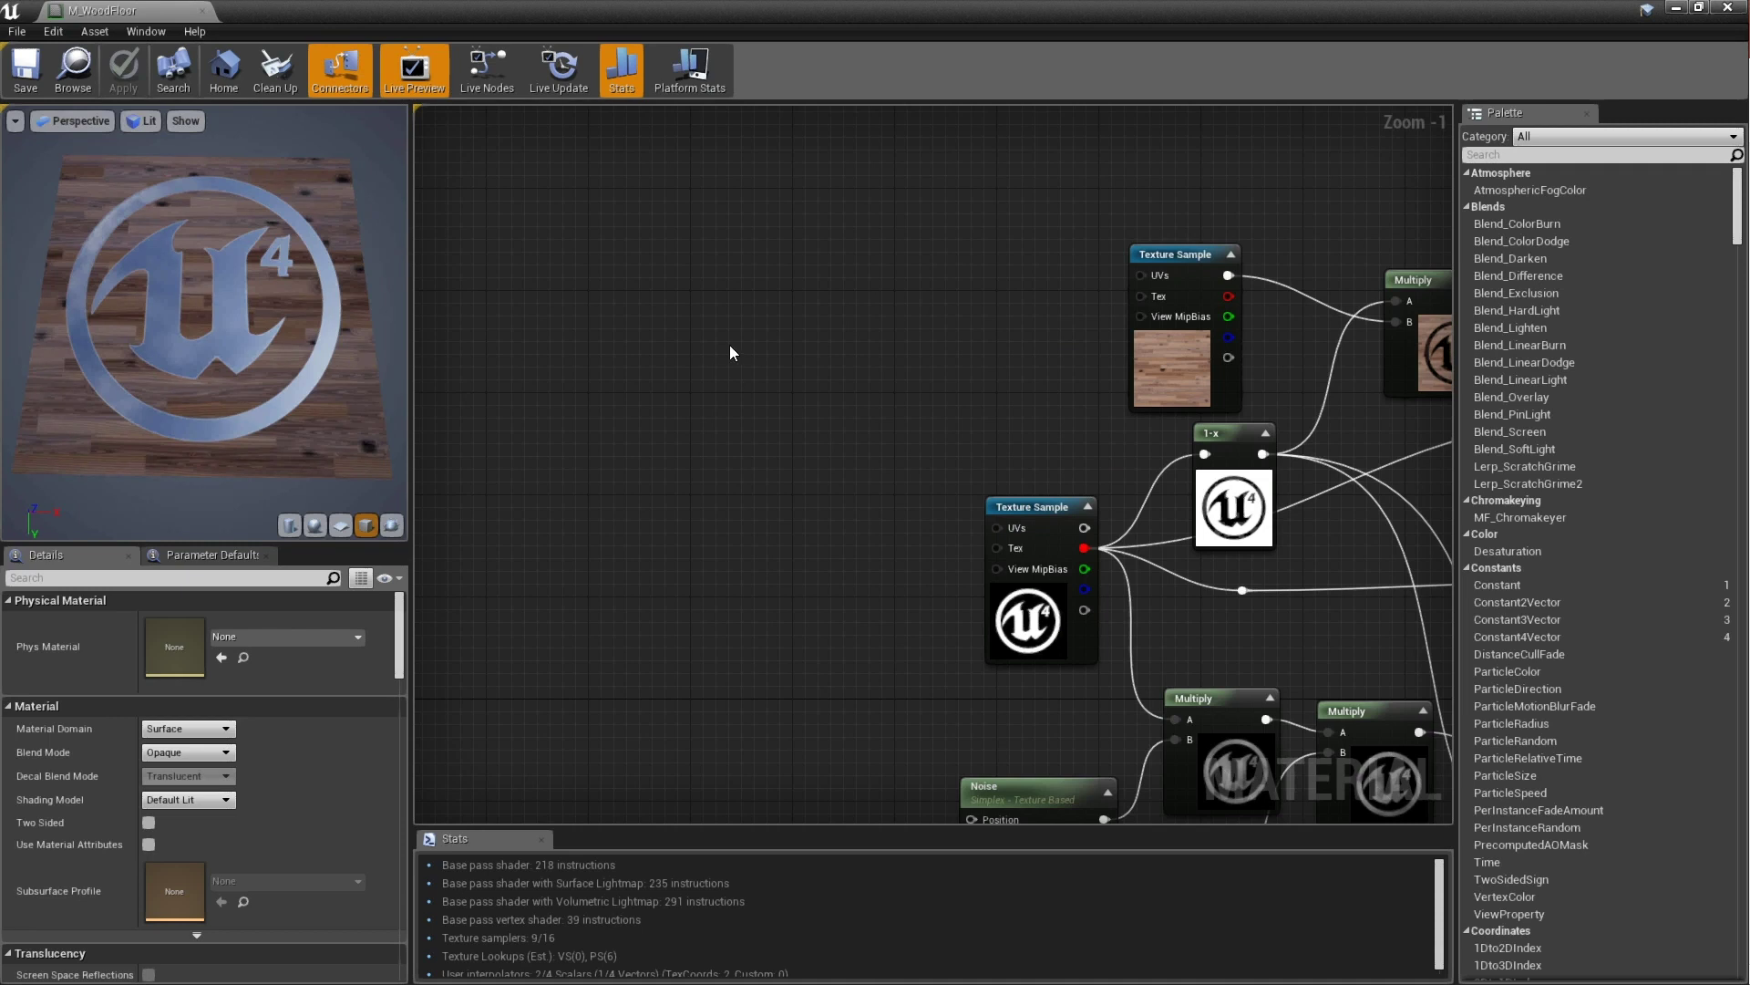
Add a TextureCoordinate node to the left of the logo texture and connect it to that texture's UVs input
right_click(764, 351)
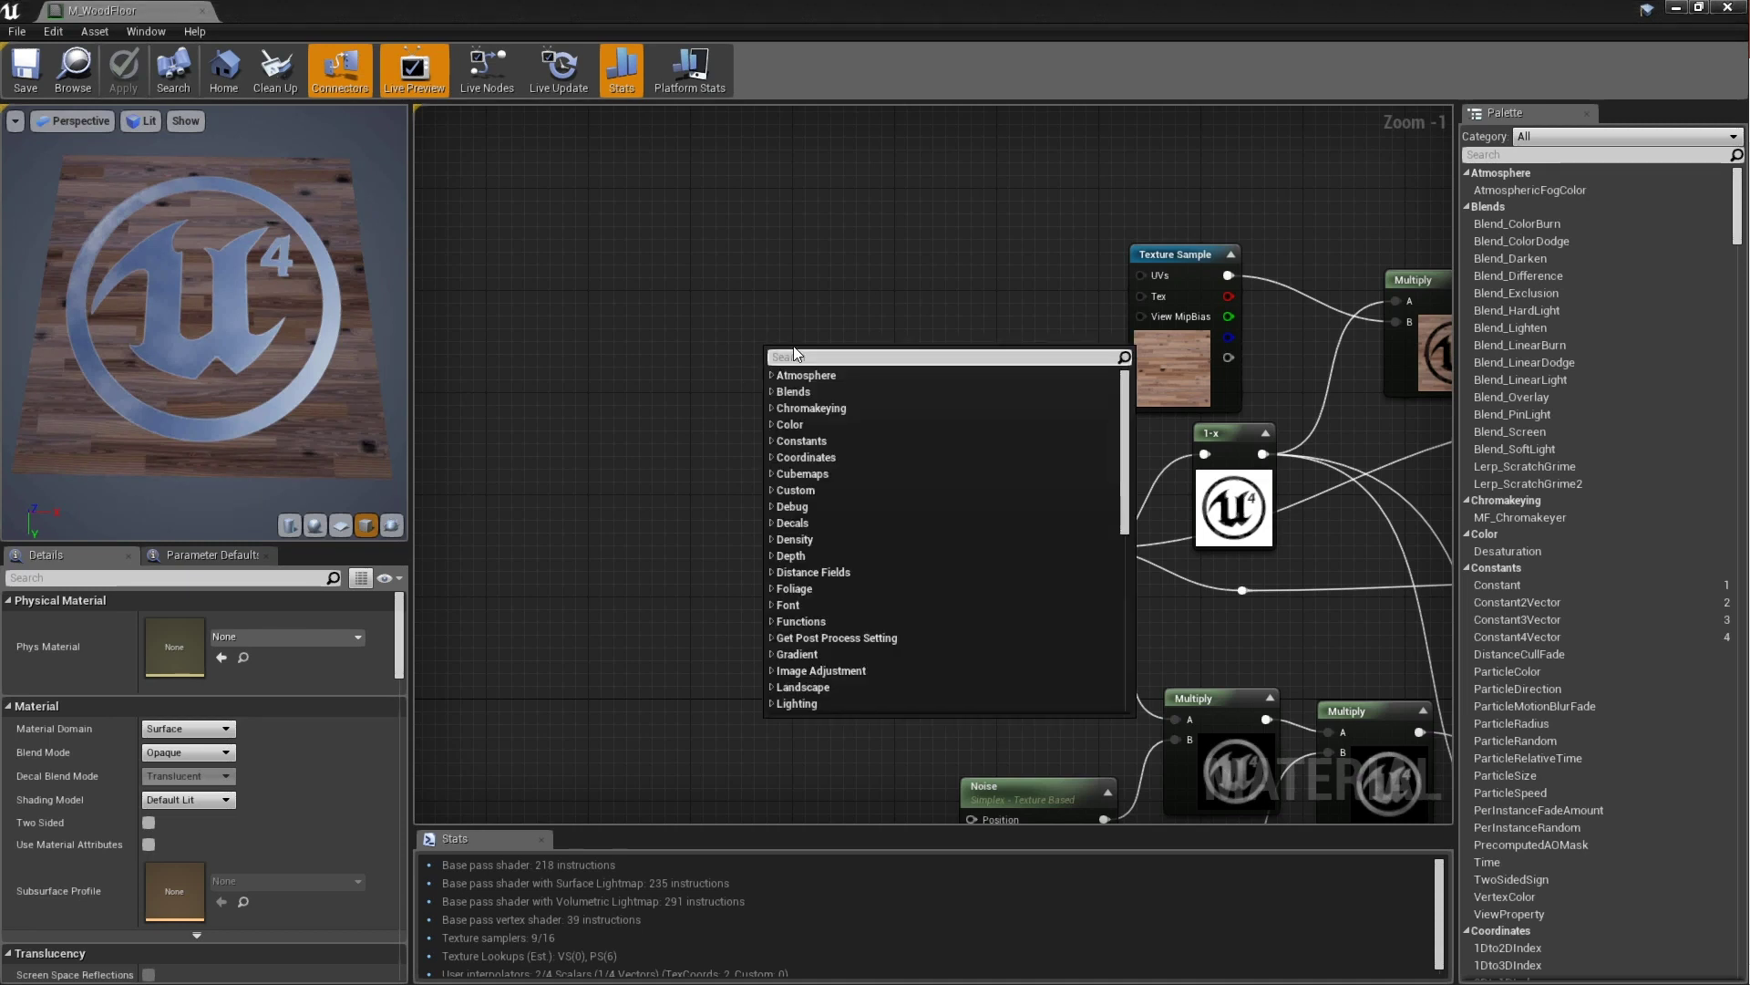
type("texcoor")
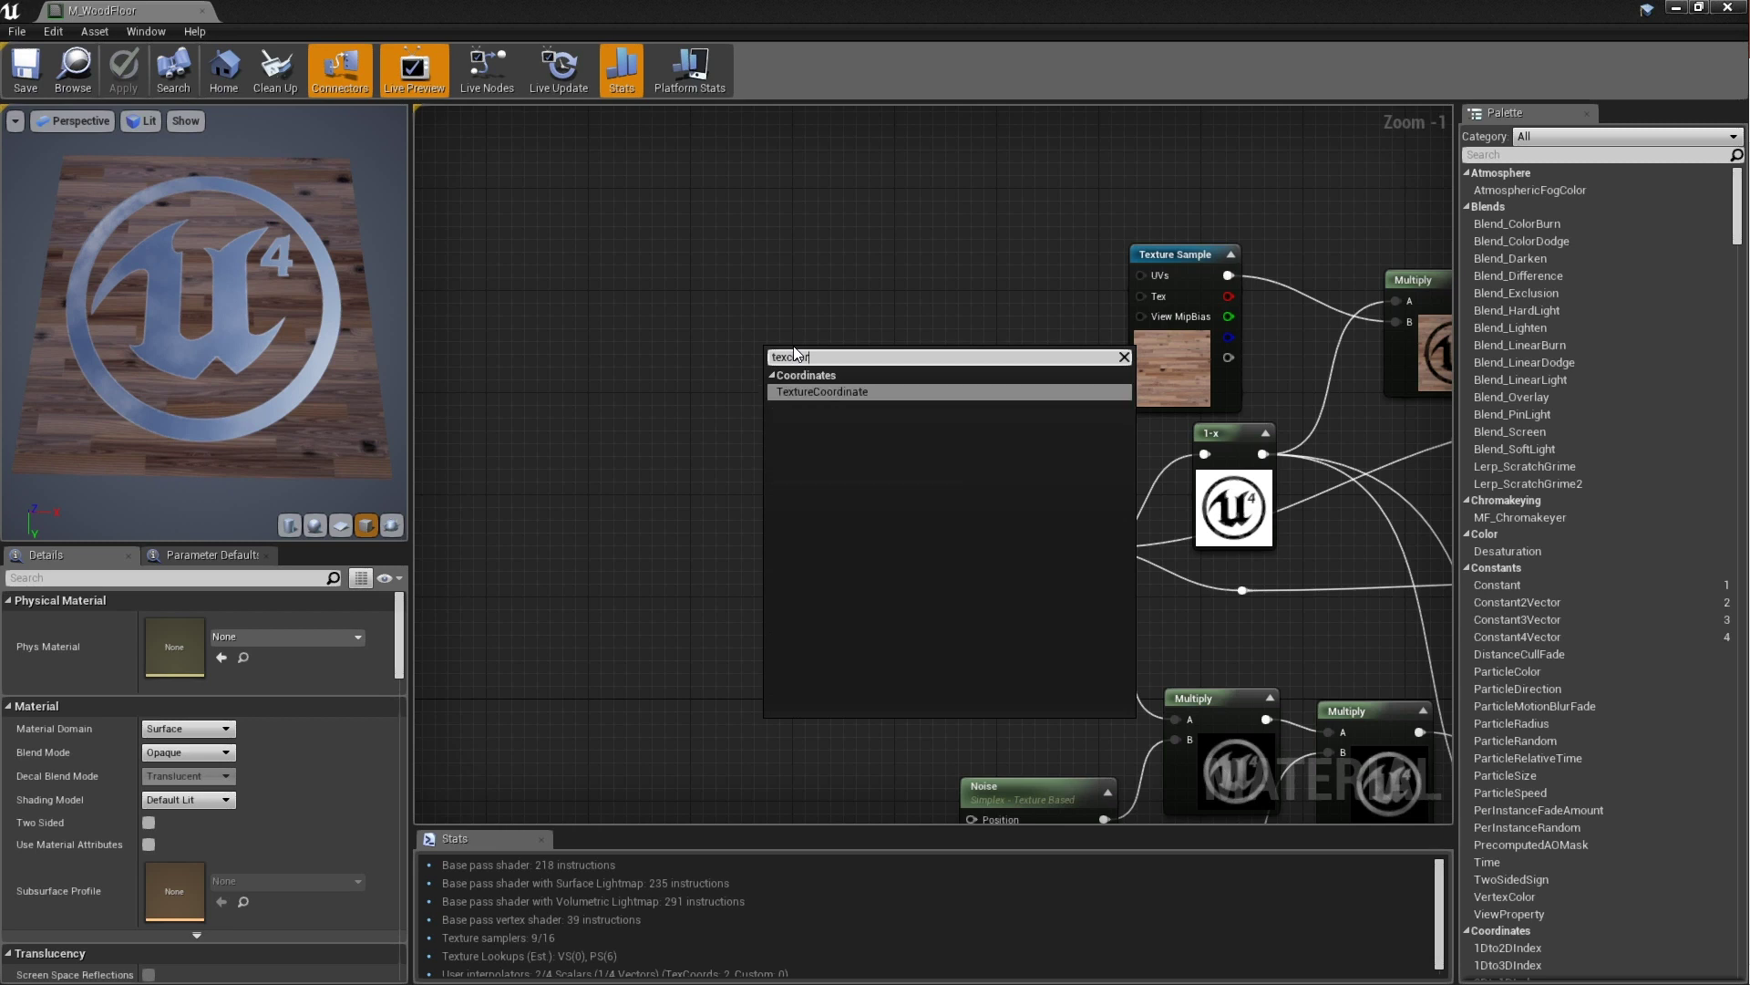
left_click(828, 395)
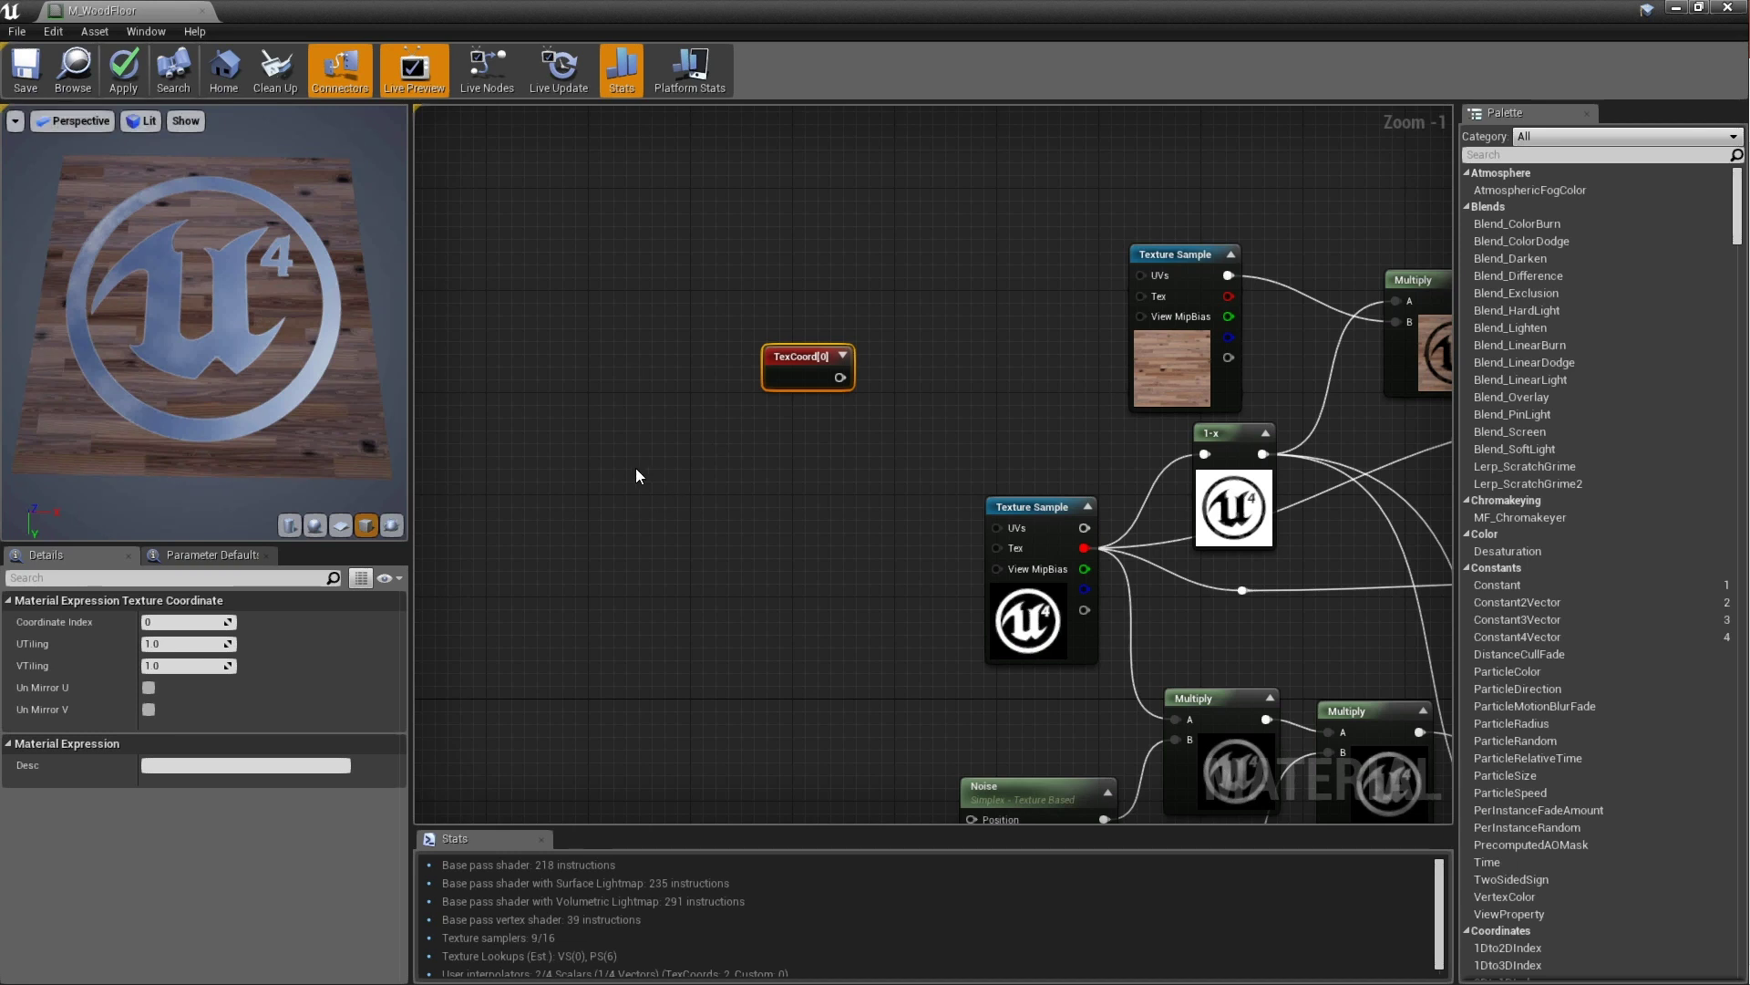
right_click_drag(841, 573, 646, 369)
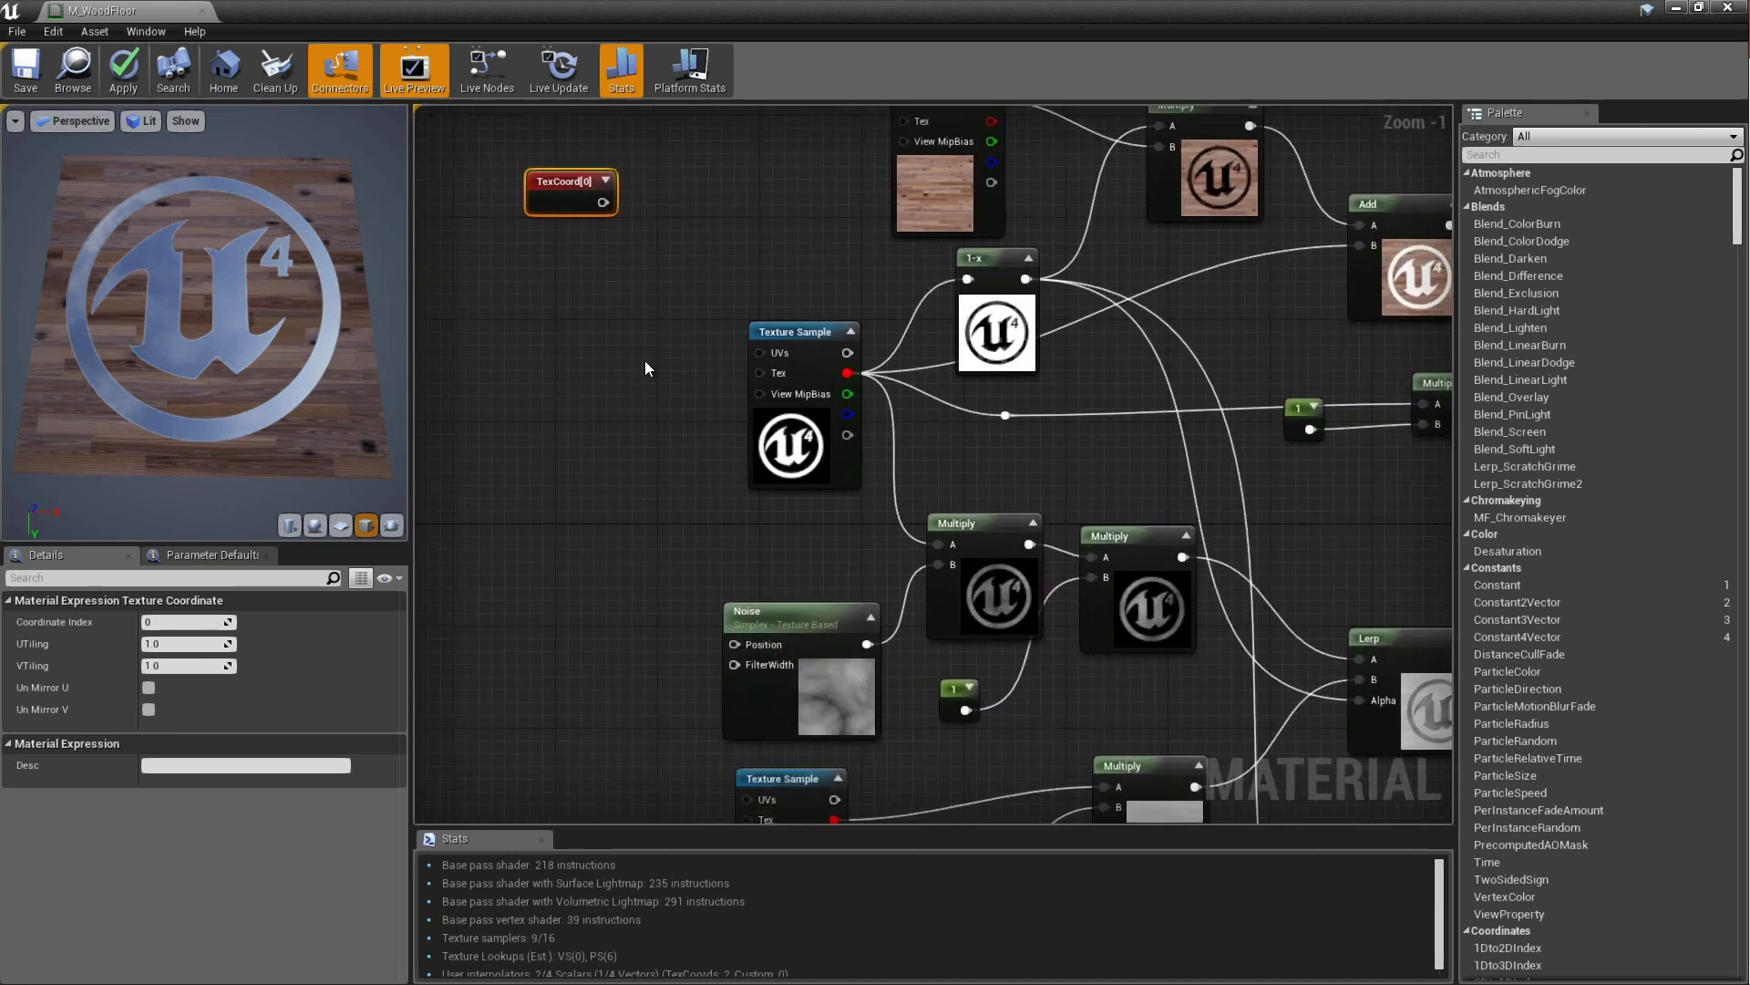
left_click_drag(603, 201, 763, 350)
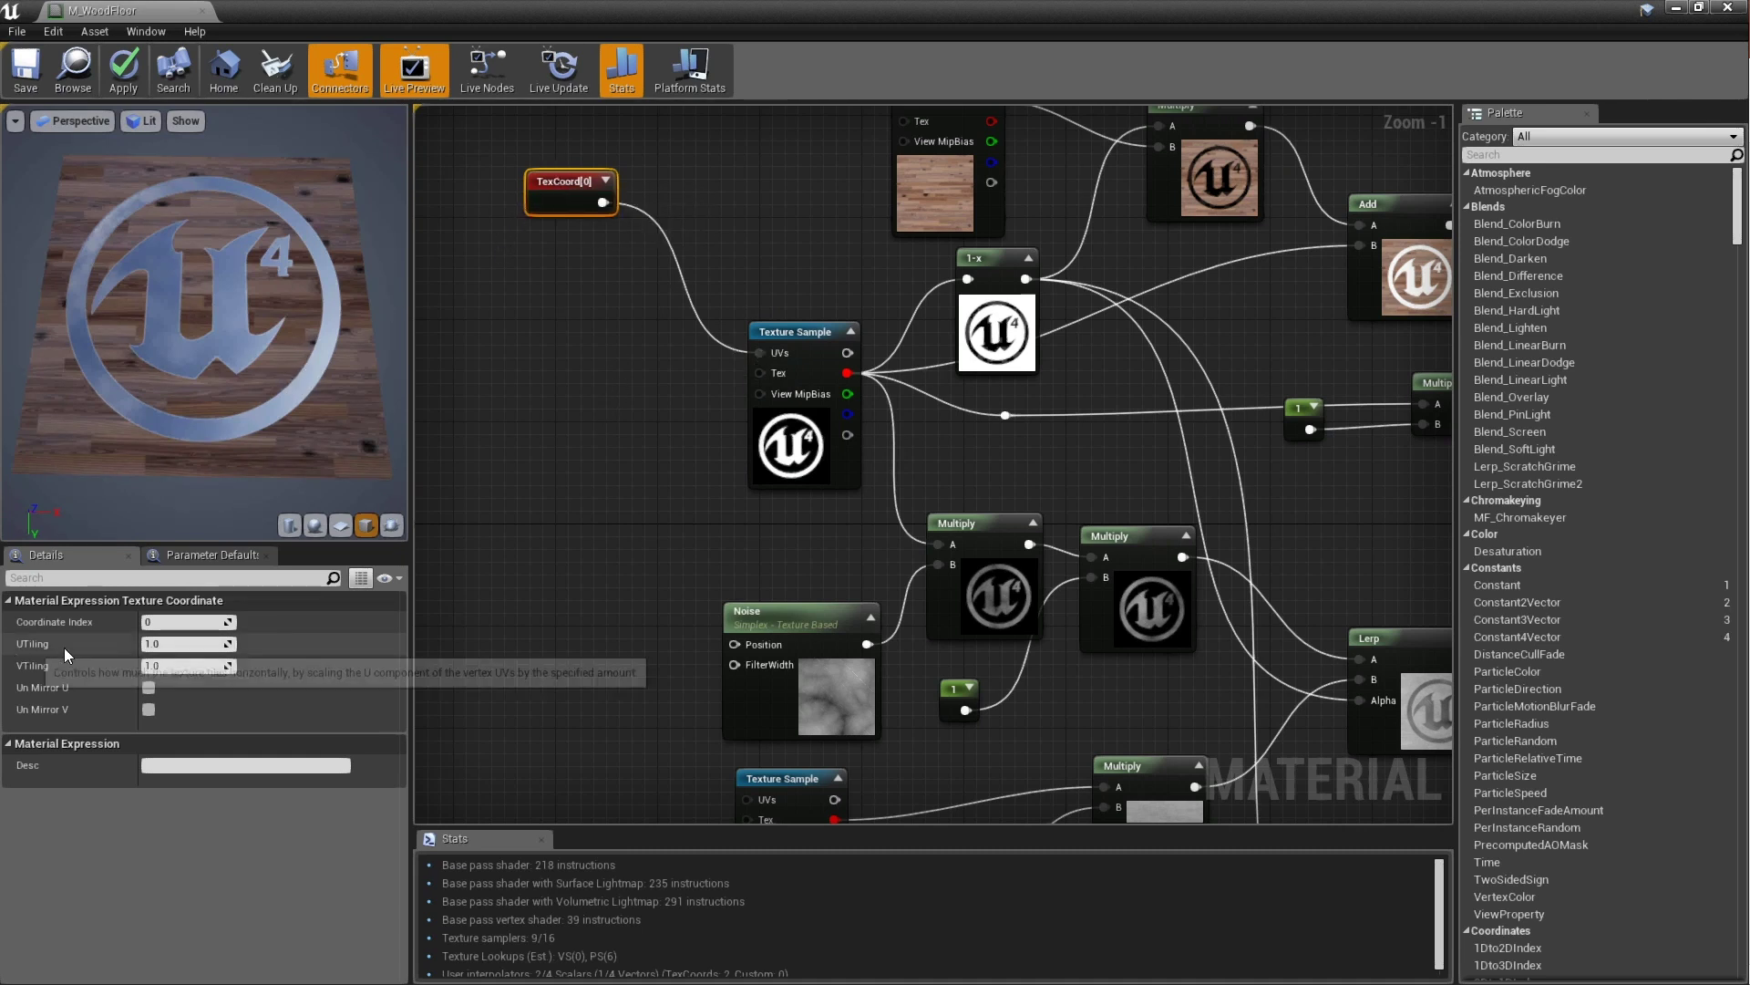
Set the texture coordinate node's UTiling and VTiling to 4
left_click(170, 643)
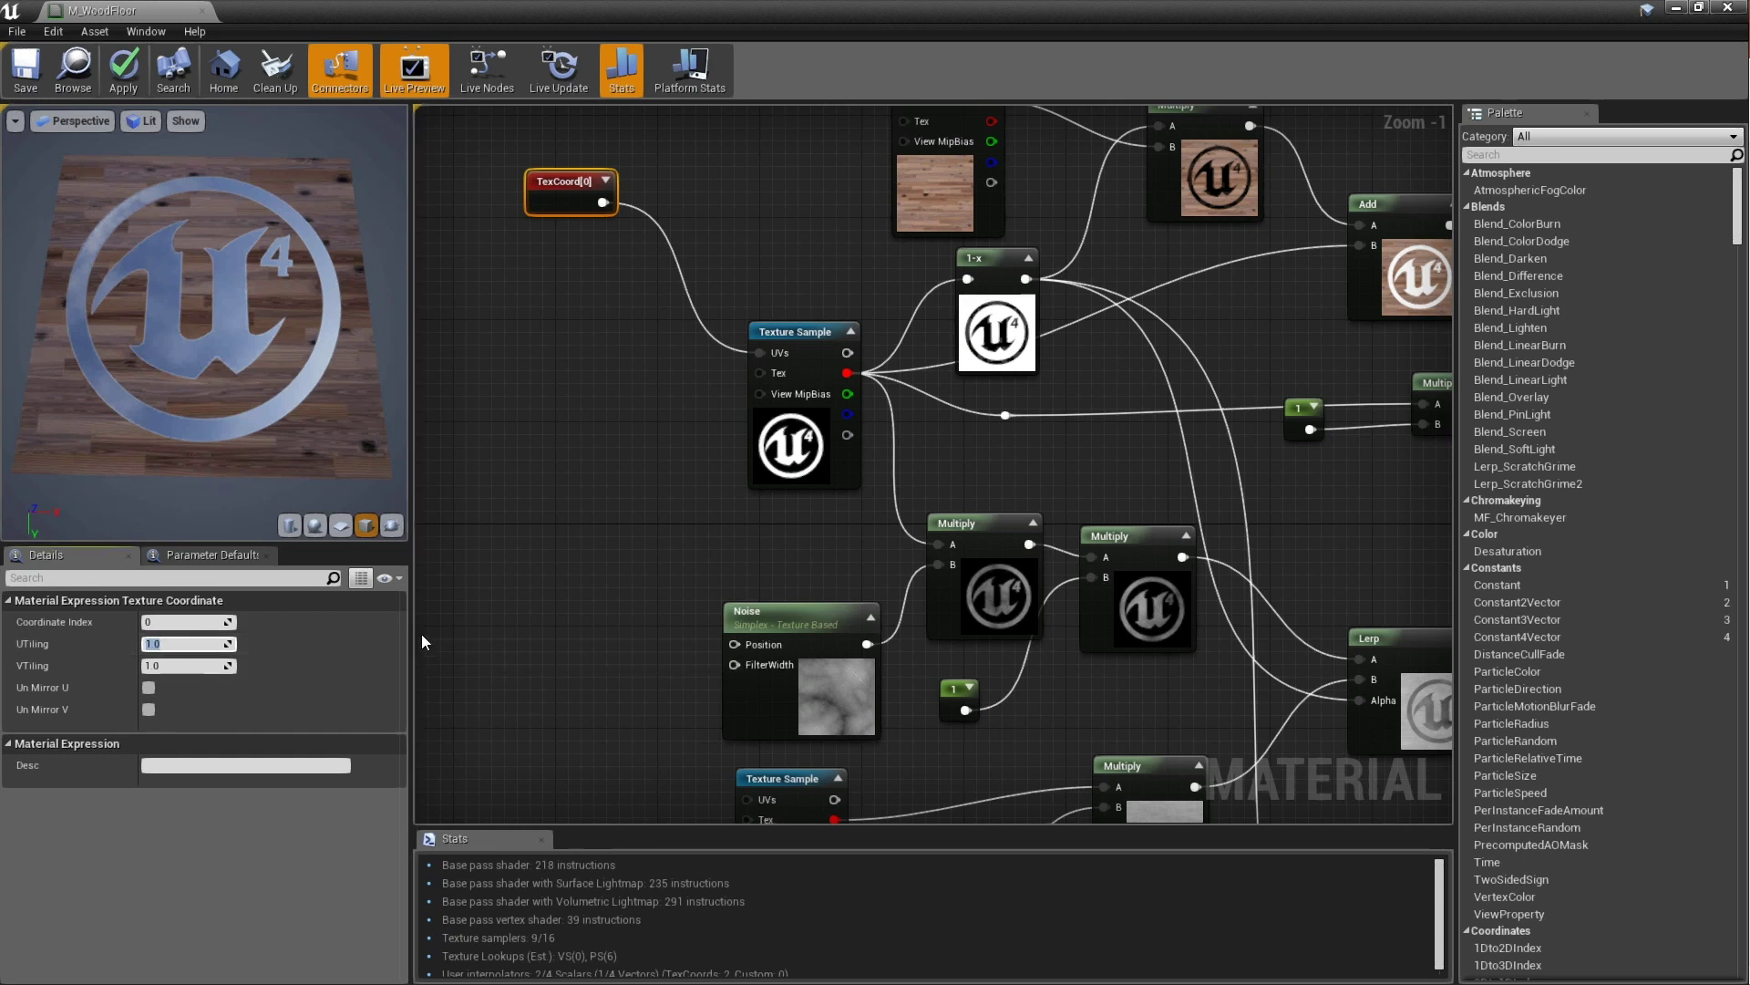
type("4")
key("Tab")
type("4")
key("Tab")
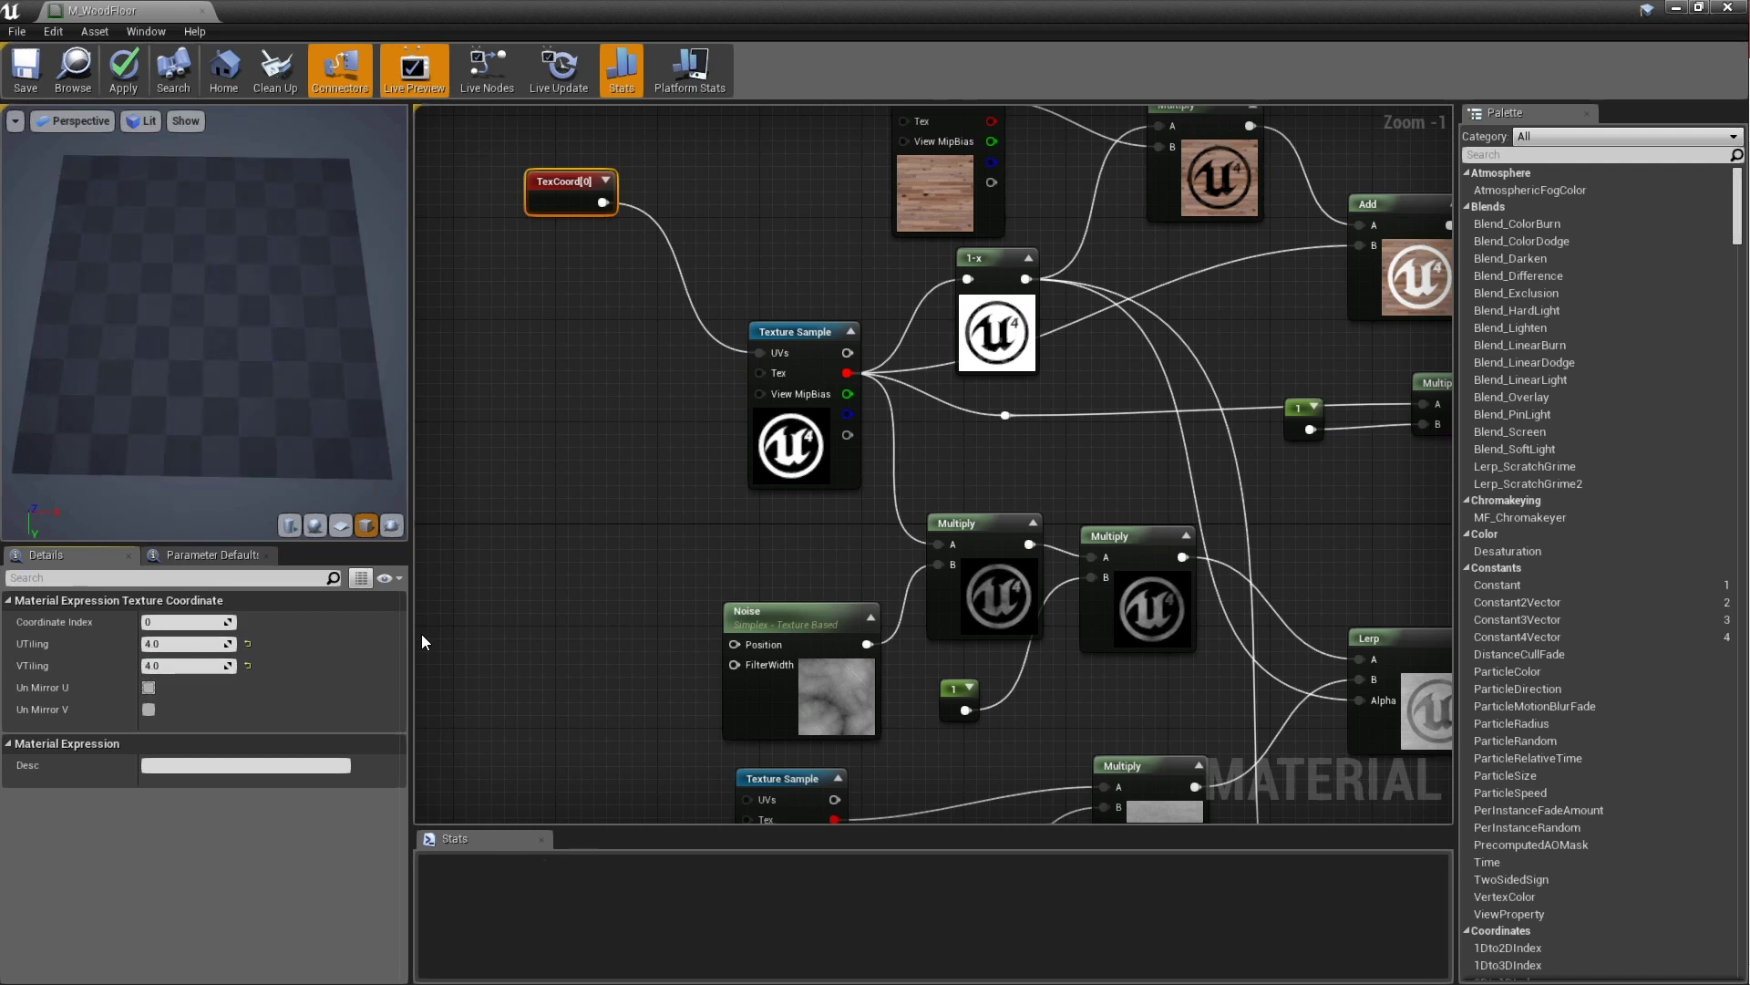